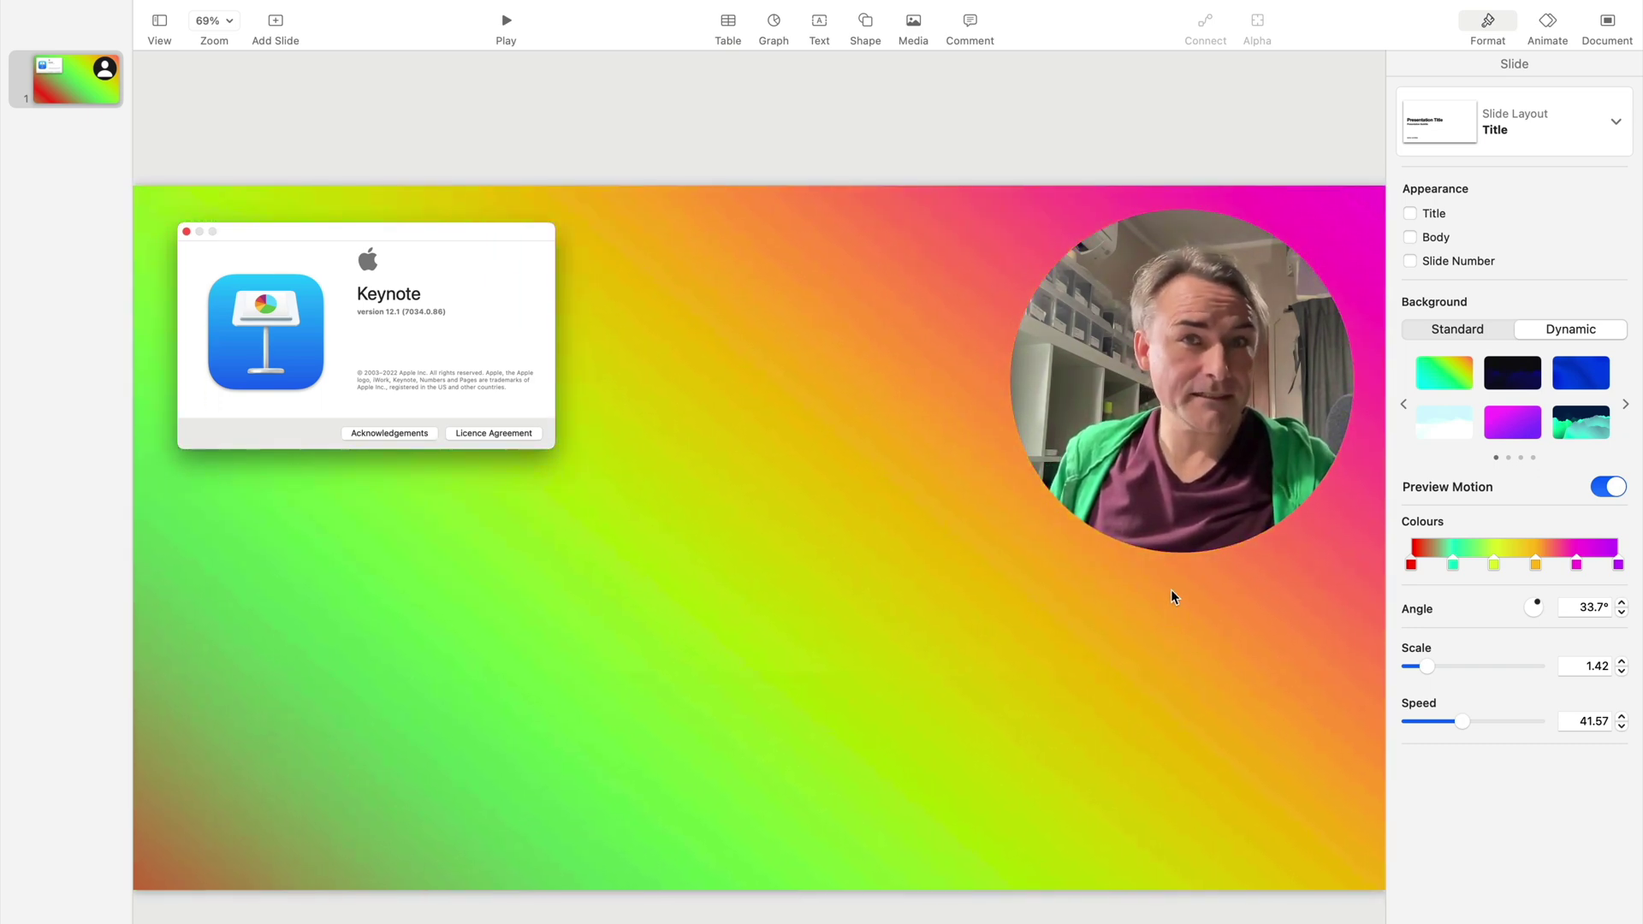
# - Select the live camera video, keep its Circle mask and scale it to 110%
pyautogui.click(1198, 359)
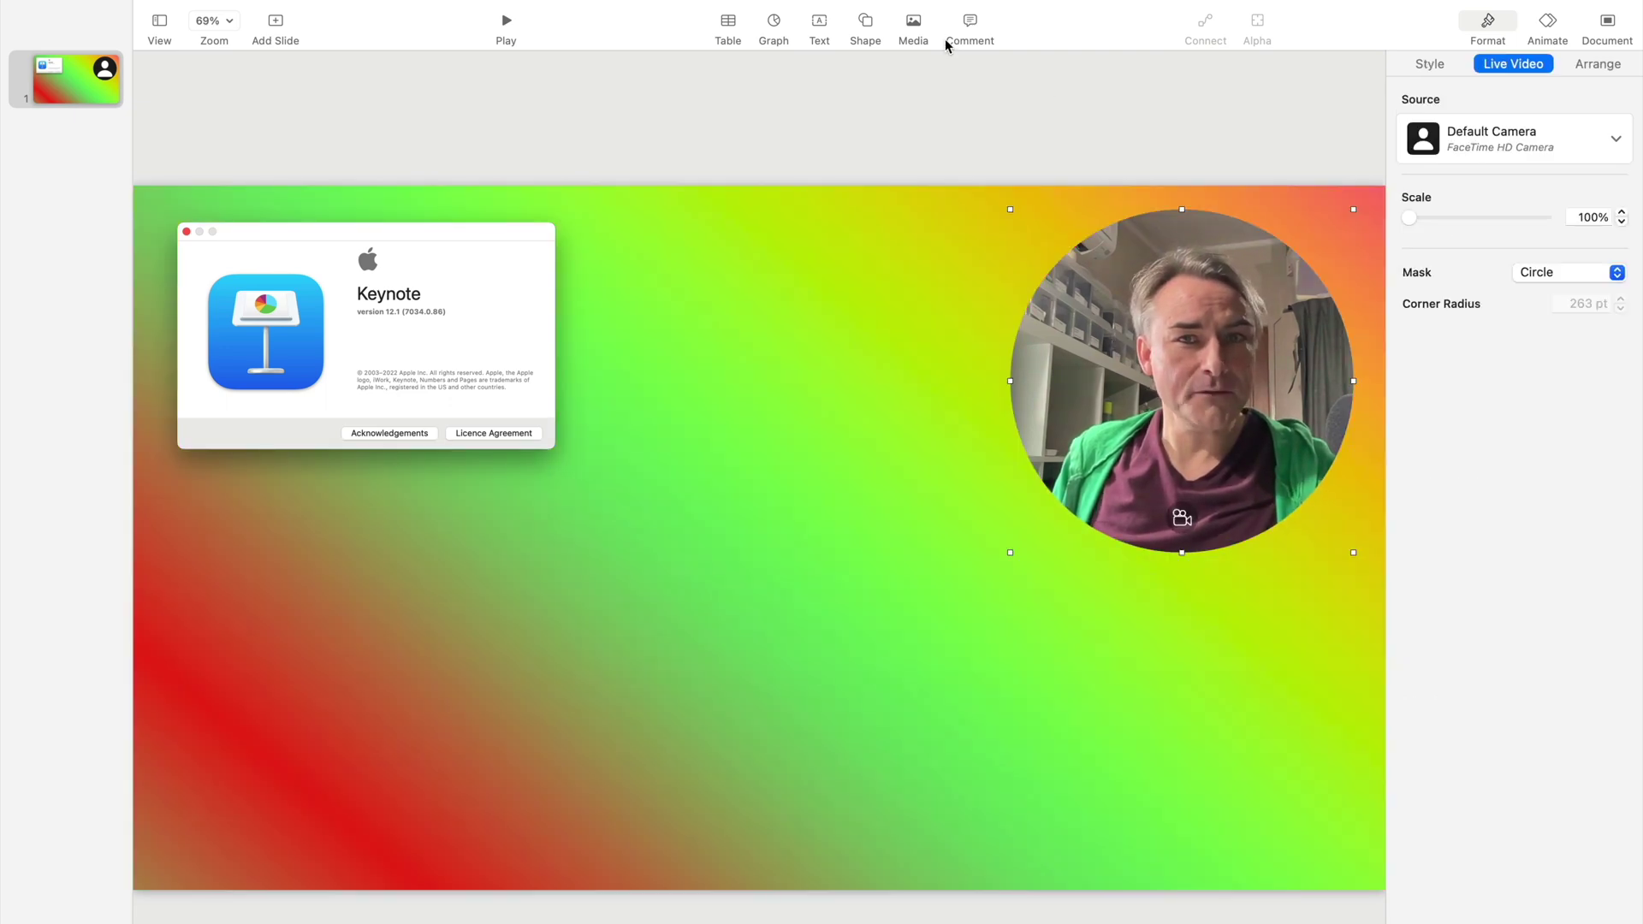
pyautogui.click(914, 24)
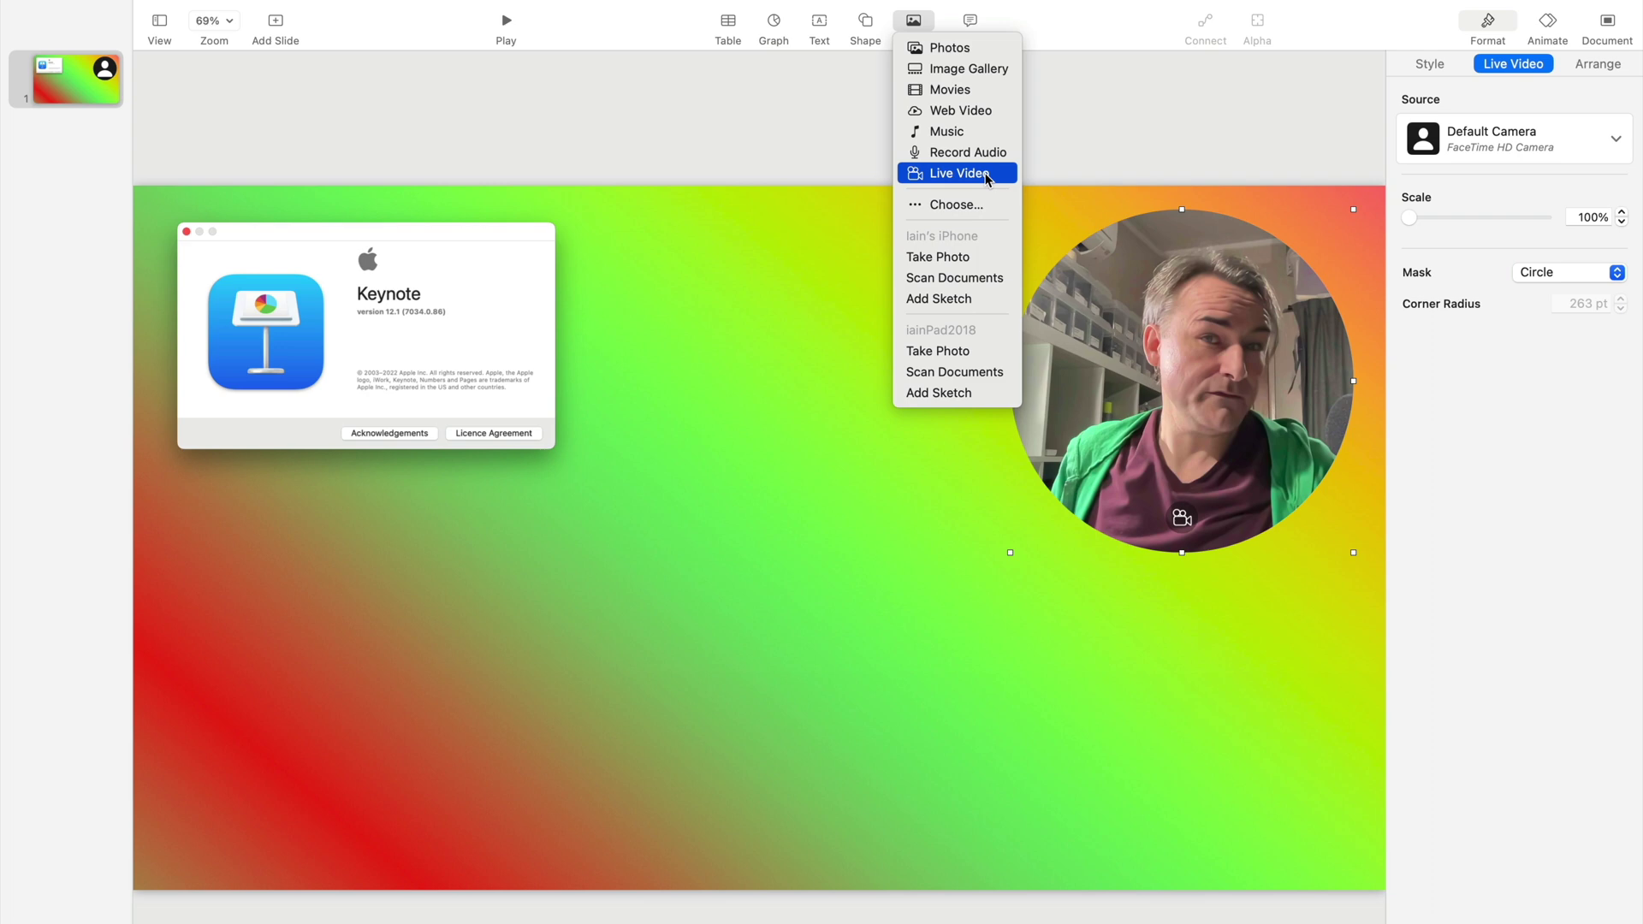
pyautogui.click(1064, 34)
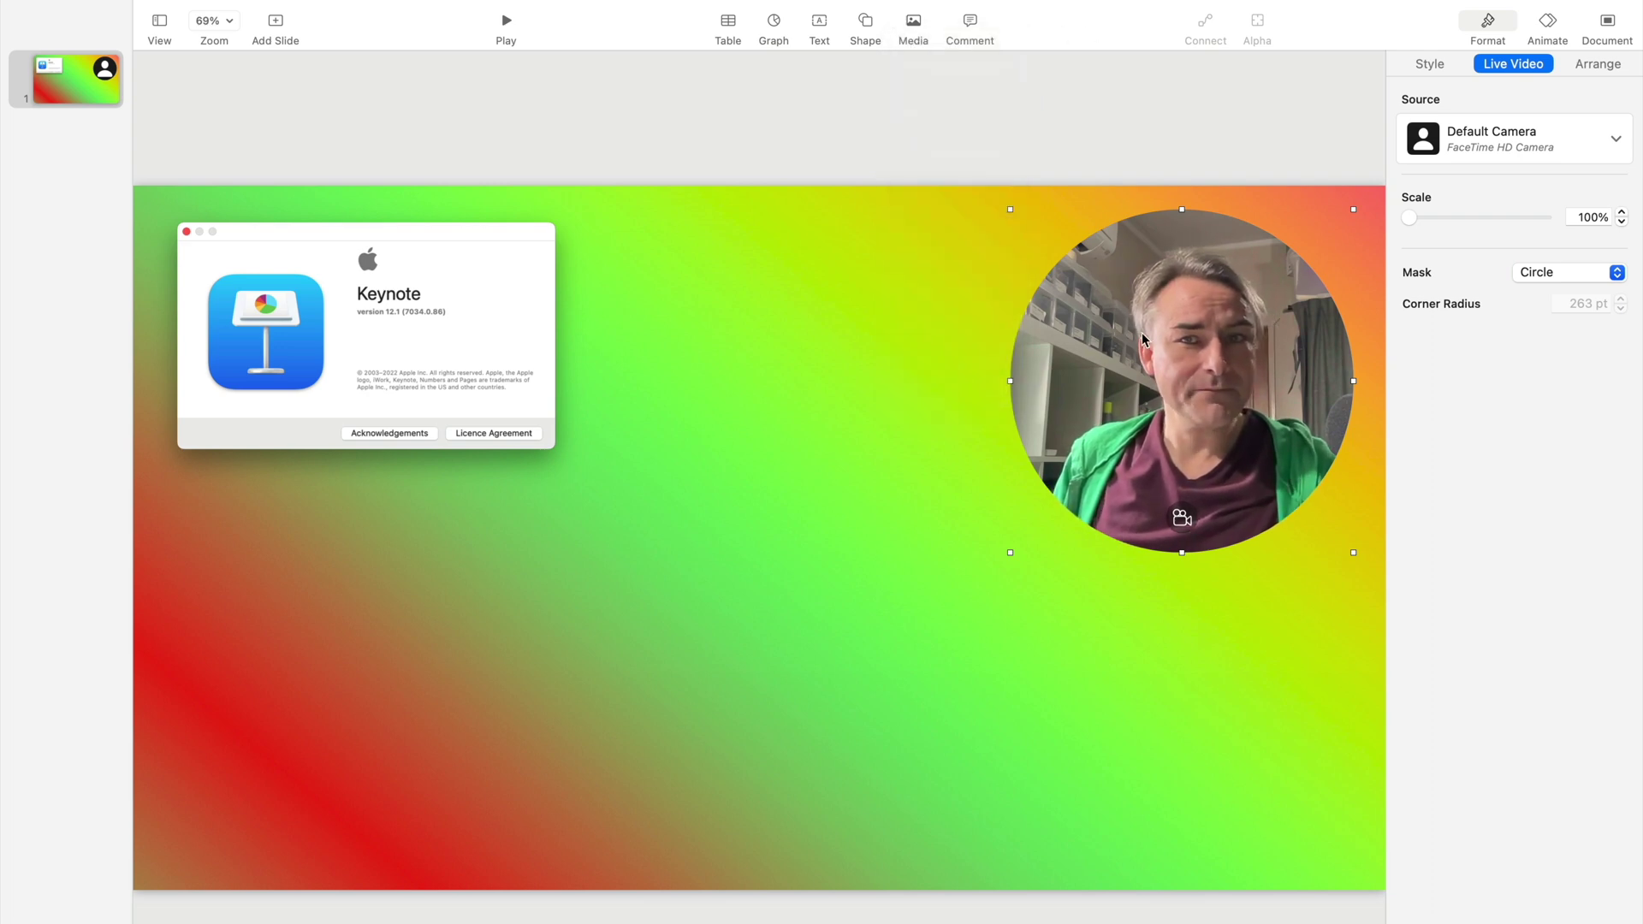
pyautogui.click(1571, 274)
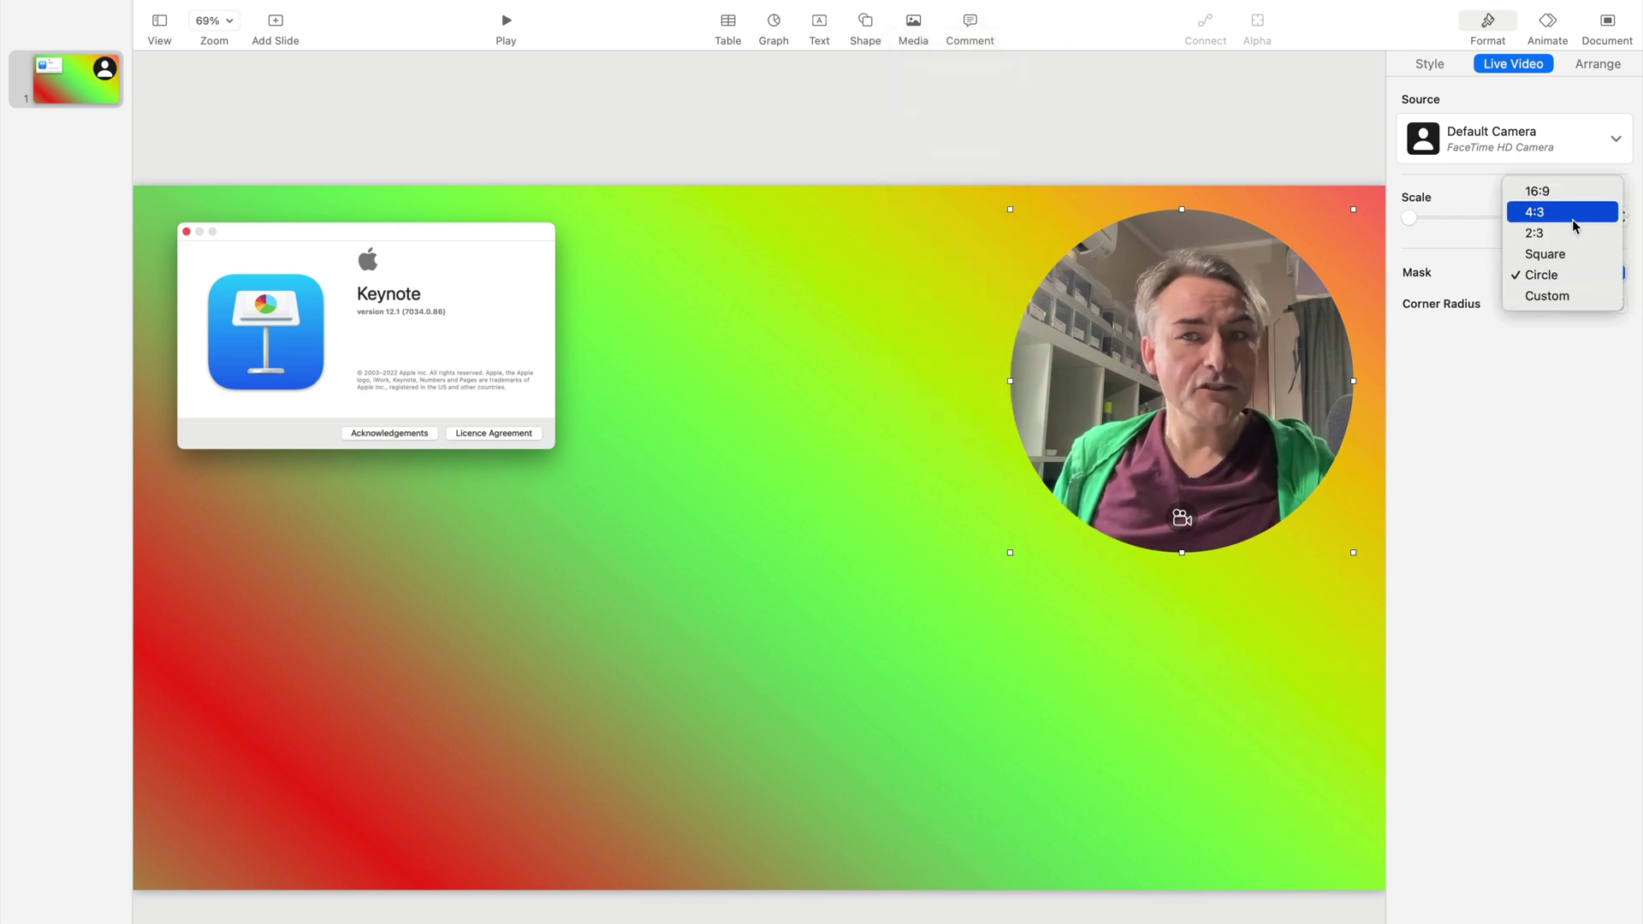
pyautogui.click(1568, 118)
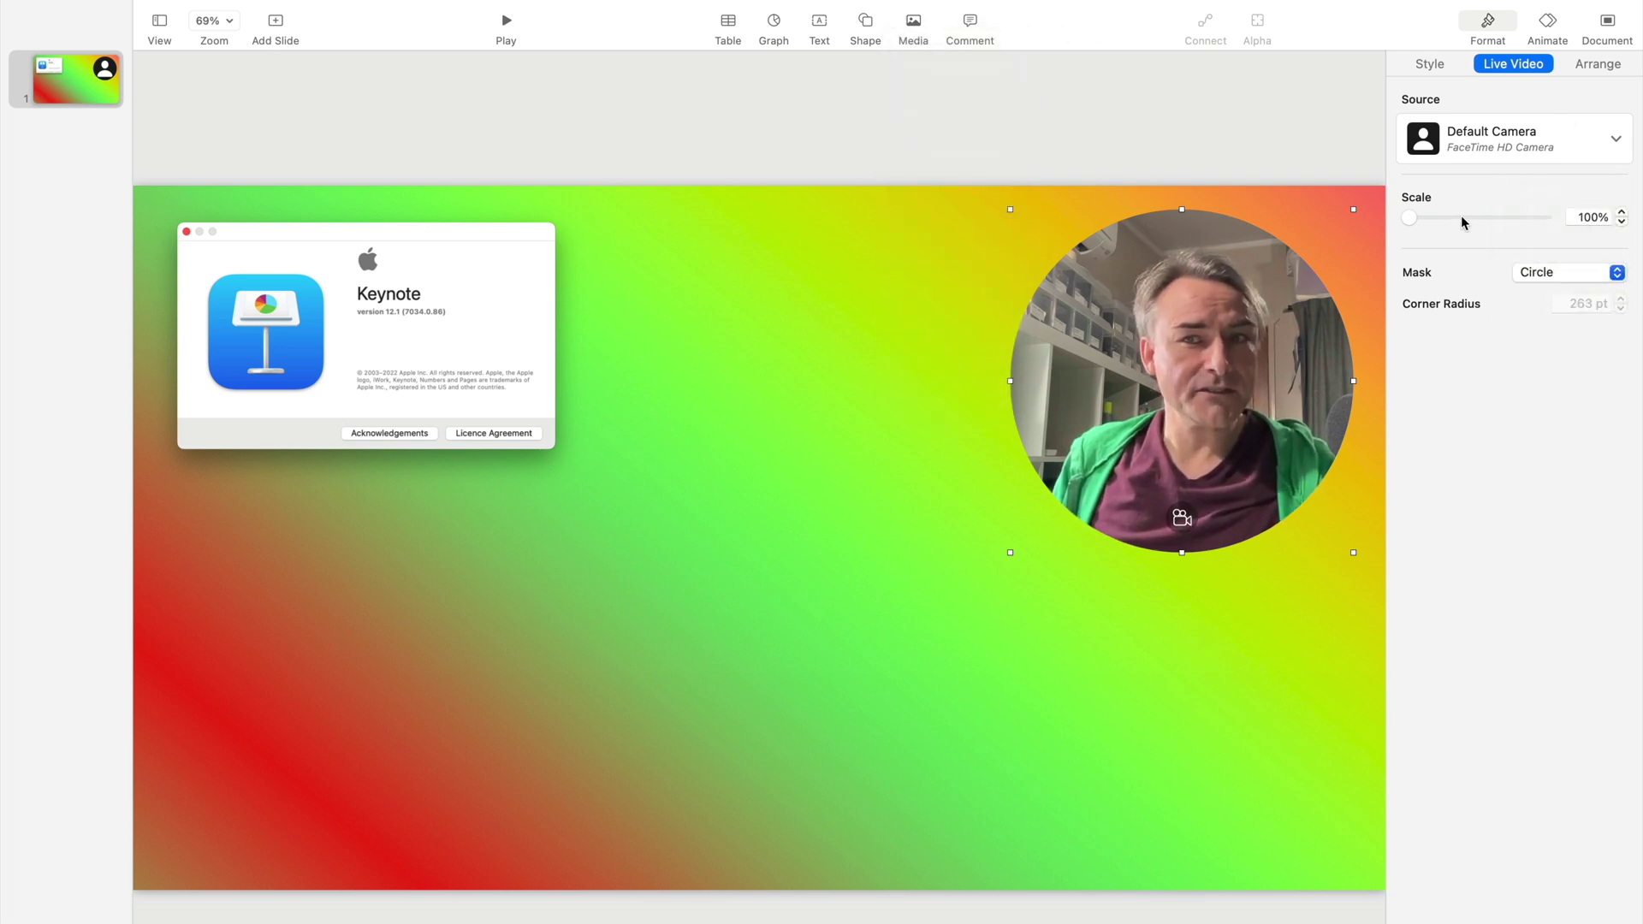
pyautogui.click(1621, 214)
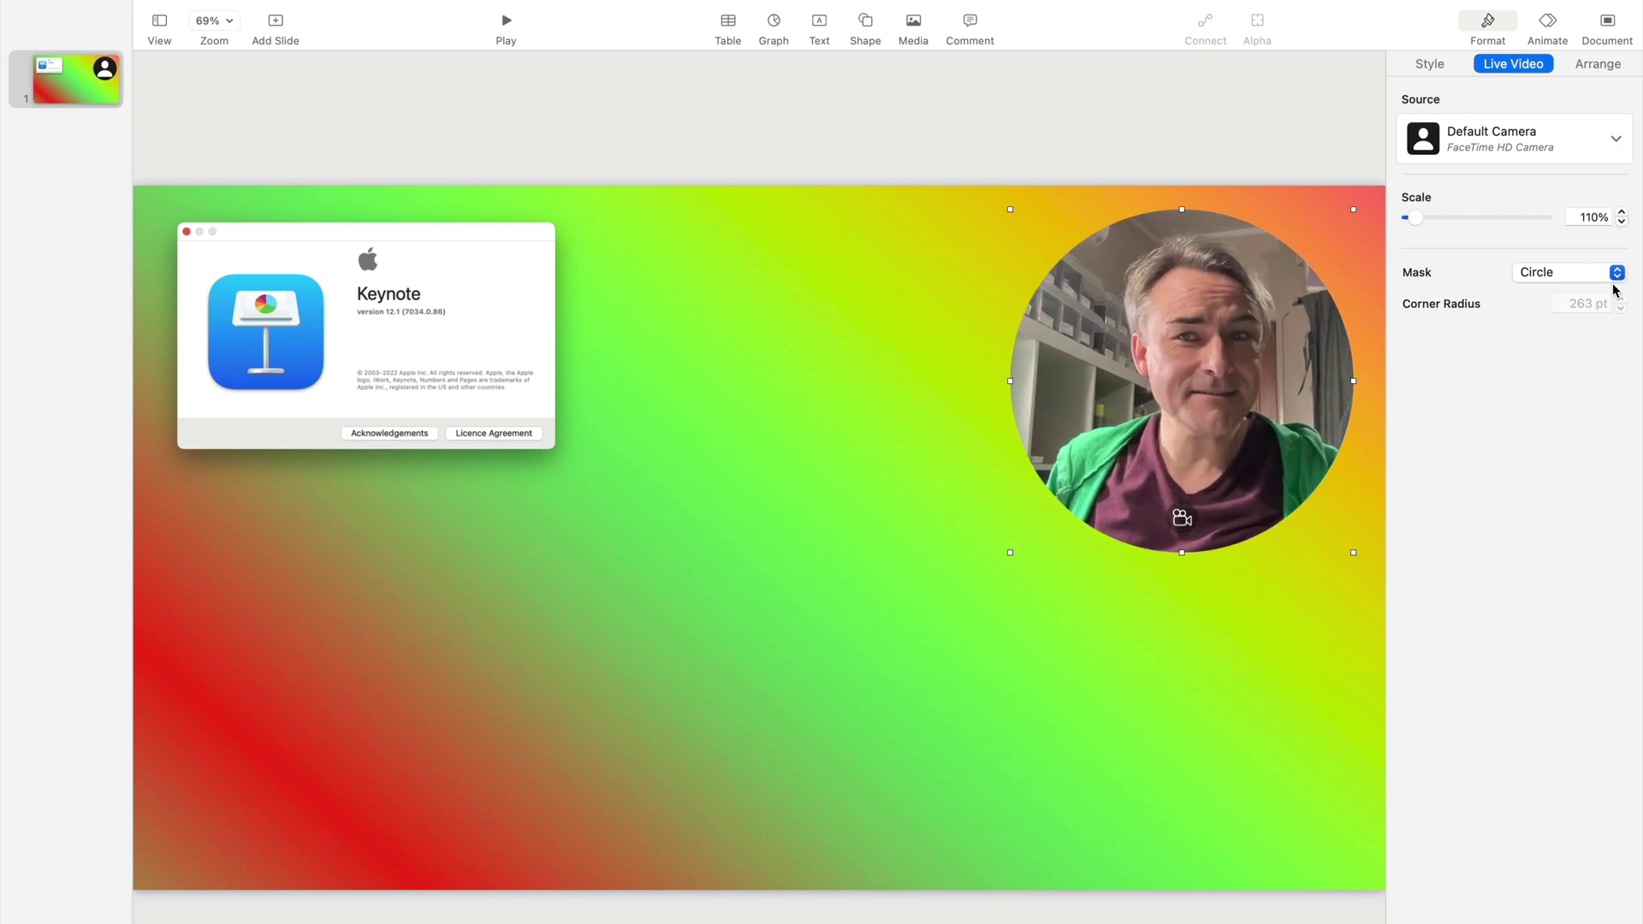
# - Try the 4:3 and 16:9 video masks, then set the mask back to Circle
pyautogui.click(1616, 274)
pyautogui.click(1597, 214)
pyautogui.click(1603, 268)
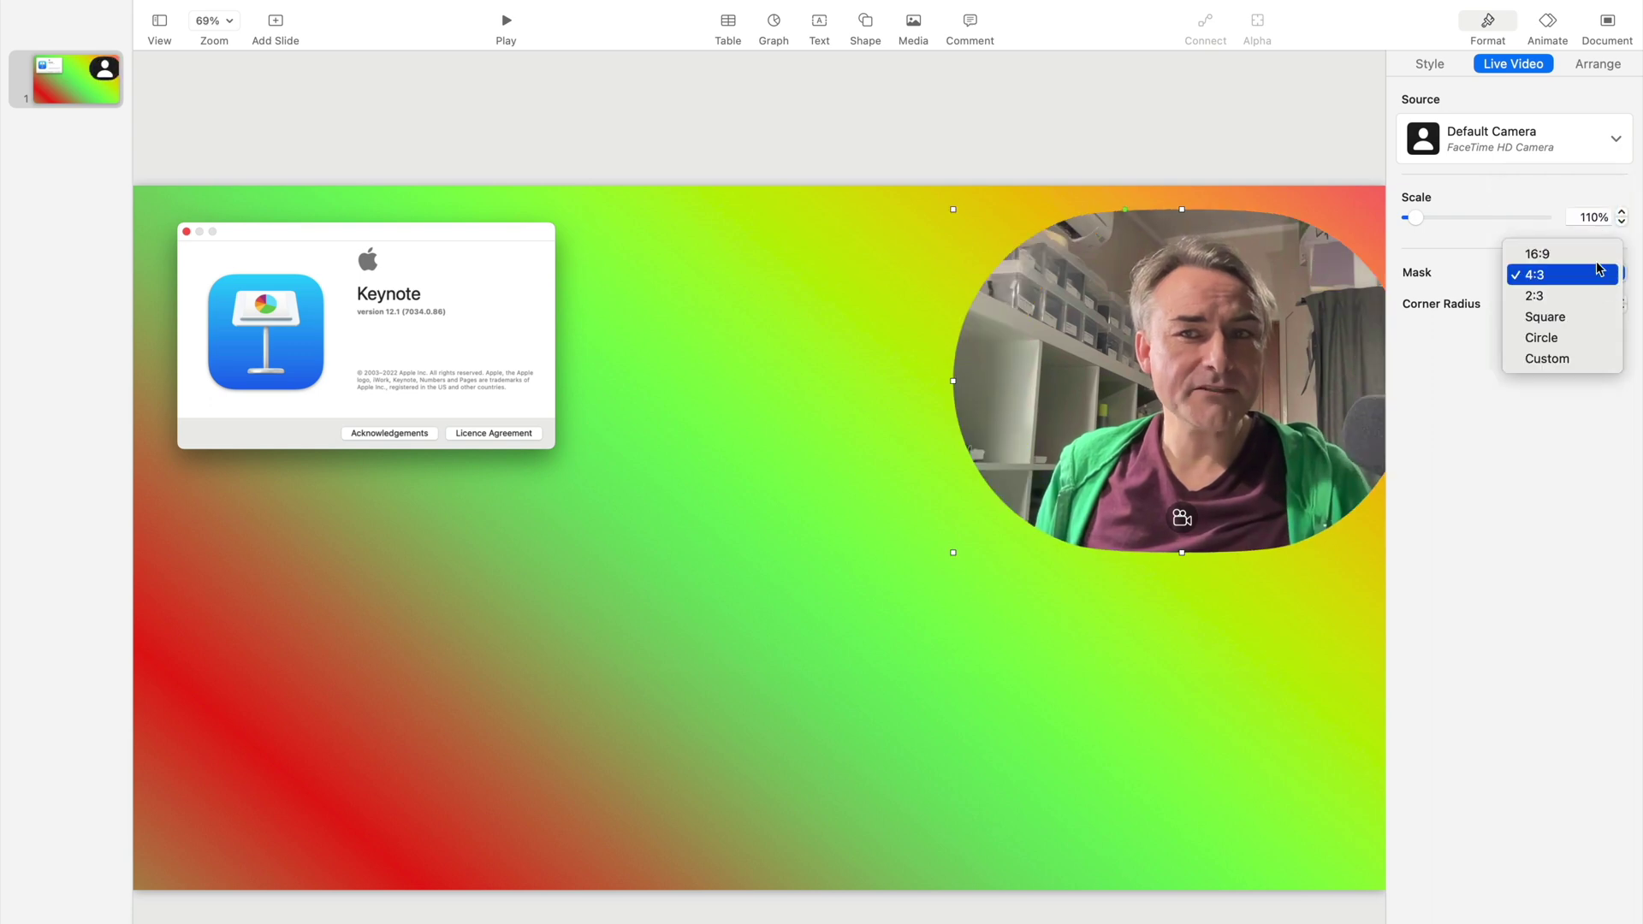
pyautogui.click(1603, 251)
pyautogui.click(1603, 272)
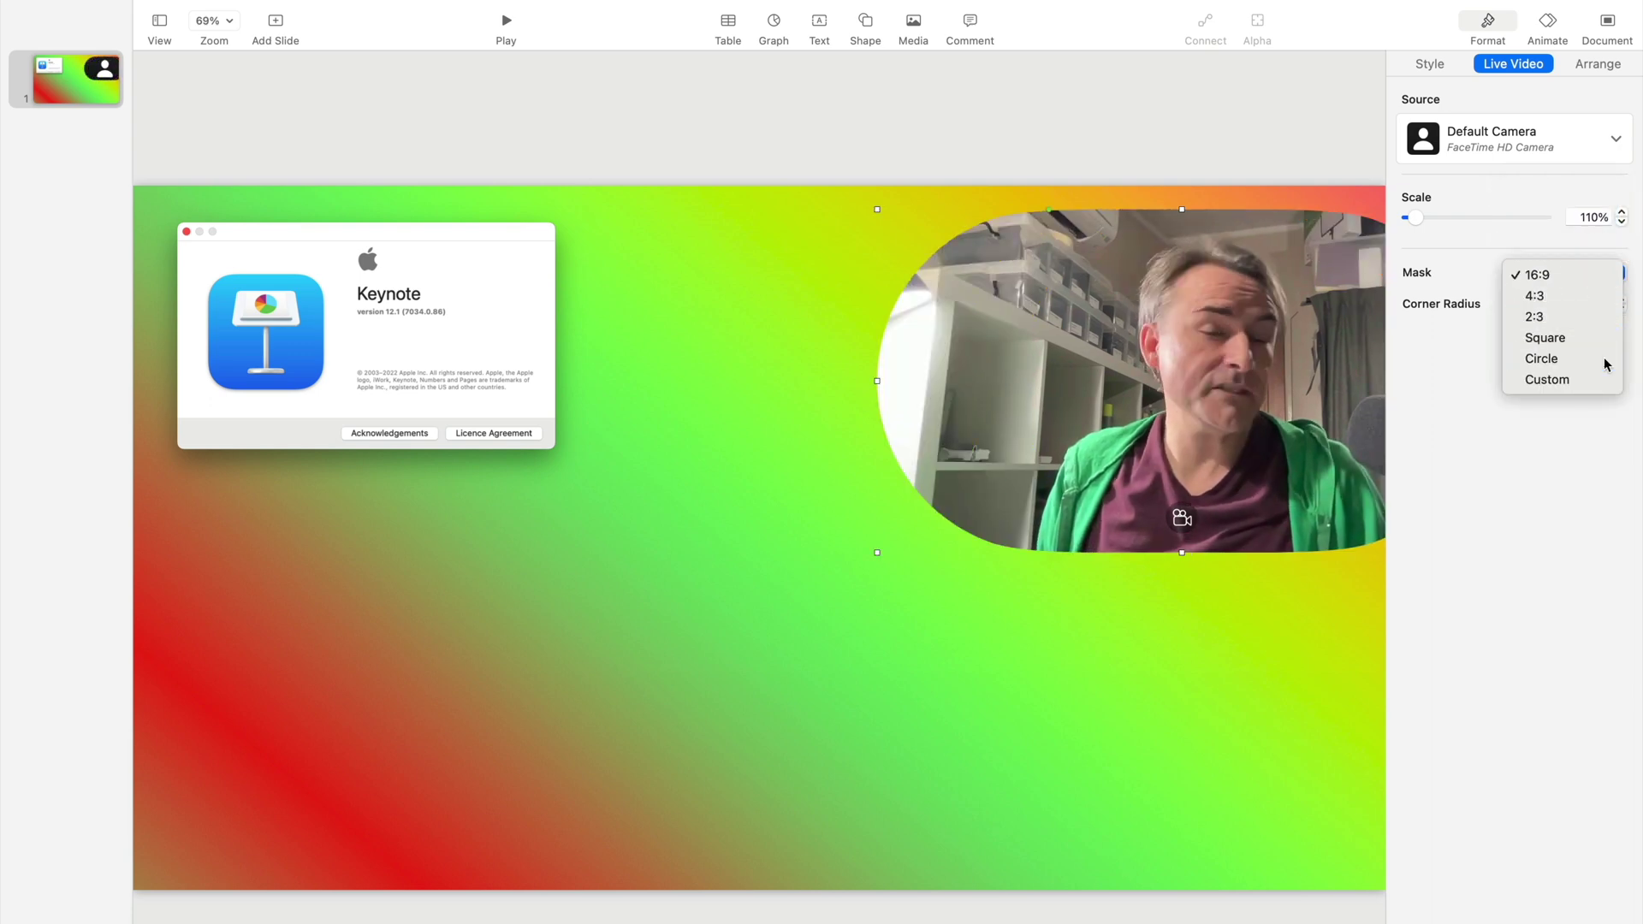
pyautogui.click(1605, 362)
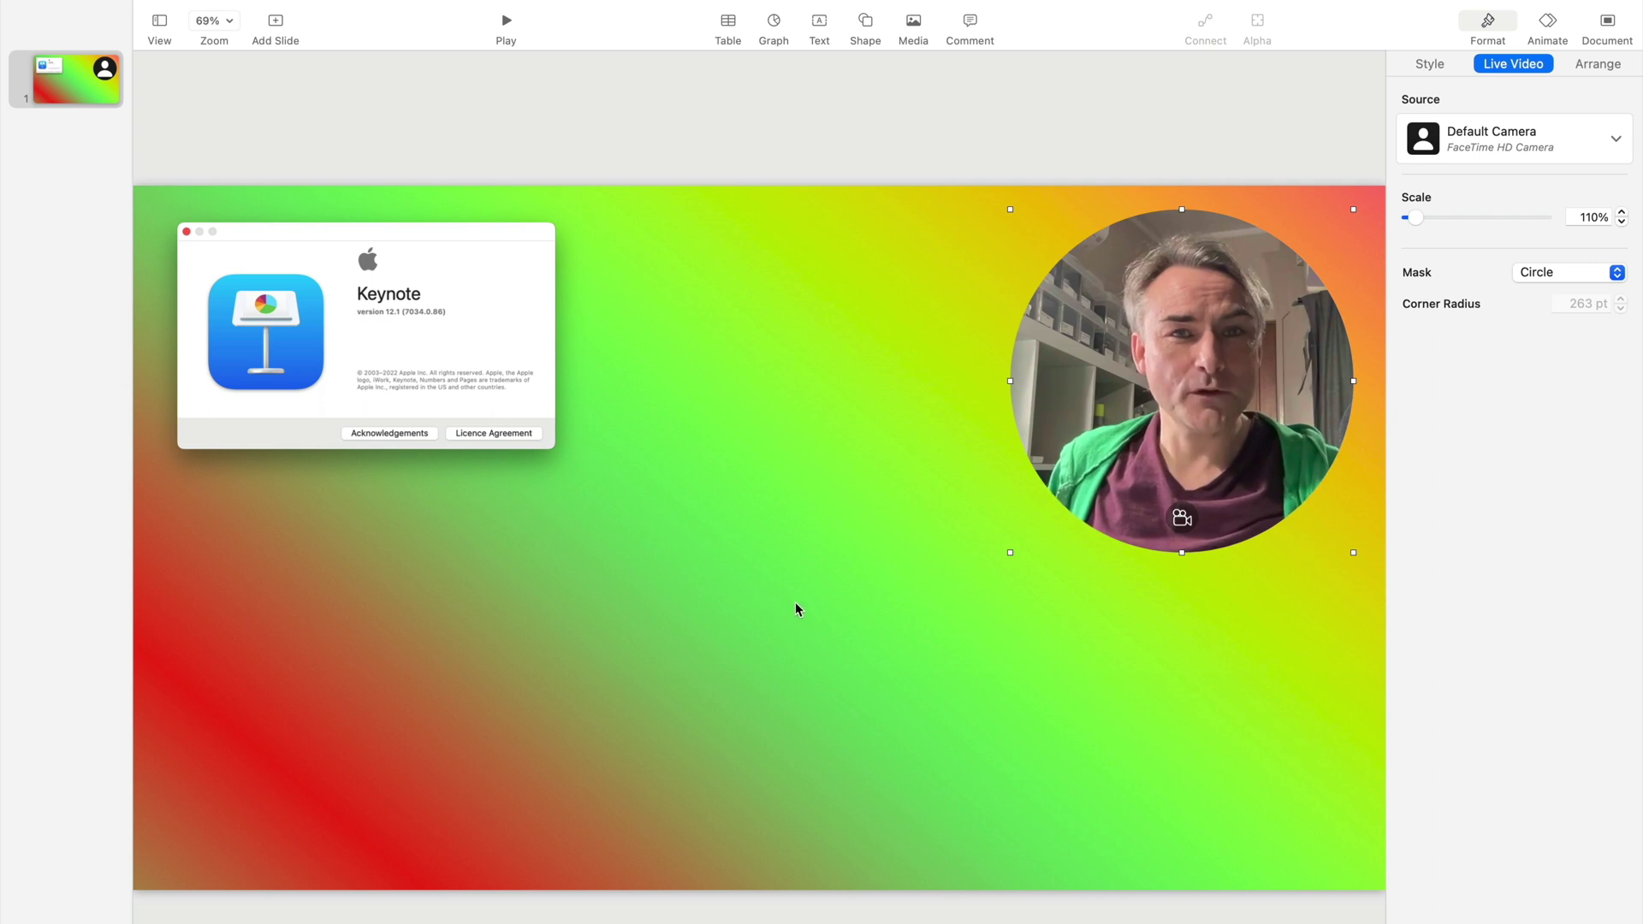
# - Deselect the video and switch the slide background to Standard, then back to Dynamic
pyautogui.click(809, 567)
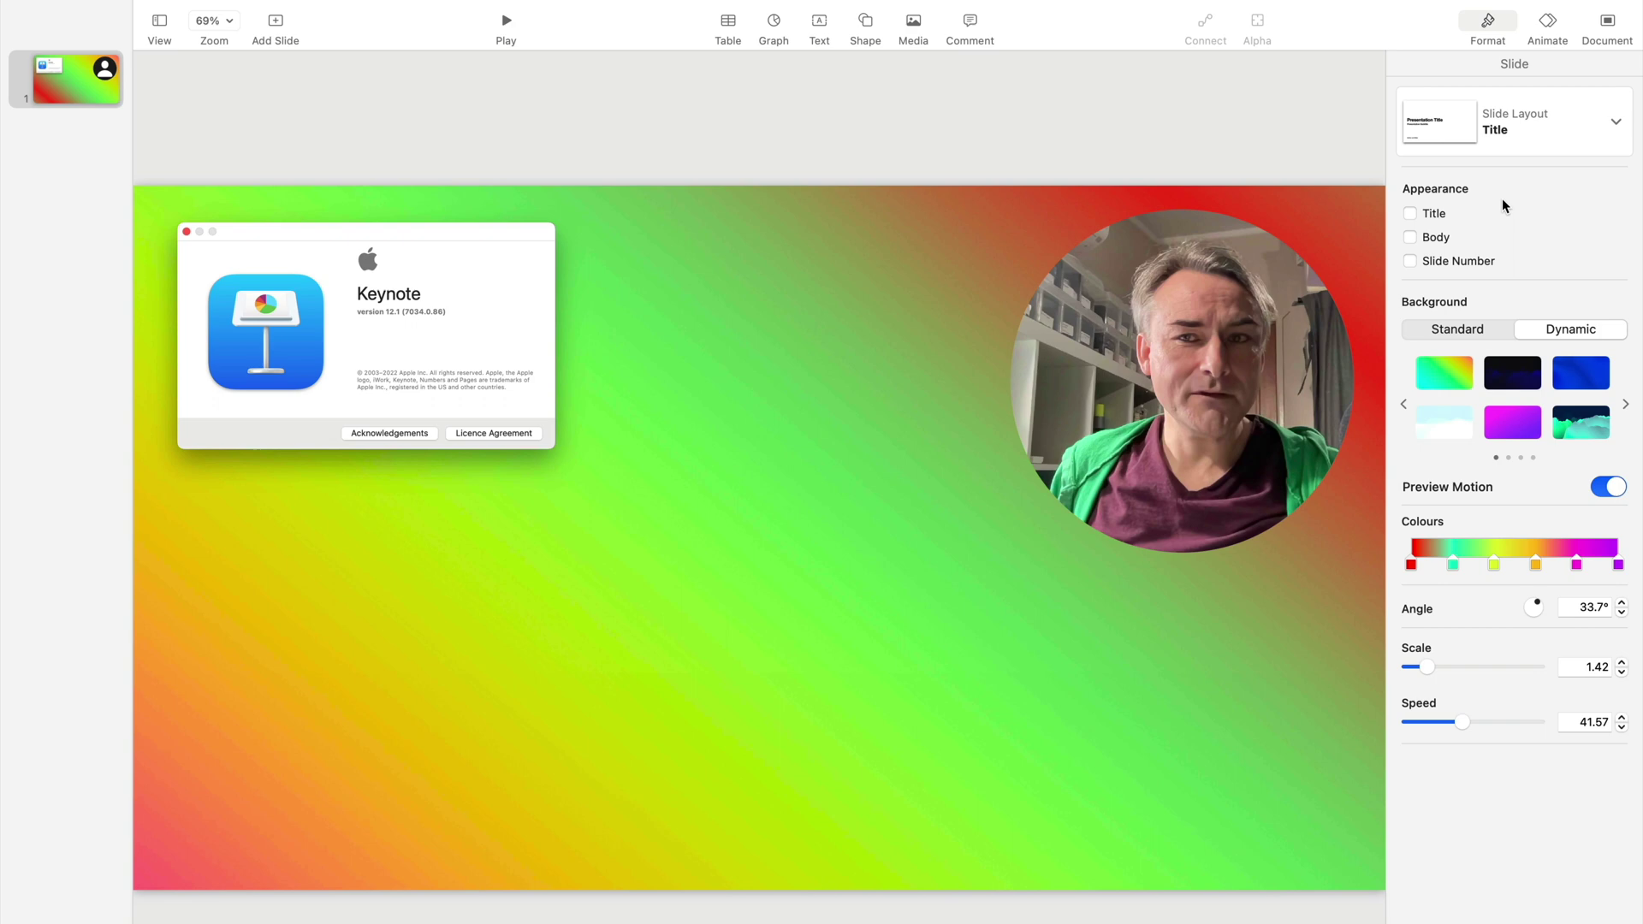
pyautogui.click(1455, 328)
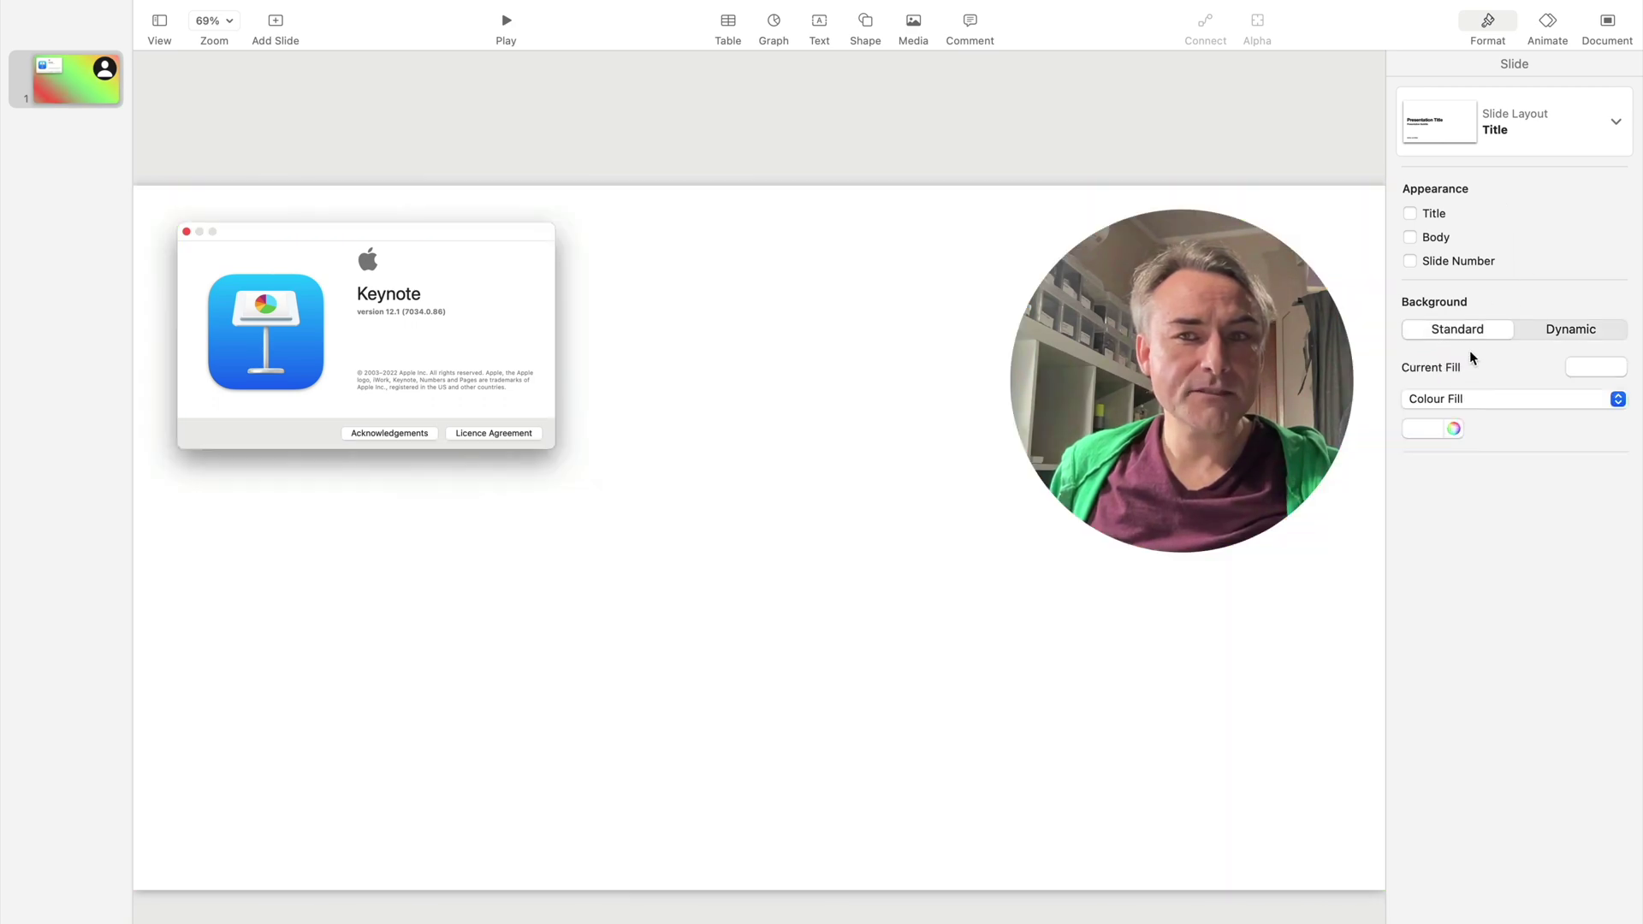
pyautogui.click(1536, 331)
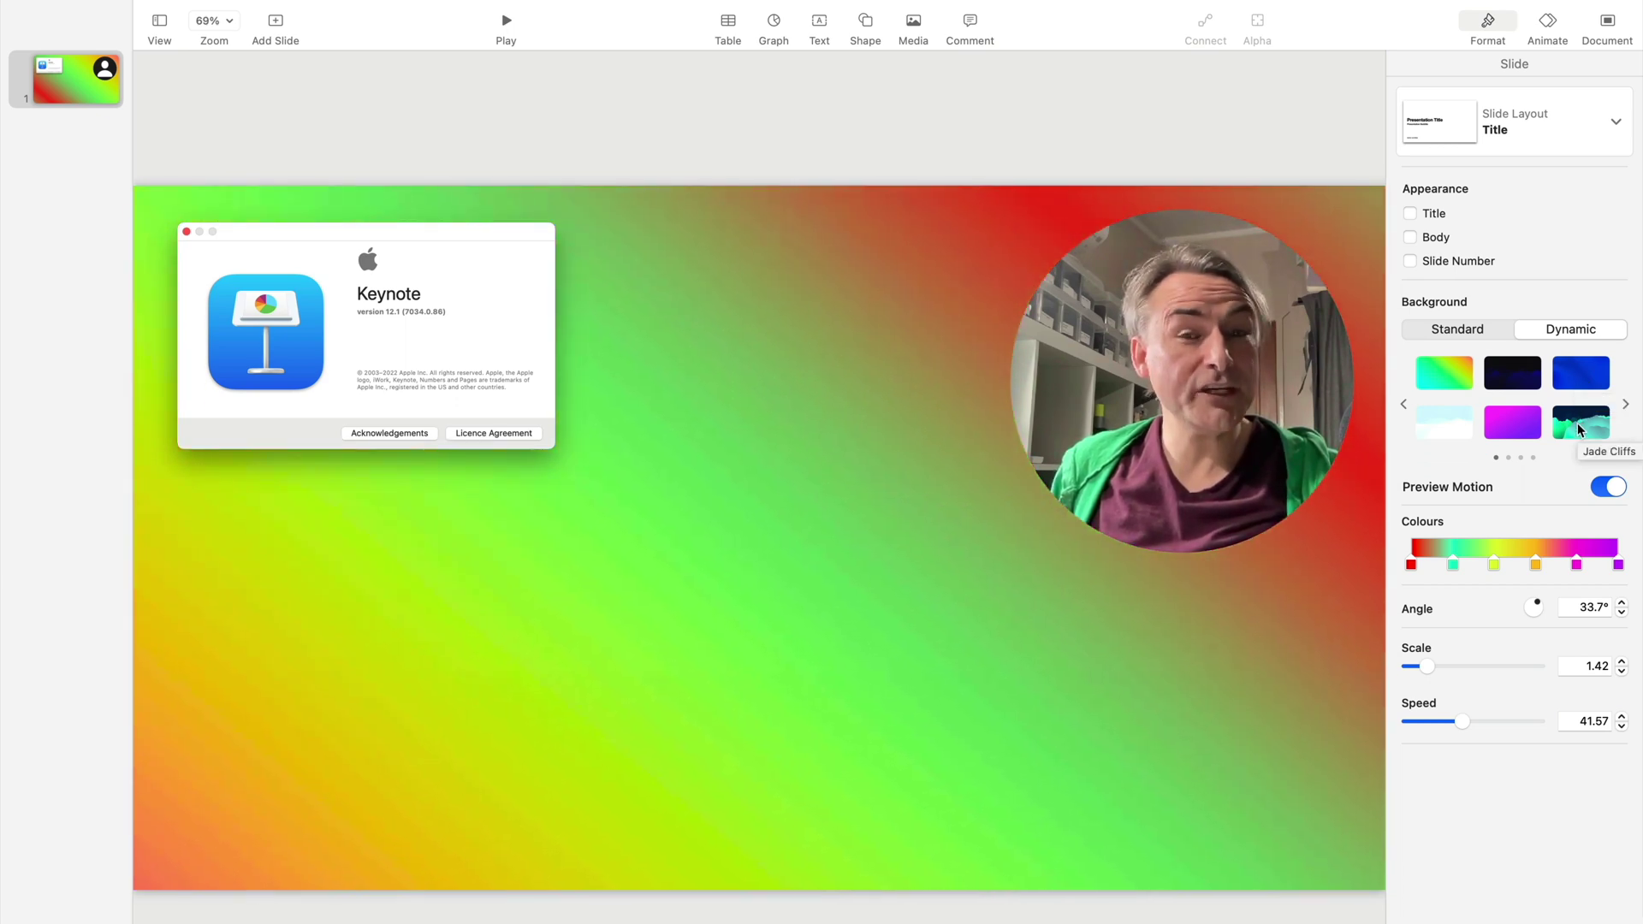
# - Browse all pages of dynamic presets and apply the first green-yellow-orange gradient
pyautogui.click(1625, 406)
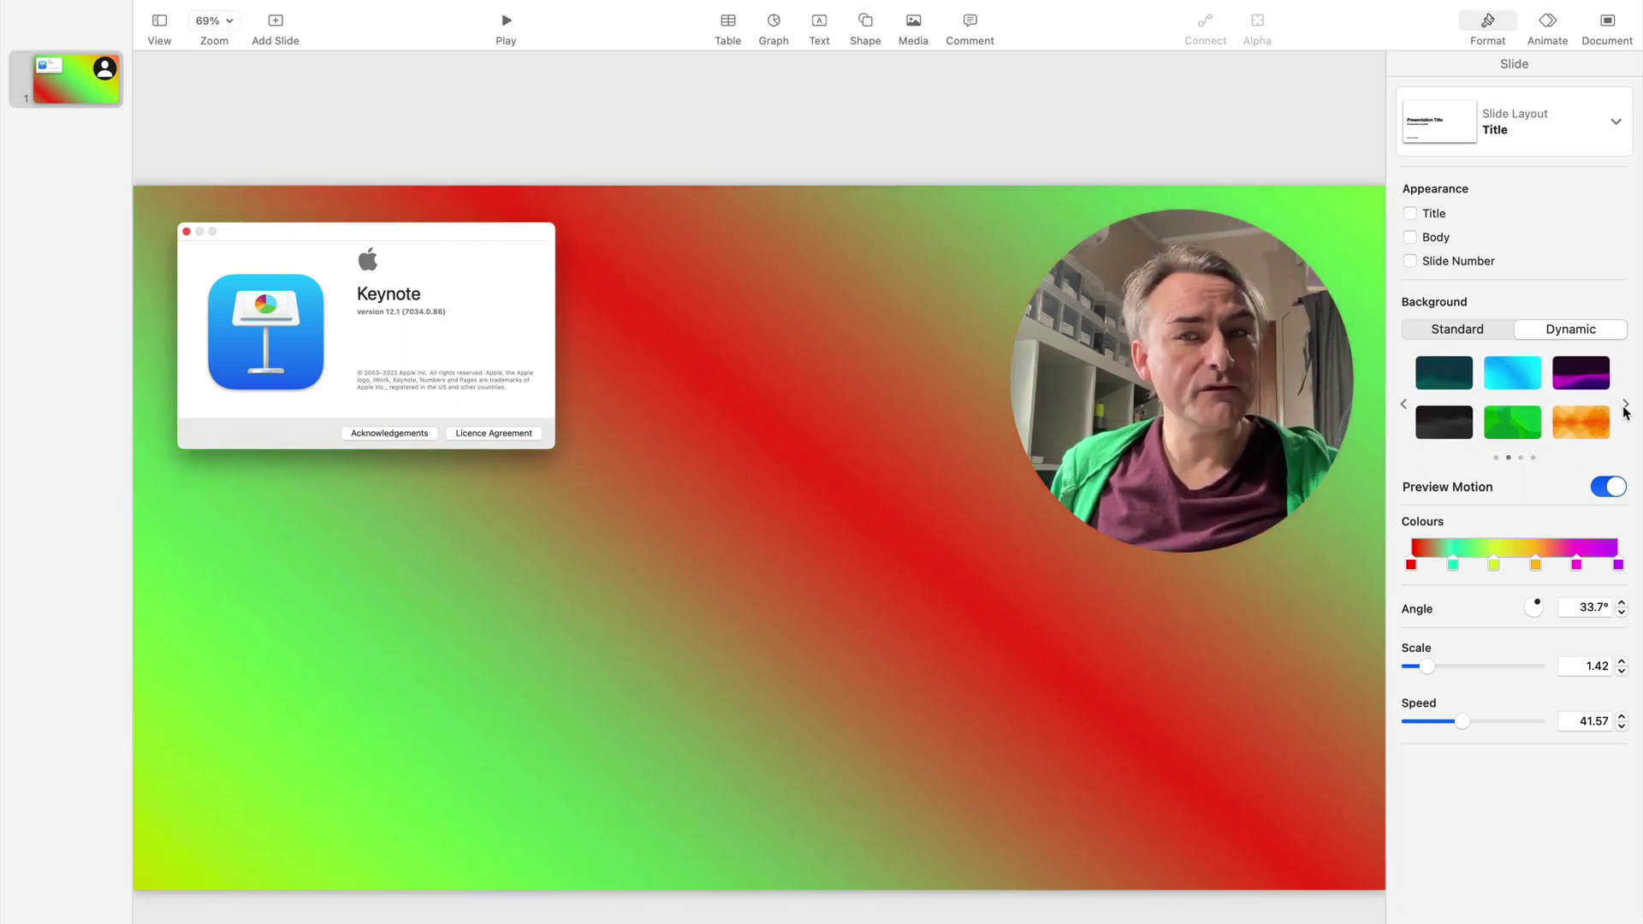
pyautogui.click(1625, 406)
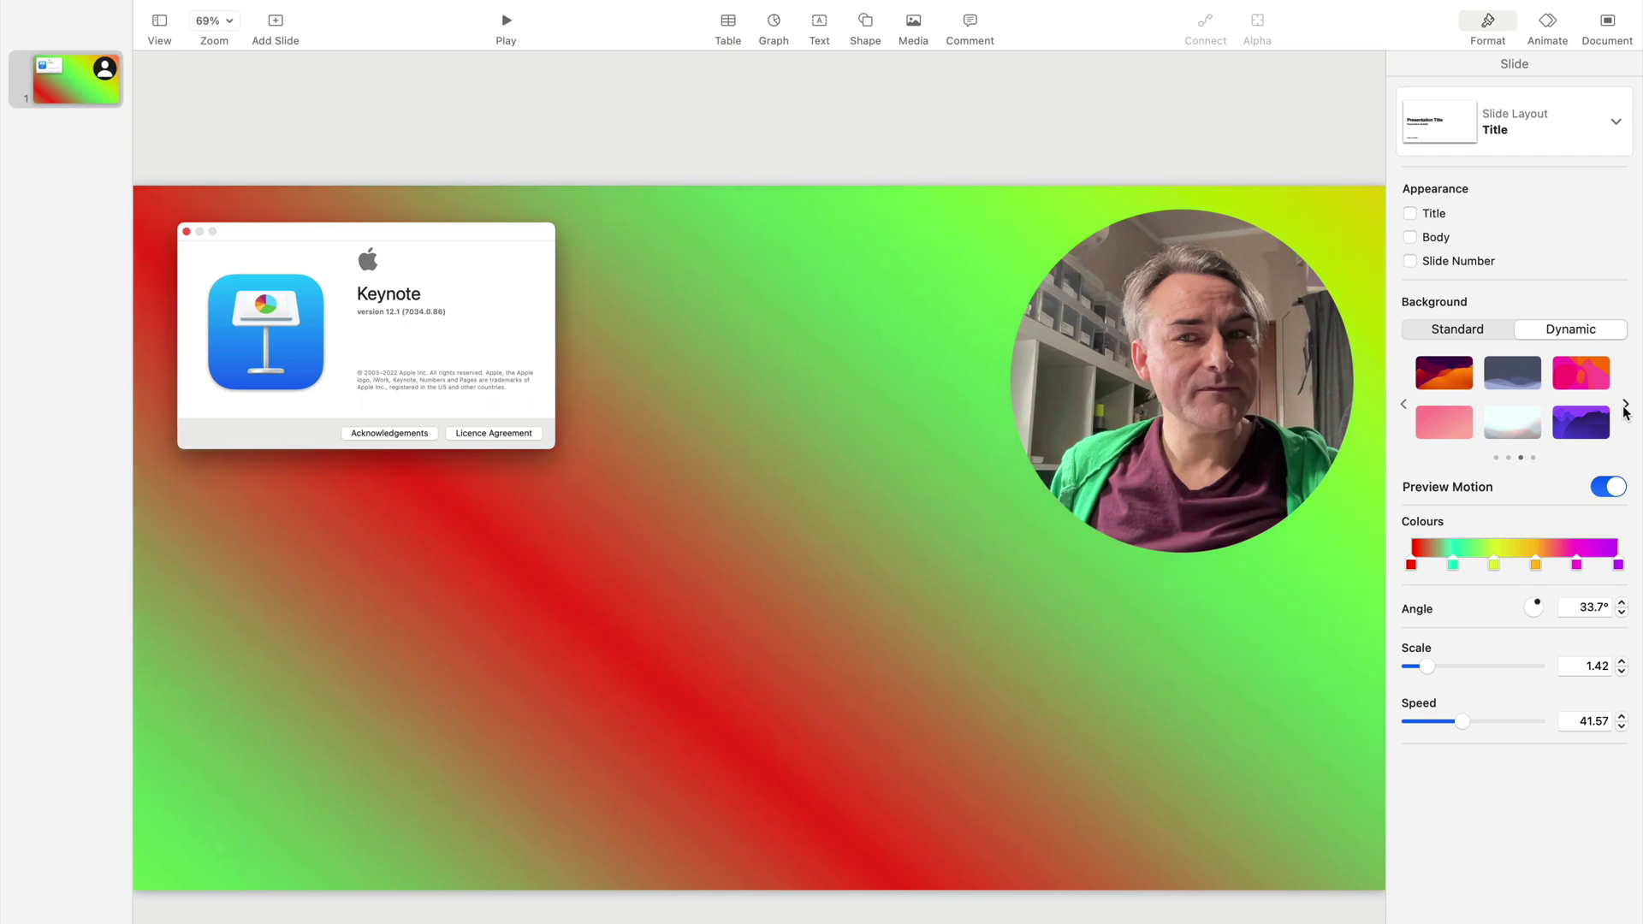
pyautogui.click(1625, 406)
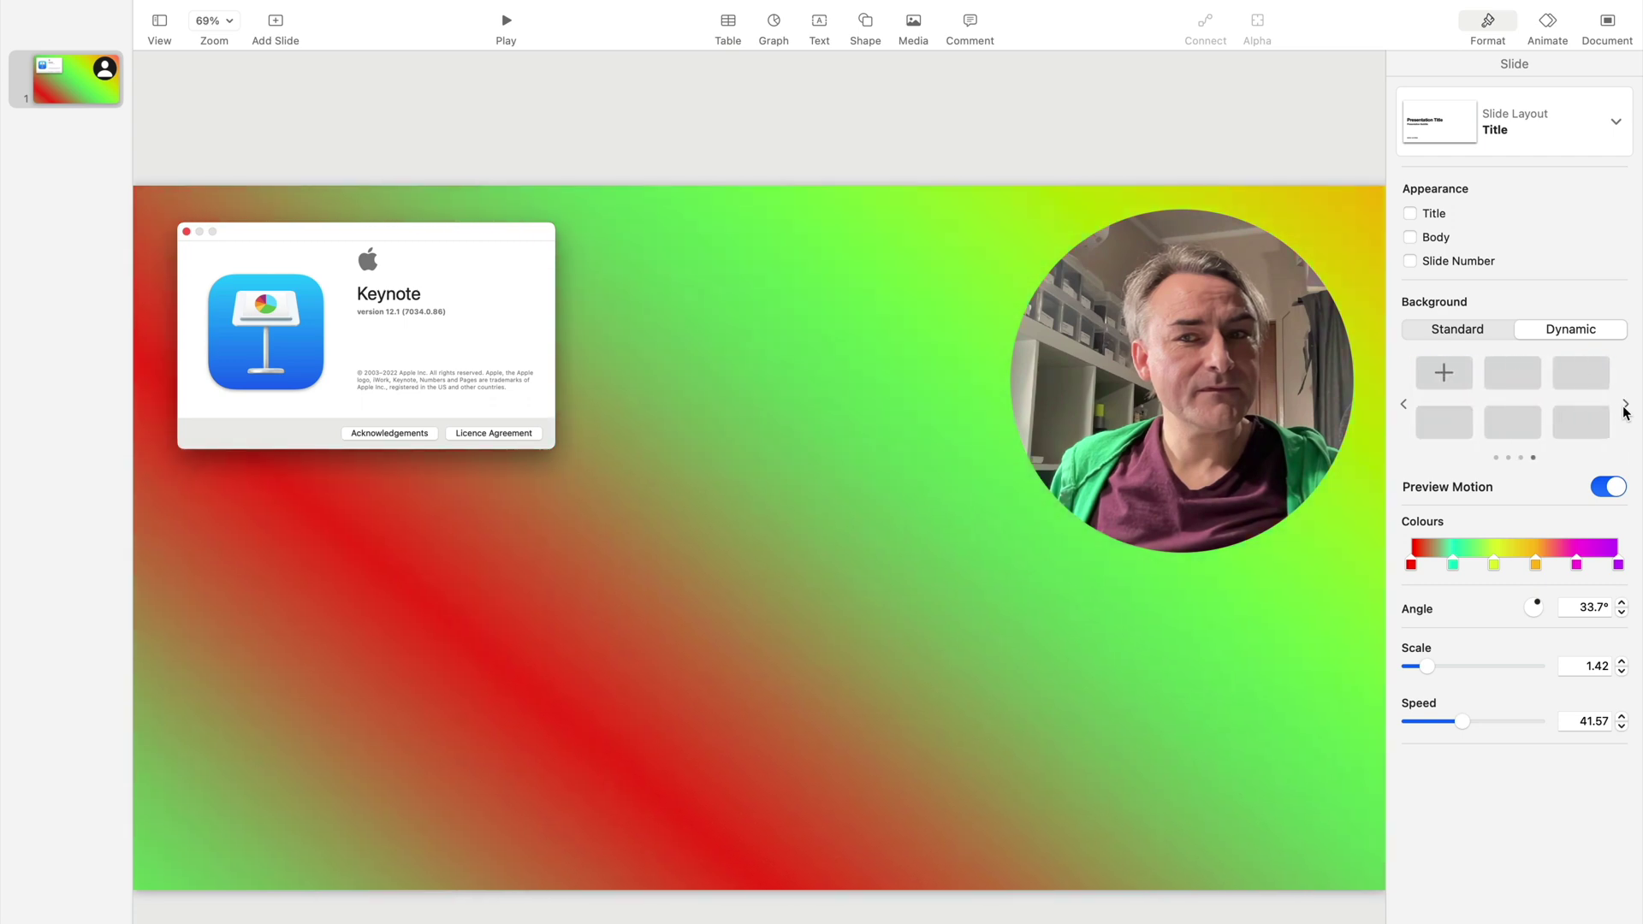
pyautogui.click(1404, 405)
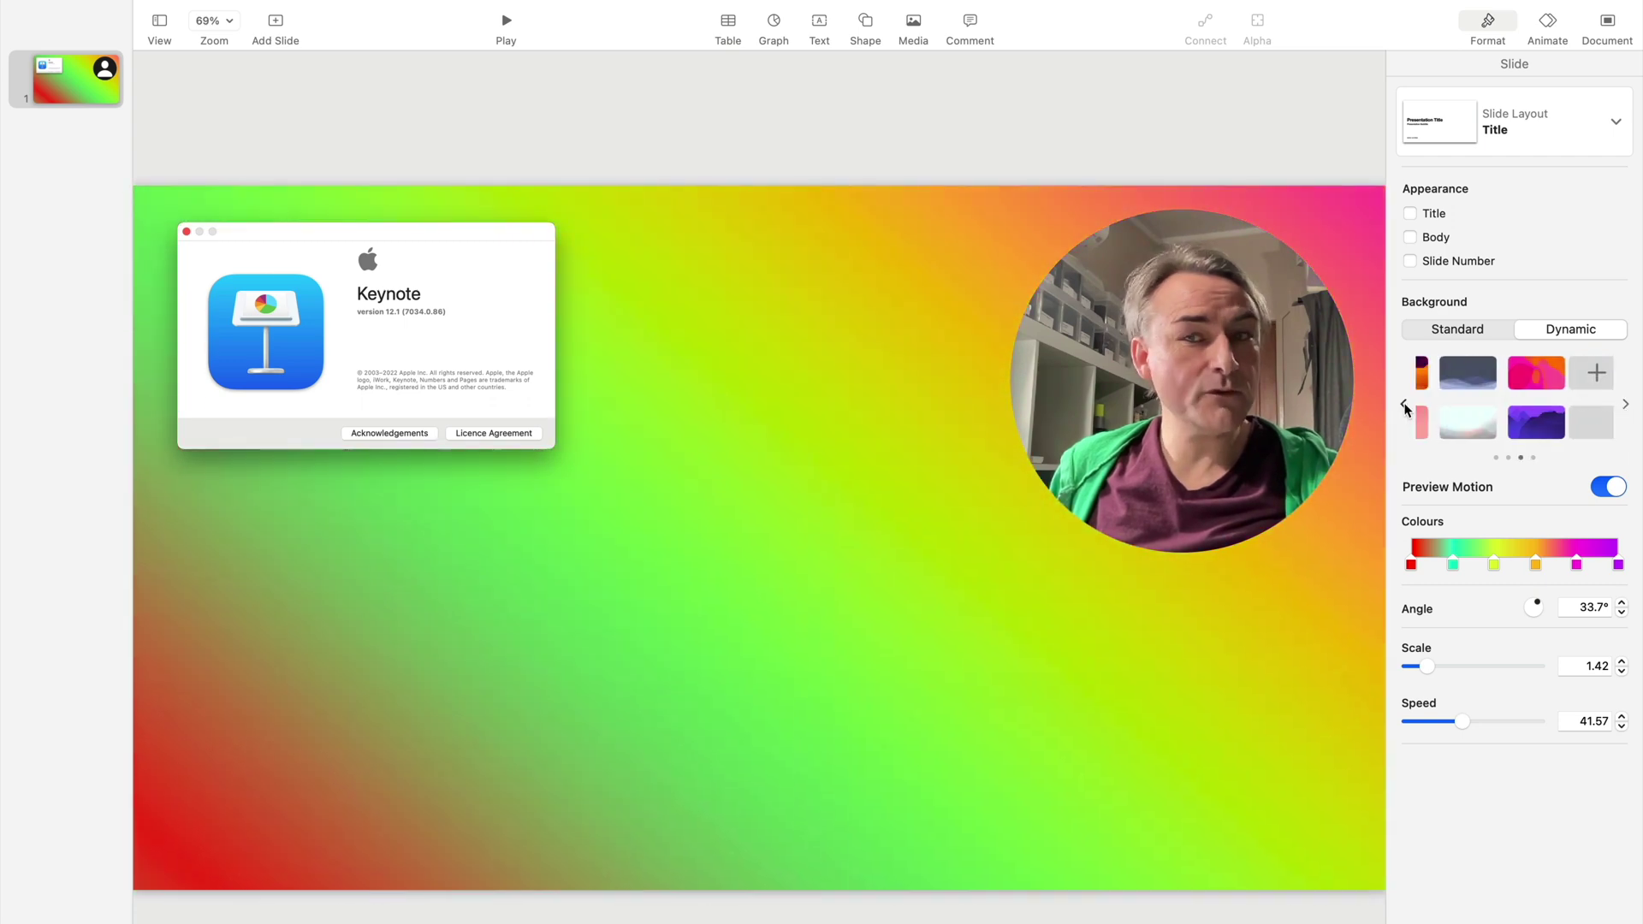
pyautogui.click(1404, 405)
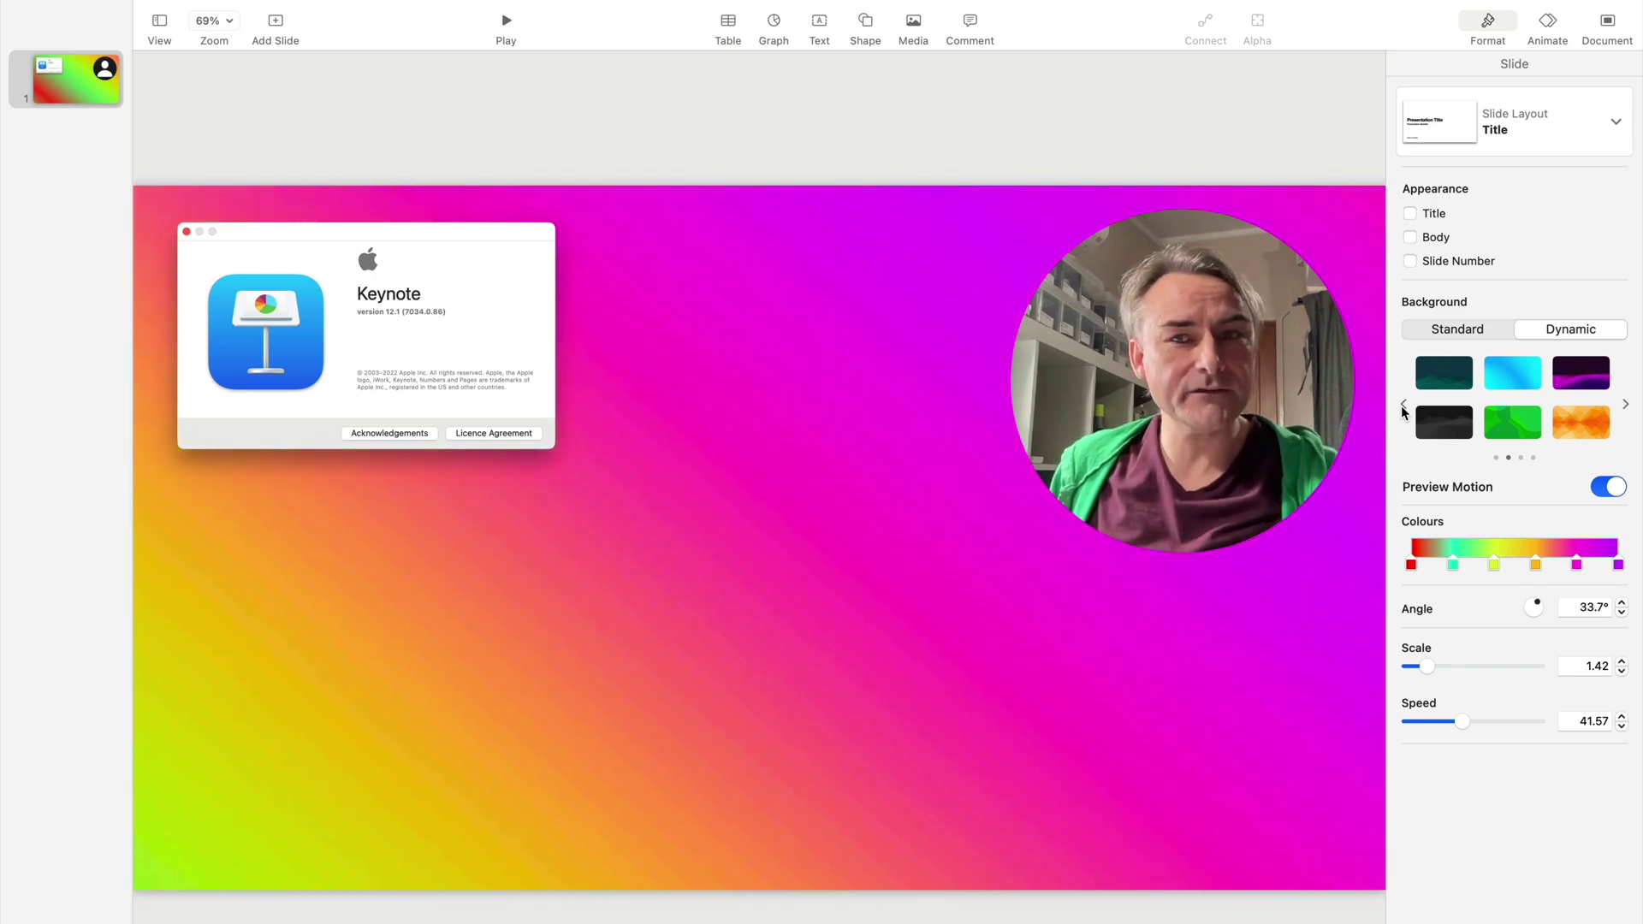
pyautogui.click(1404, 405)
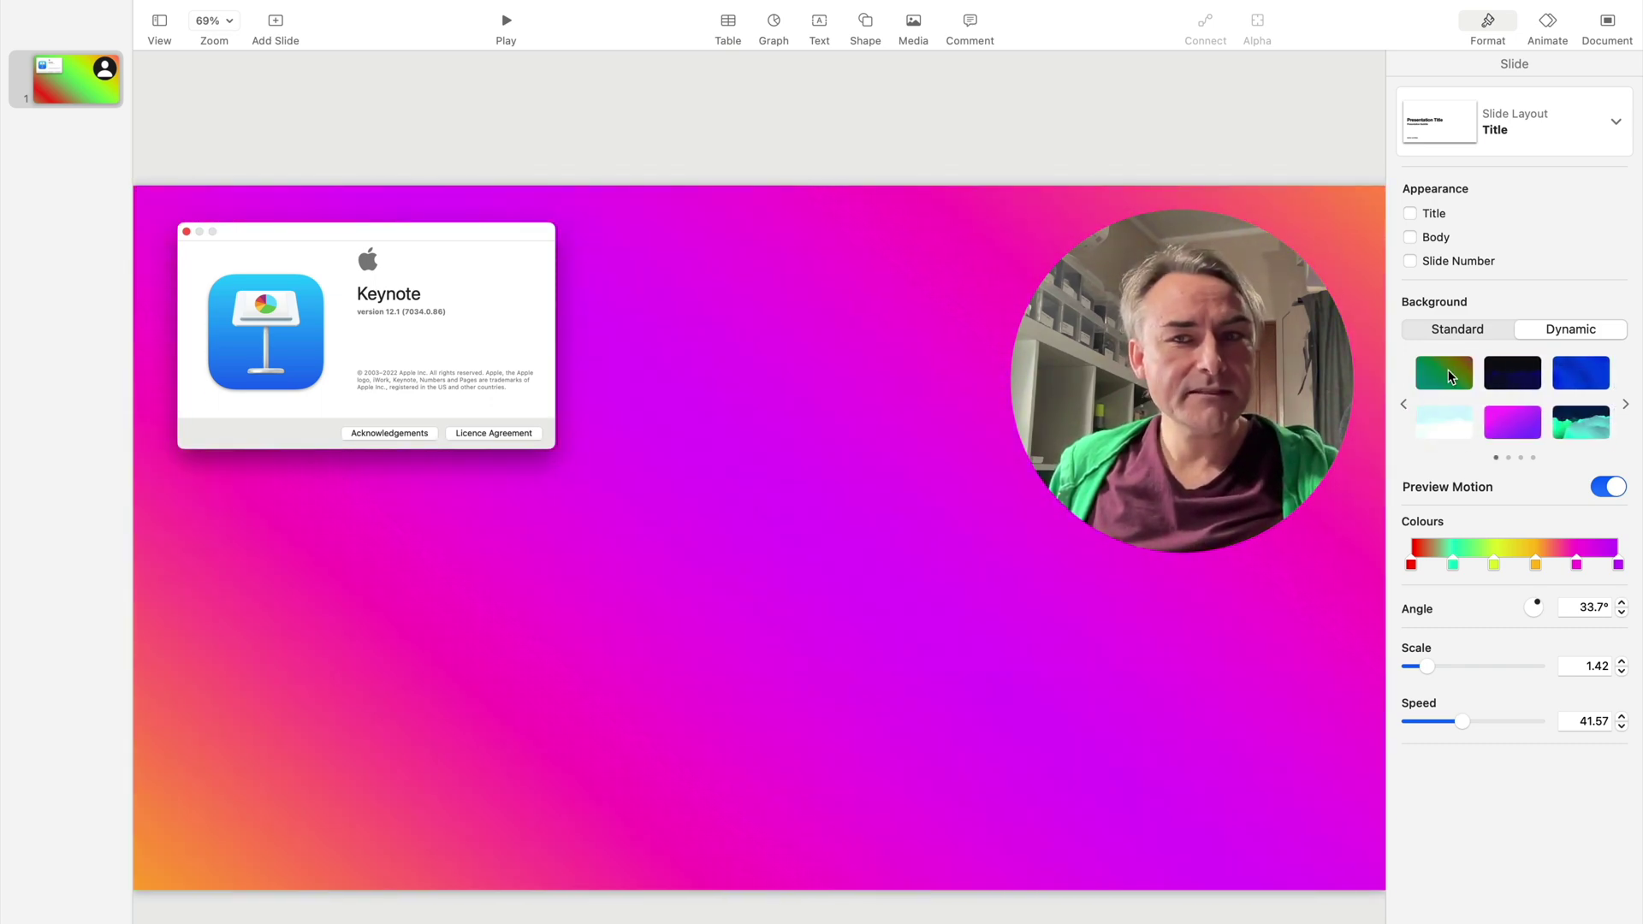
pyautogui.click(1448, 372)
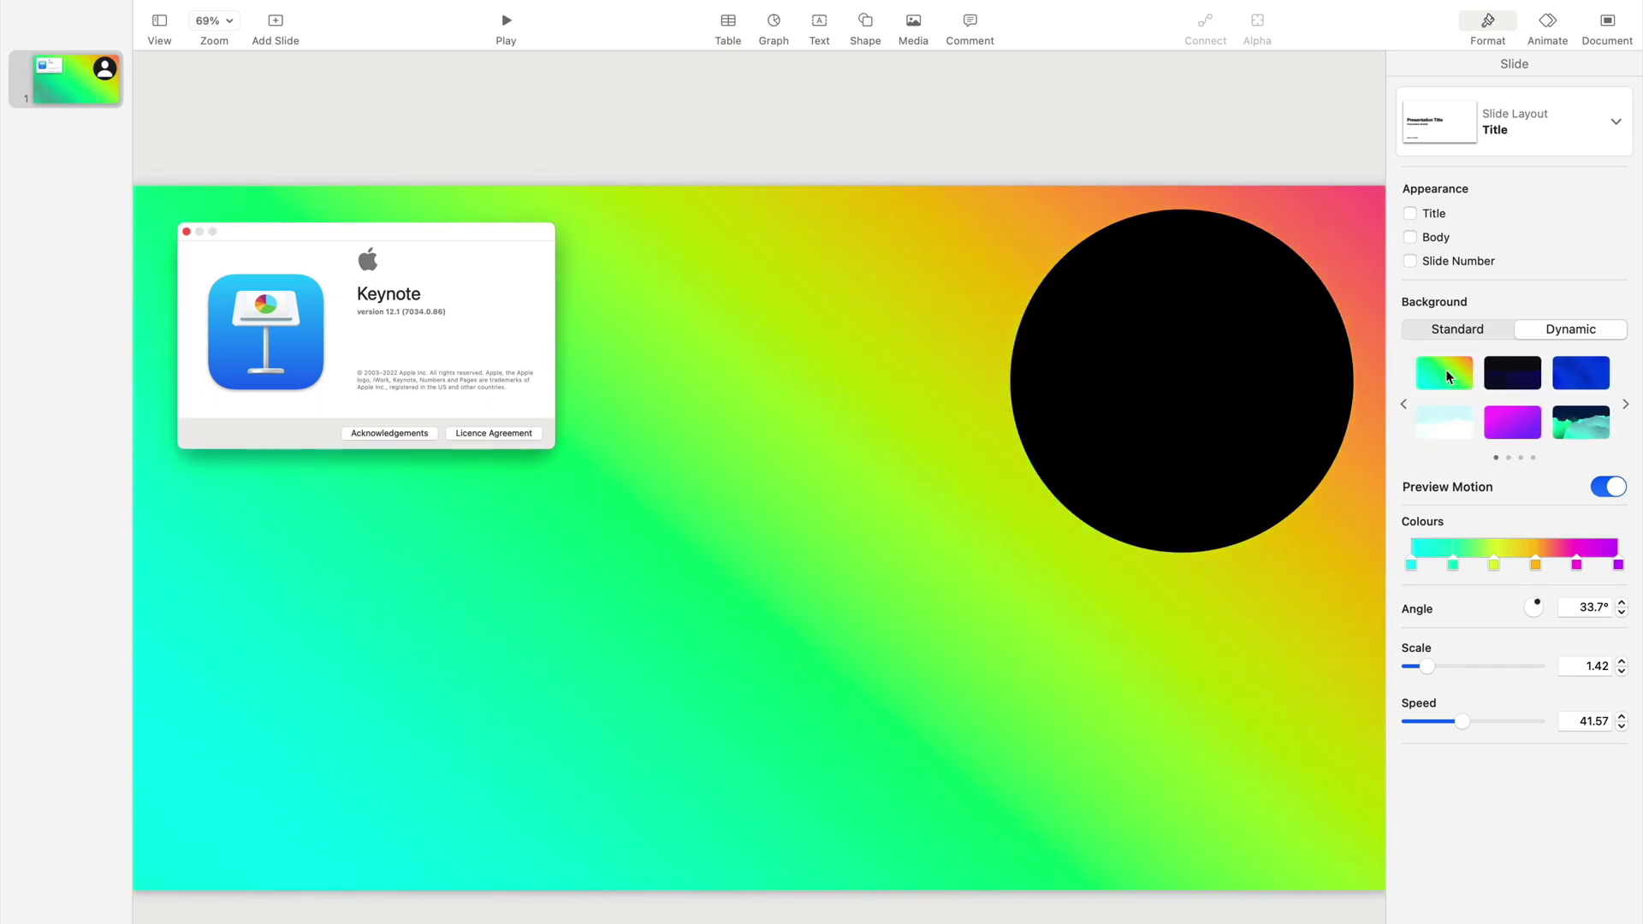
# - Recolour the first gradient stop to dark red in the colour wheel
pyautogui.click(1410, 565)
pyautogui.click(1320, 620)
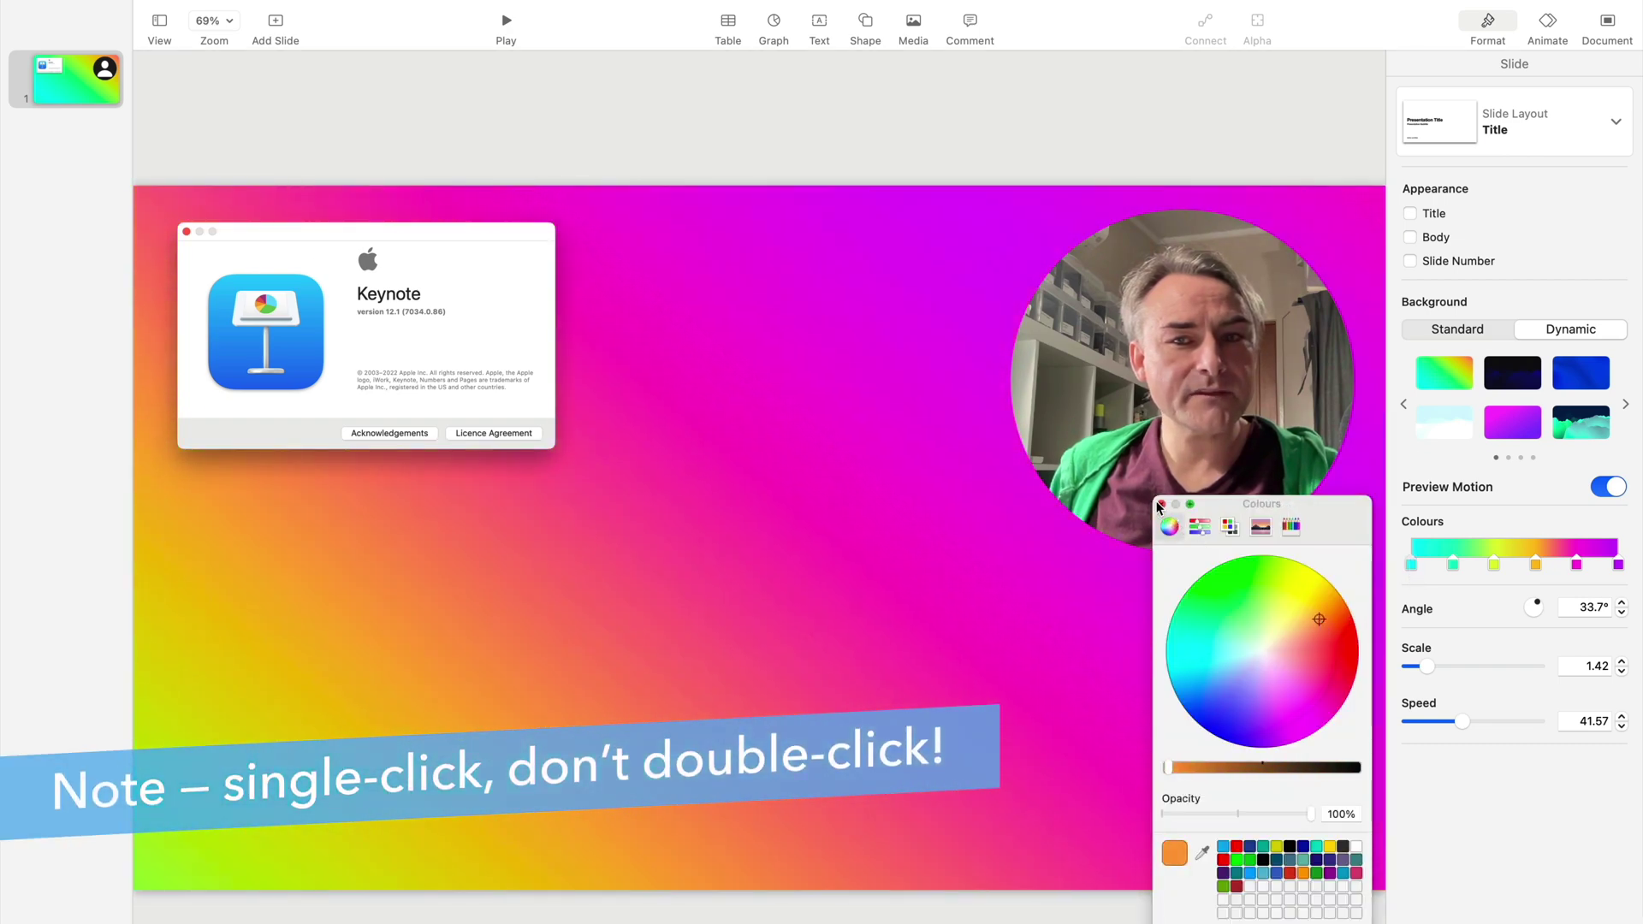
pyautogui.click(1161, 505)
pyautogui.click(1411, 565)
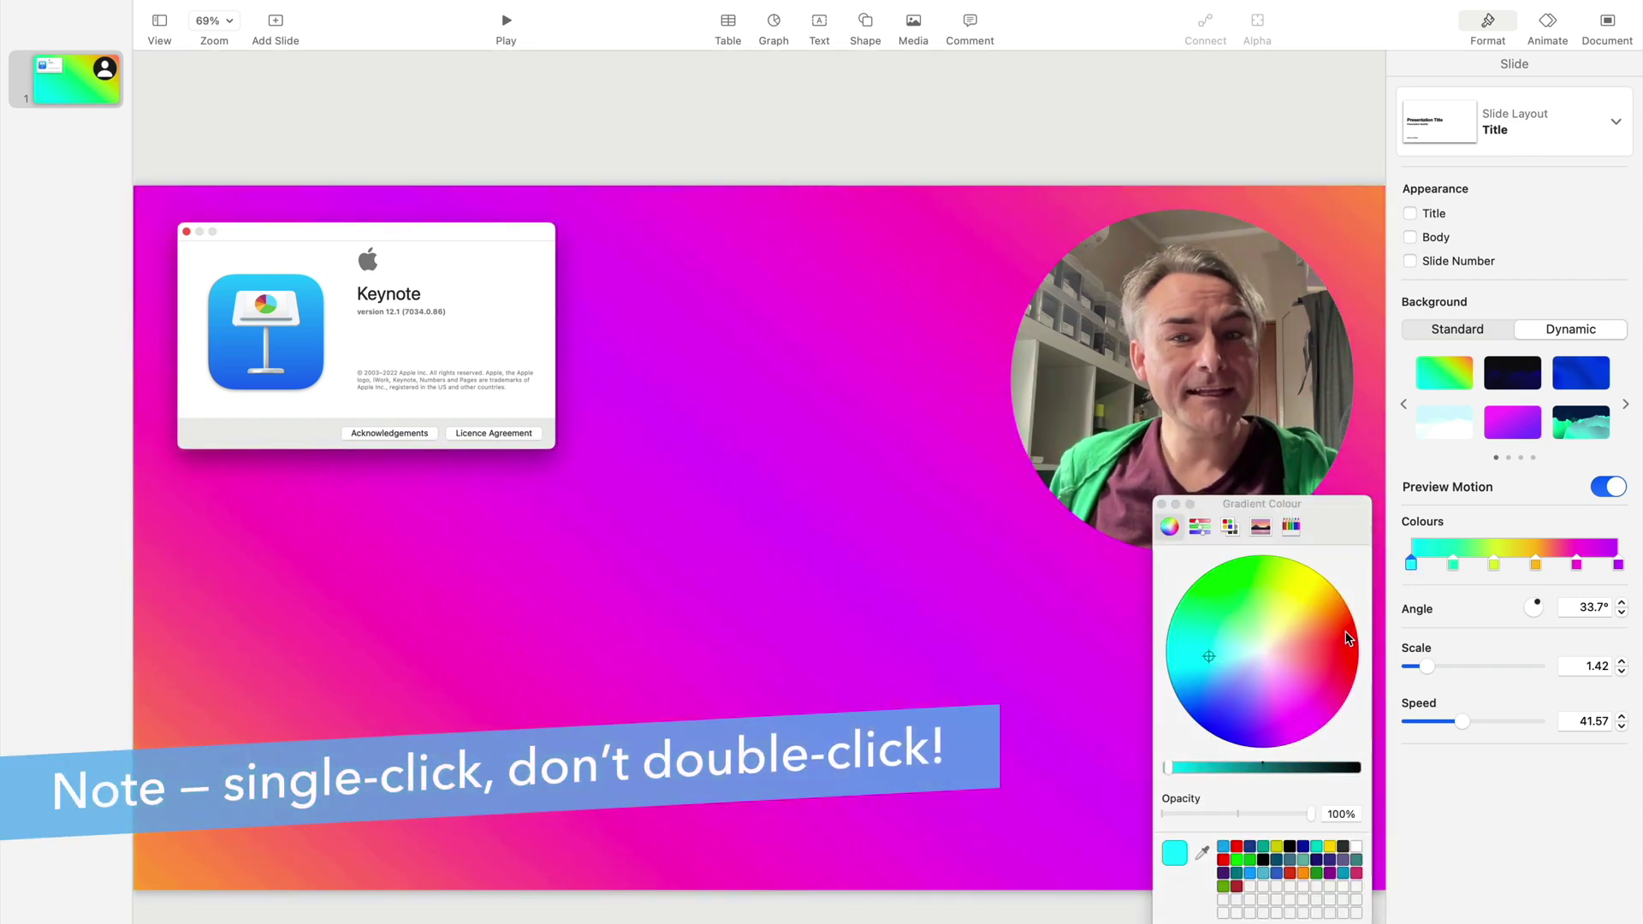
pyautogui.click(1335, 656)
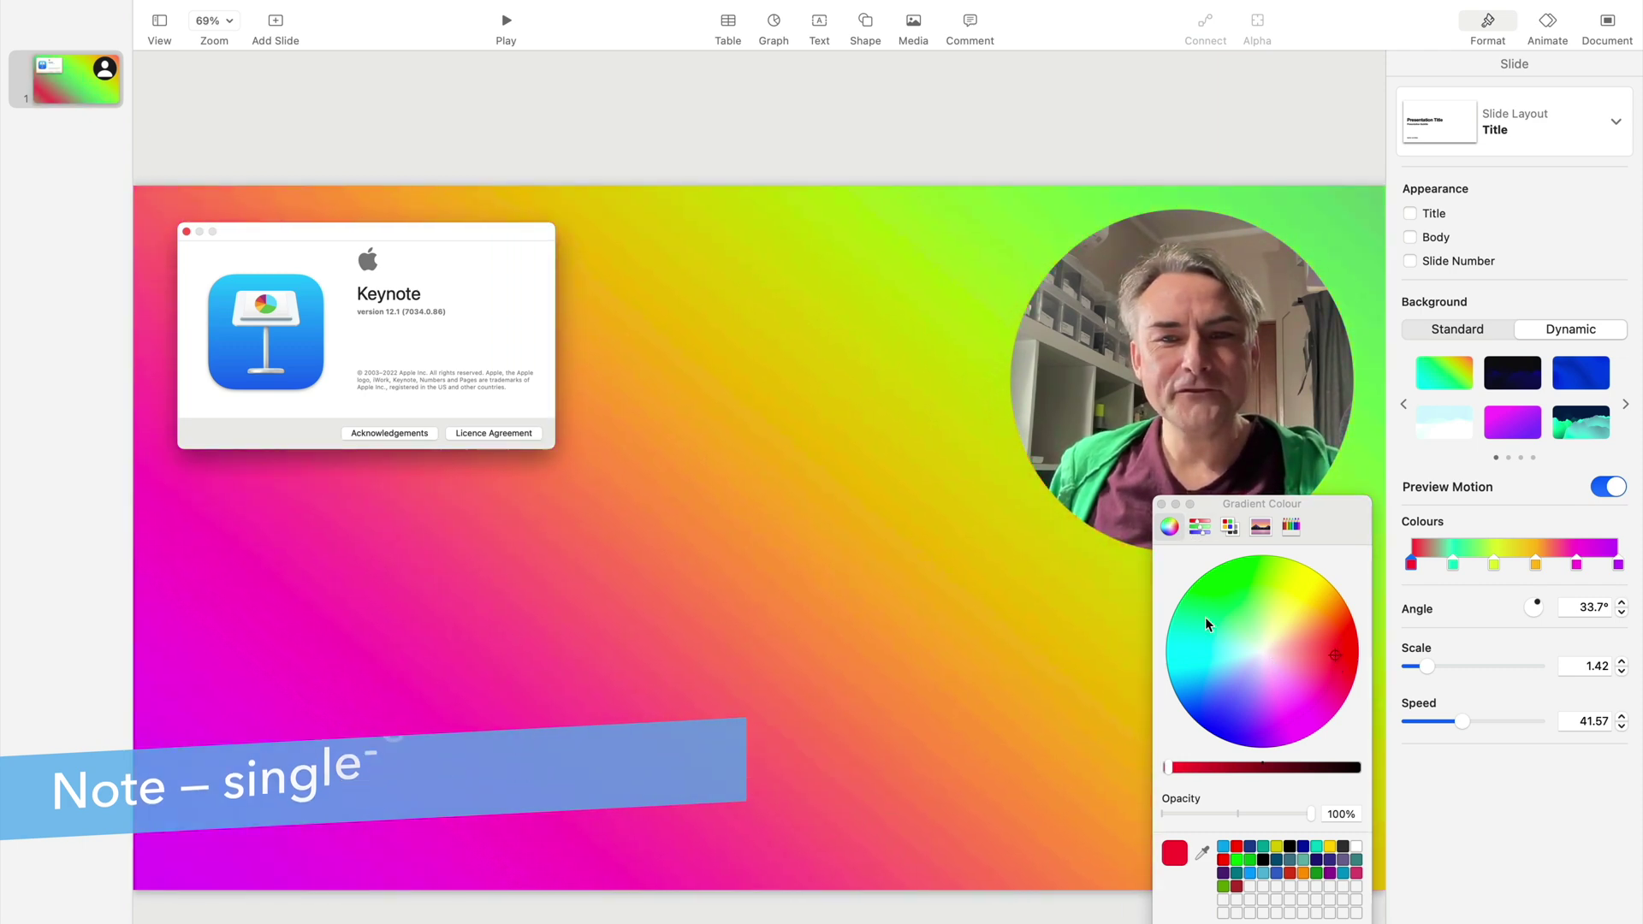
pyautogui.moveTo(1170, 769); pyautogui.dragTo(1255, 767)
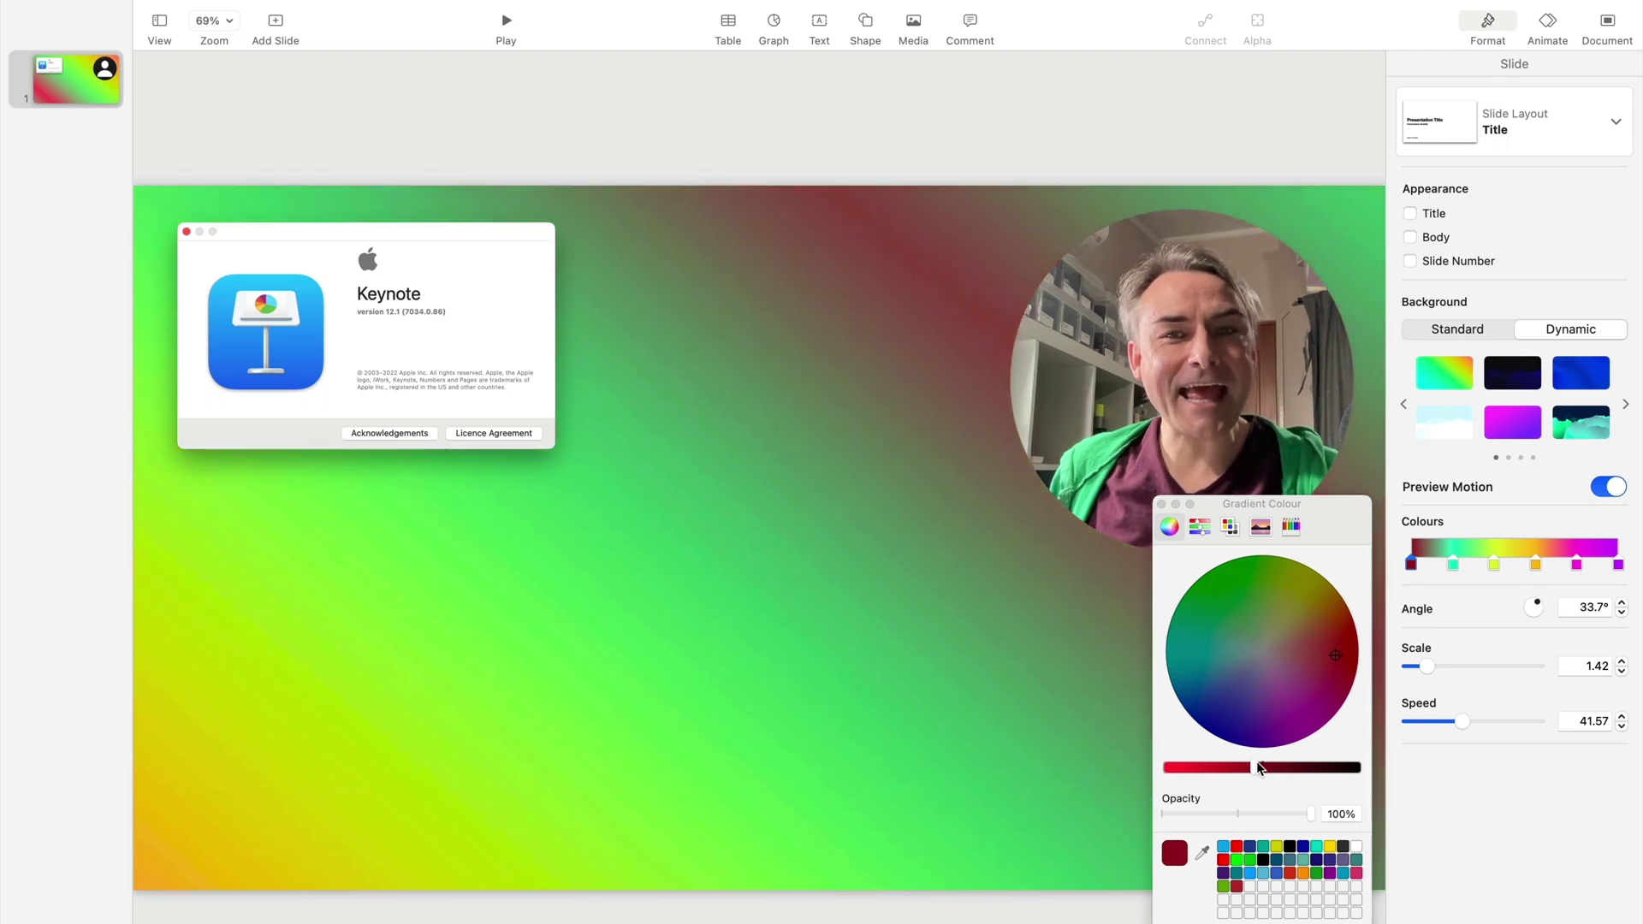
pyautogui.moveTo(1258, 767); pyautogui.dragTo(1241, 769)
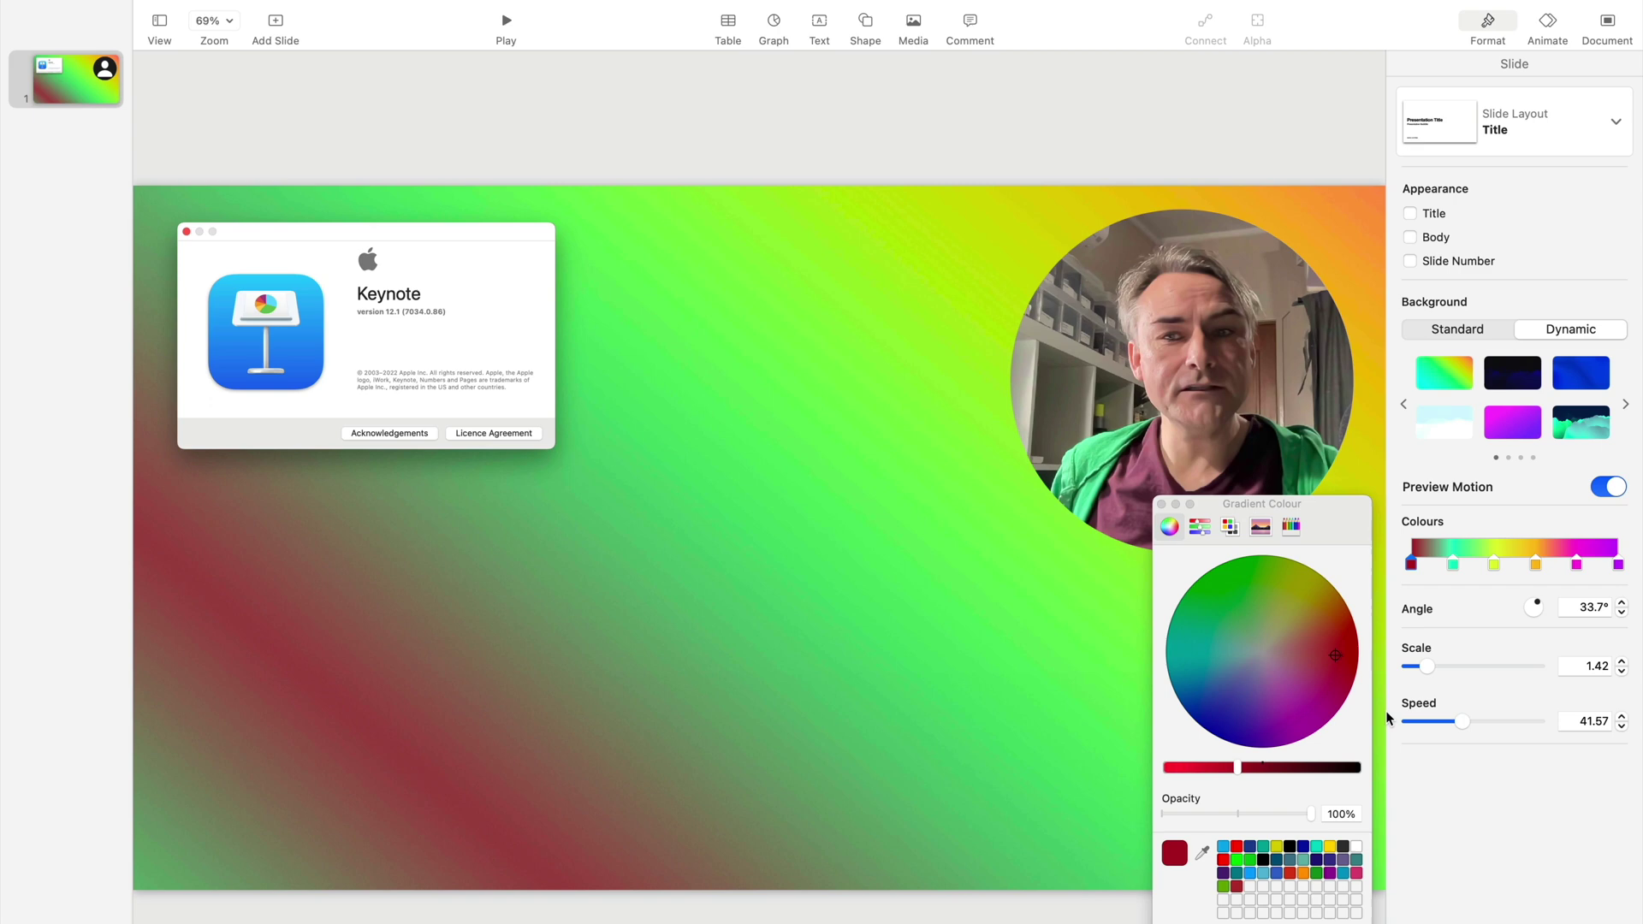
# - Set the background scale to about 0.9 and speed to 19.48, then close the colour picker
pyautogui.moveTo(1434, 674); pyautogui.dragTo(1509, 663)
pyautogui.moveTo(1465, 721); pyautogui.dragTo(1532, 737)
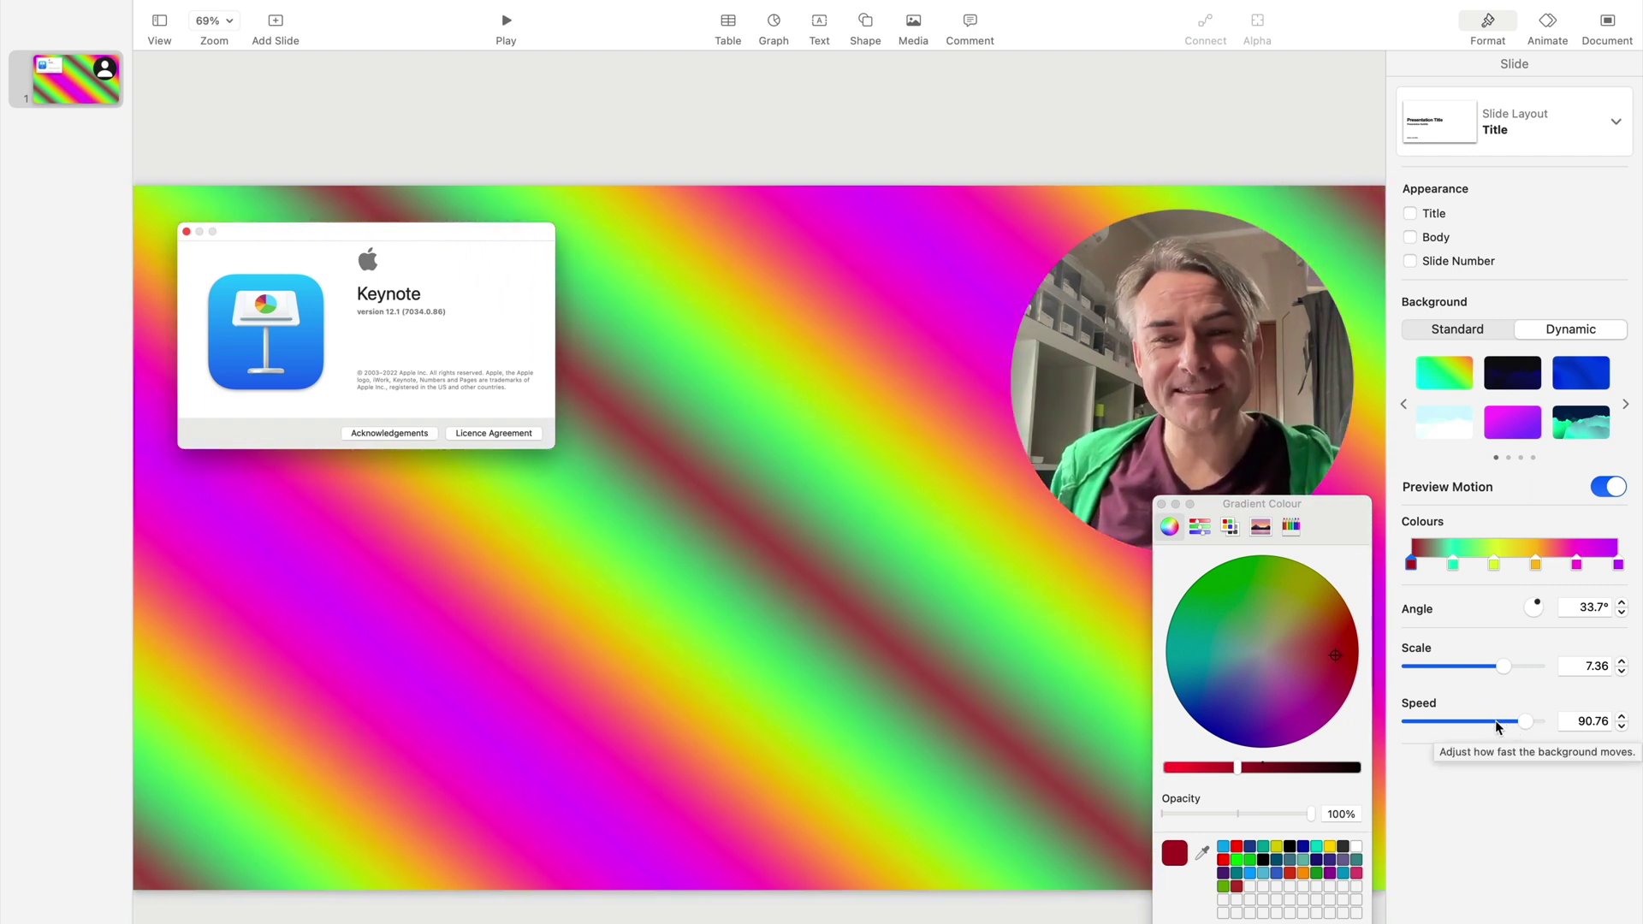
pyautogui.moveTo(1507, 728); pyautogui.dragTo(1436, 725)
pyautogui.moveTo(1414, 667); pyautogui.dragTo(1421, 668)
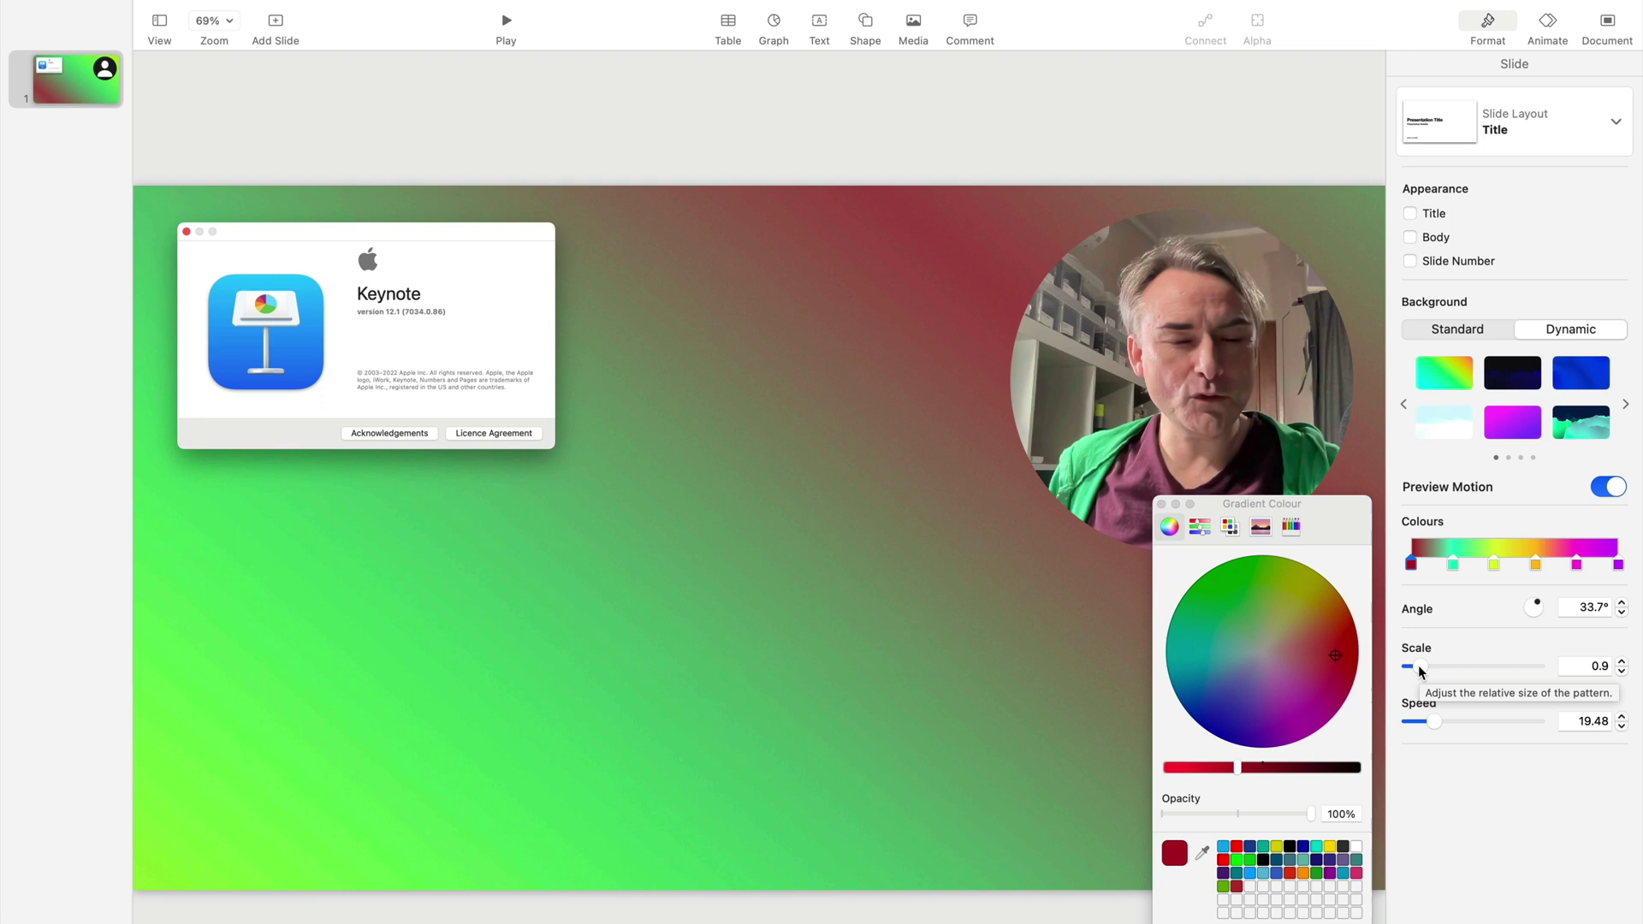
pyautogui.click(1161, 506)
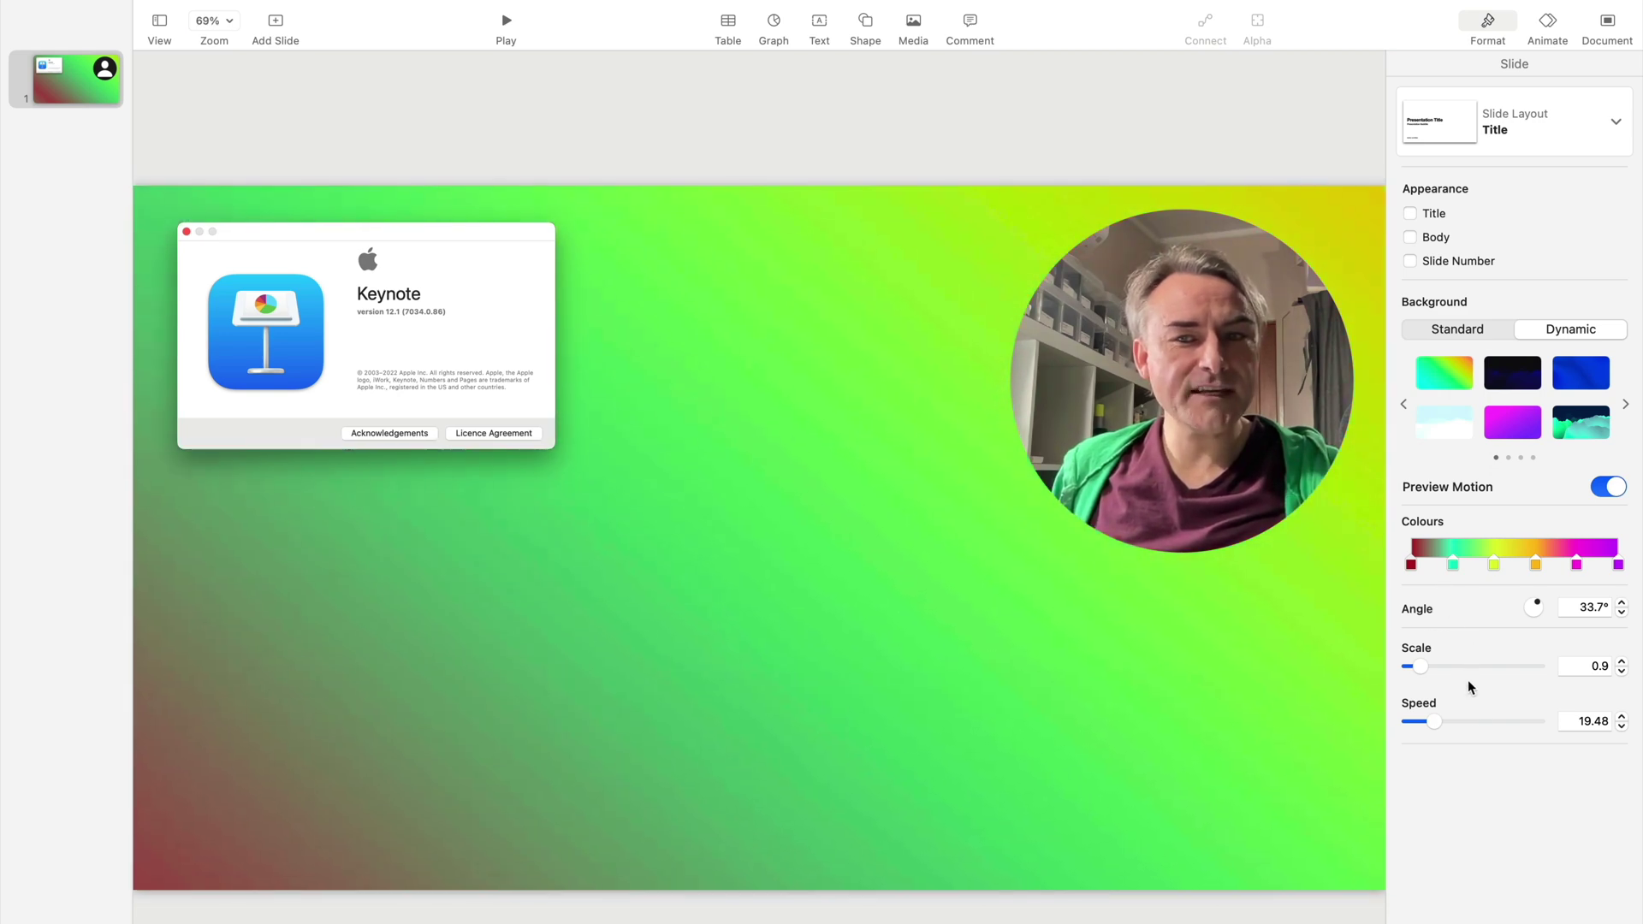
# - Apply the dark blue mountain background with faster, taller waves, then switch to Snow Day
pyautogui.click(1513, 374)
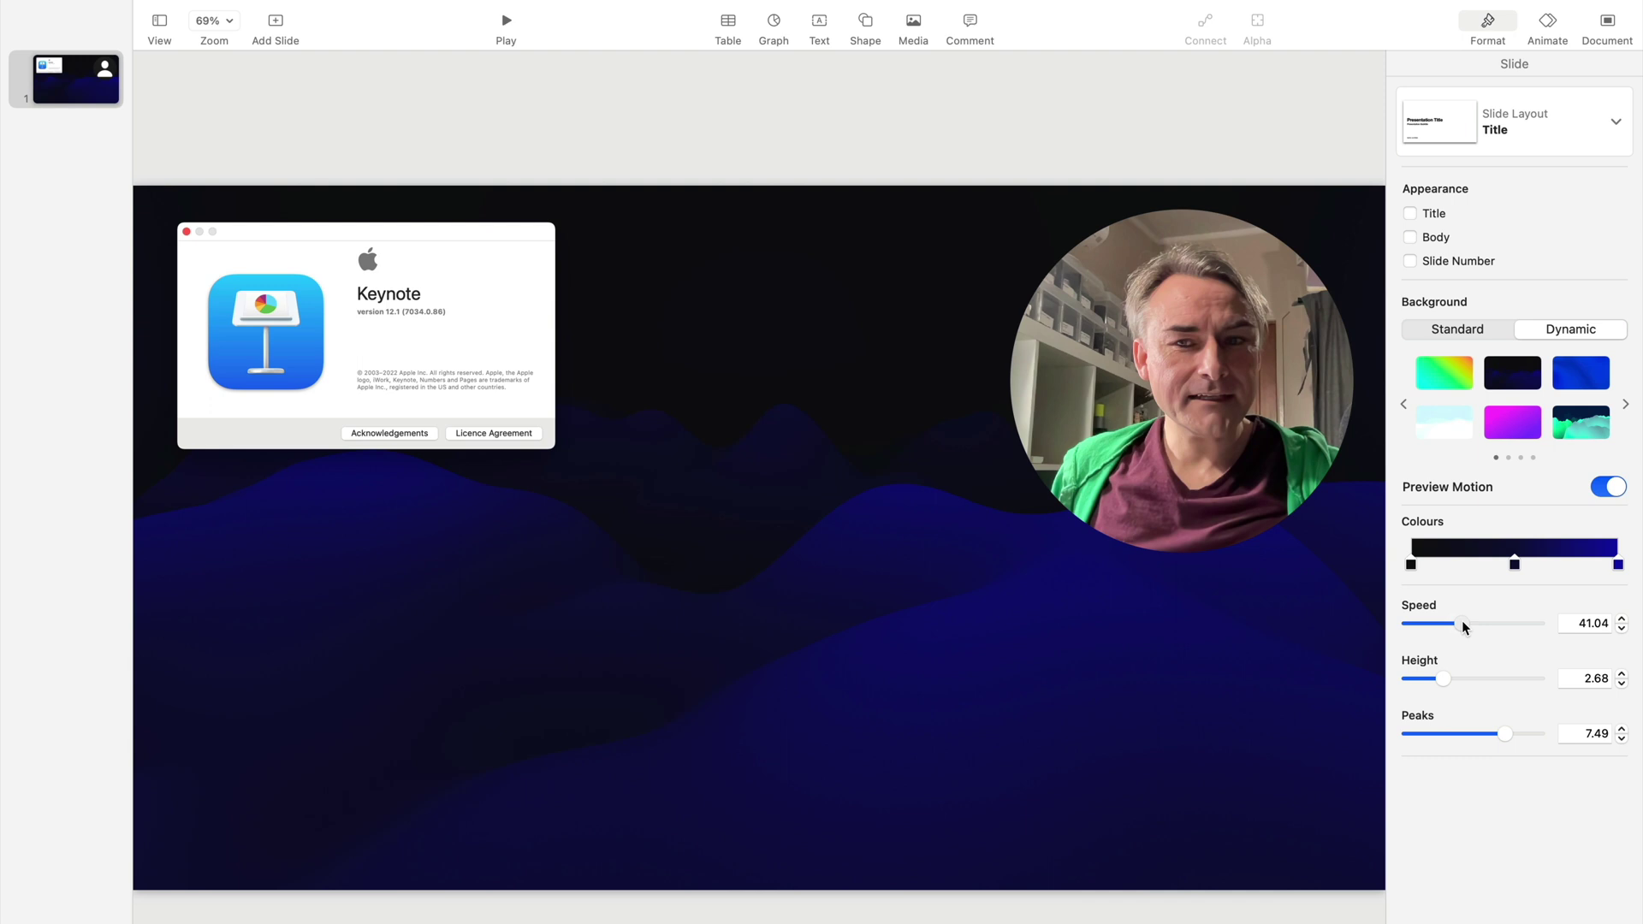
pyautogui.moveTo(1463, 626); pyautogui.dragTo(1455, 689)
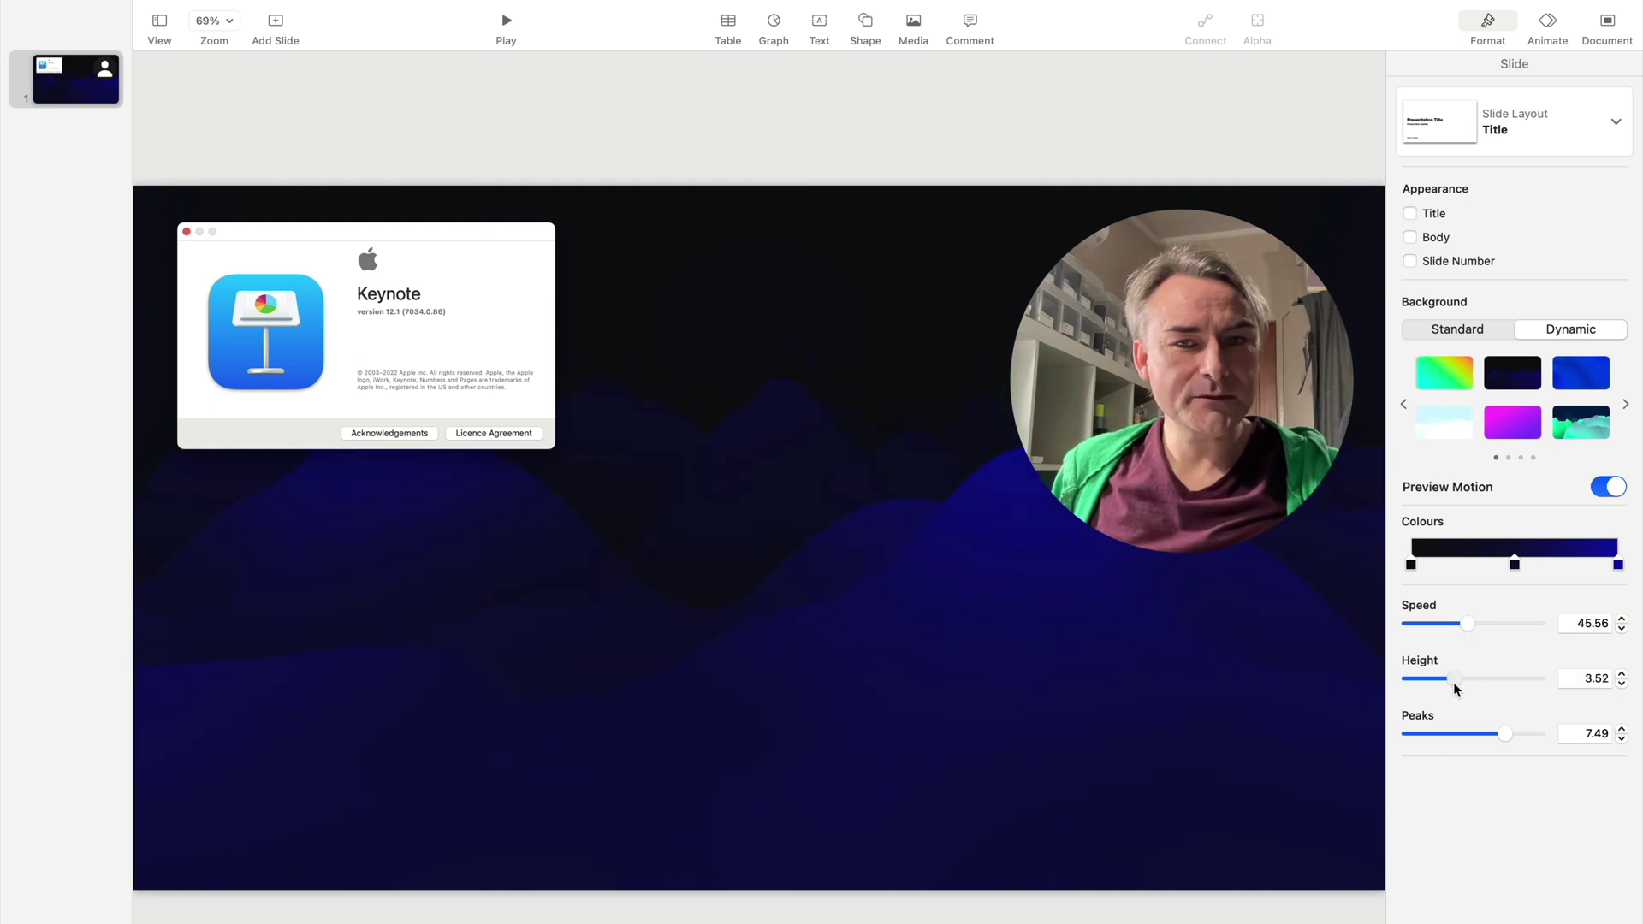
pyautogui.moveTo(1478, 628); pyautogui.dragTo(1493, 623)
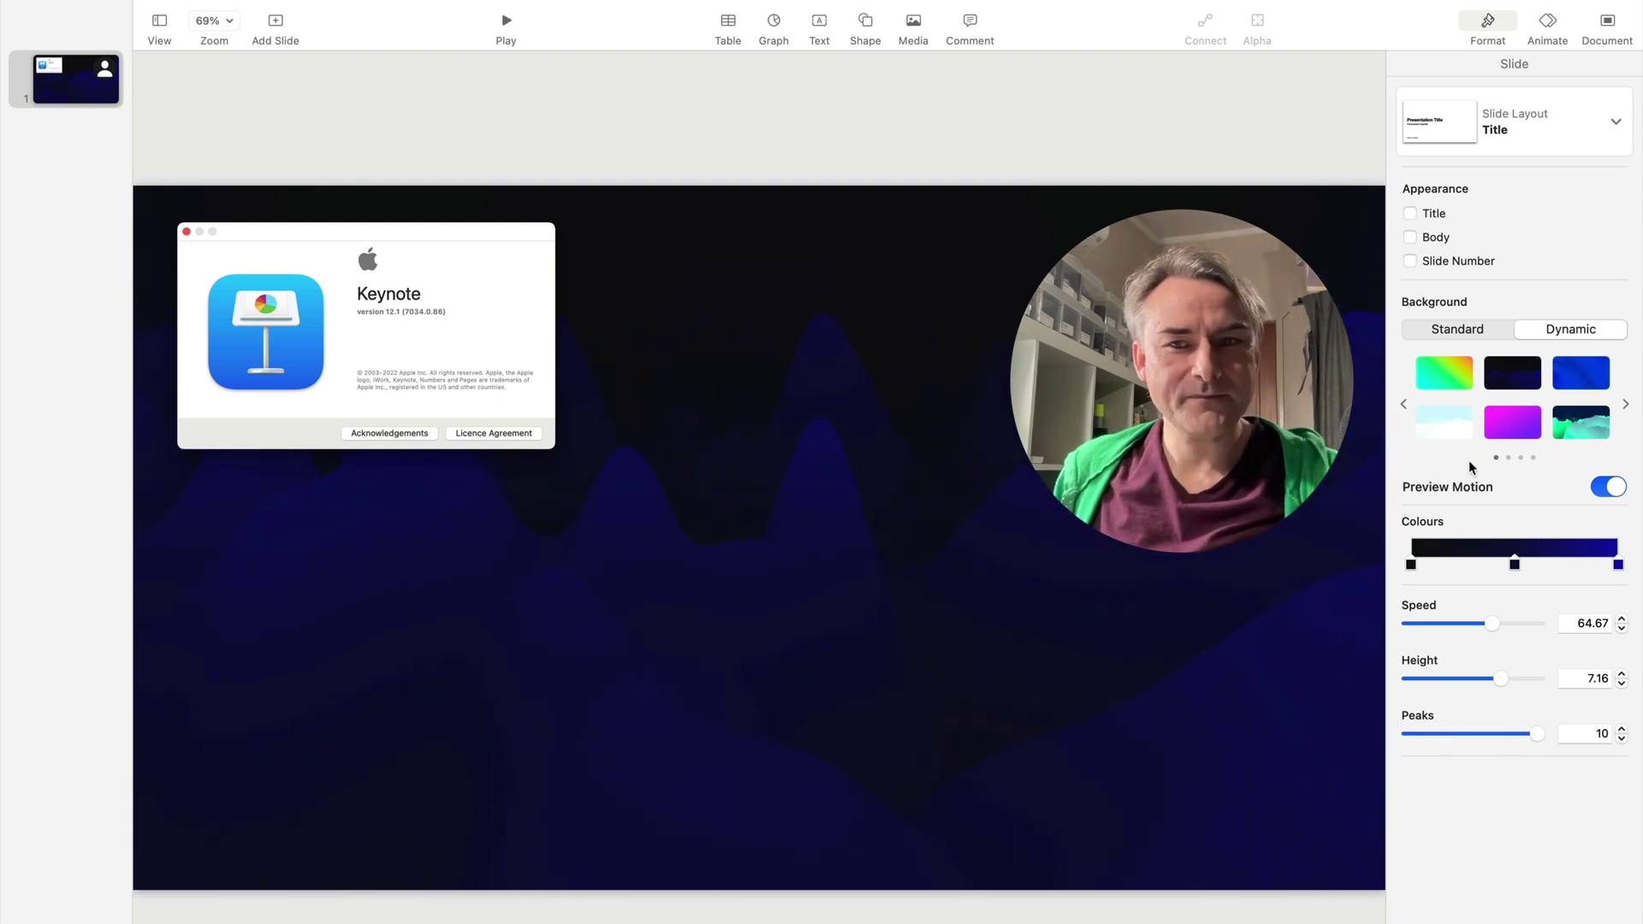
pyautogui.click(1458, 432)
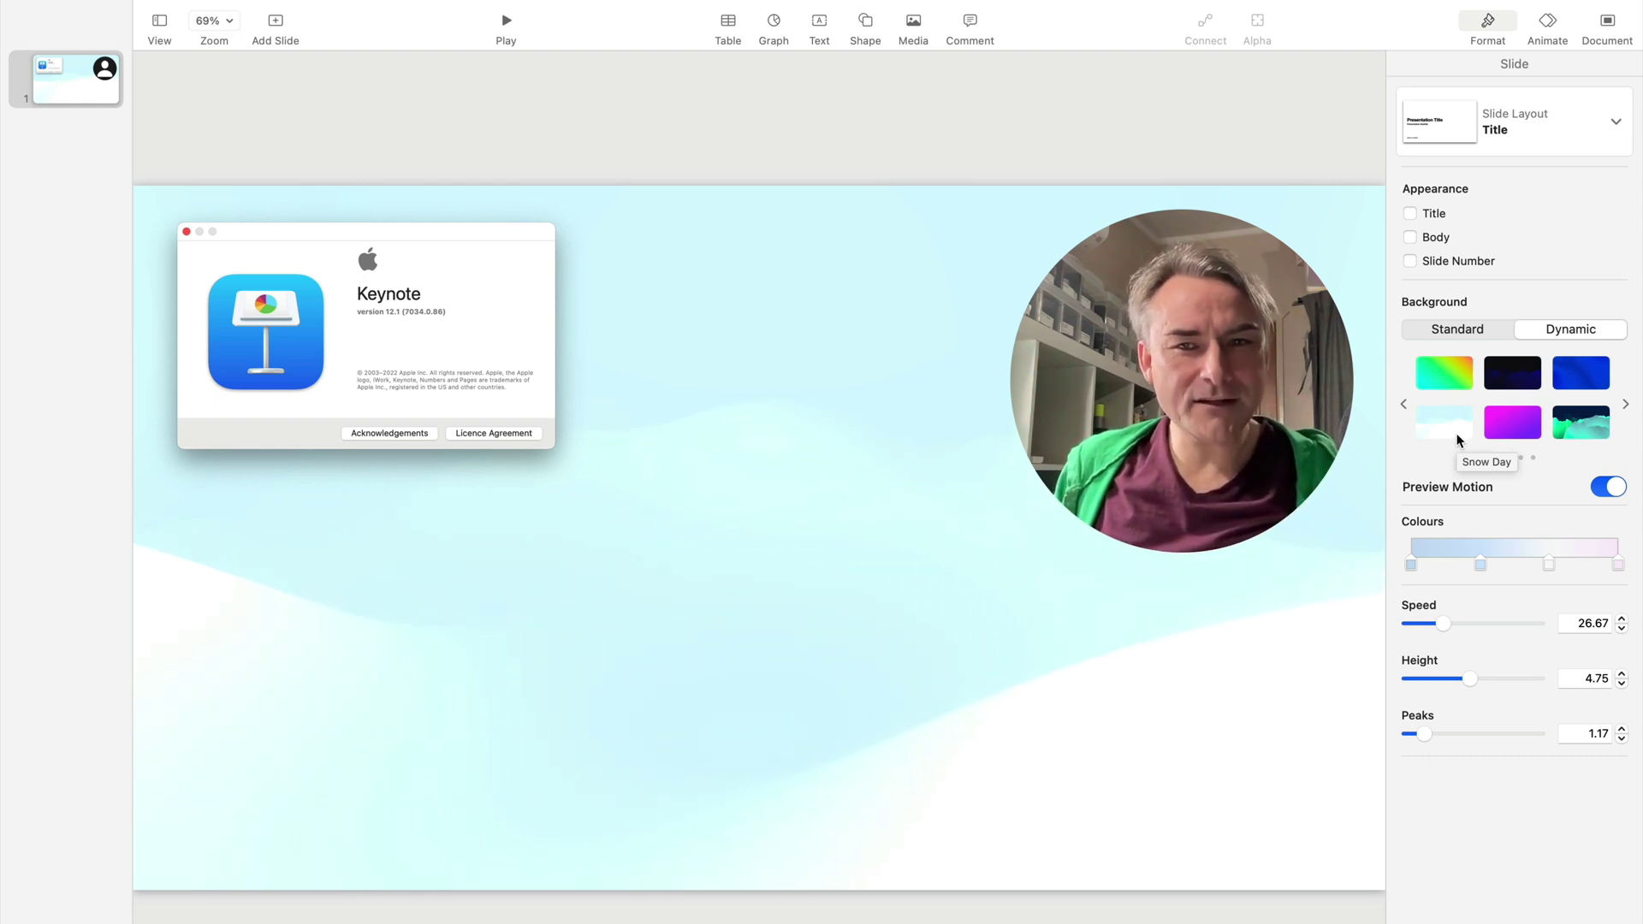
# - Make the Snow Day waves faster and taller, then try purple-magenta and Jade Cliffs backgrounds
pyautogui.click(1450, 626)
pyautogui.moveTo(1499, 684); pyautogui.dragTo(1485, 733)
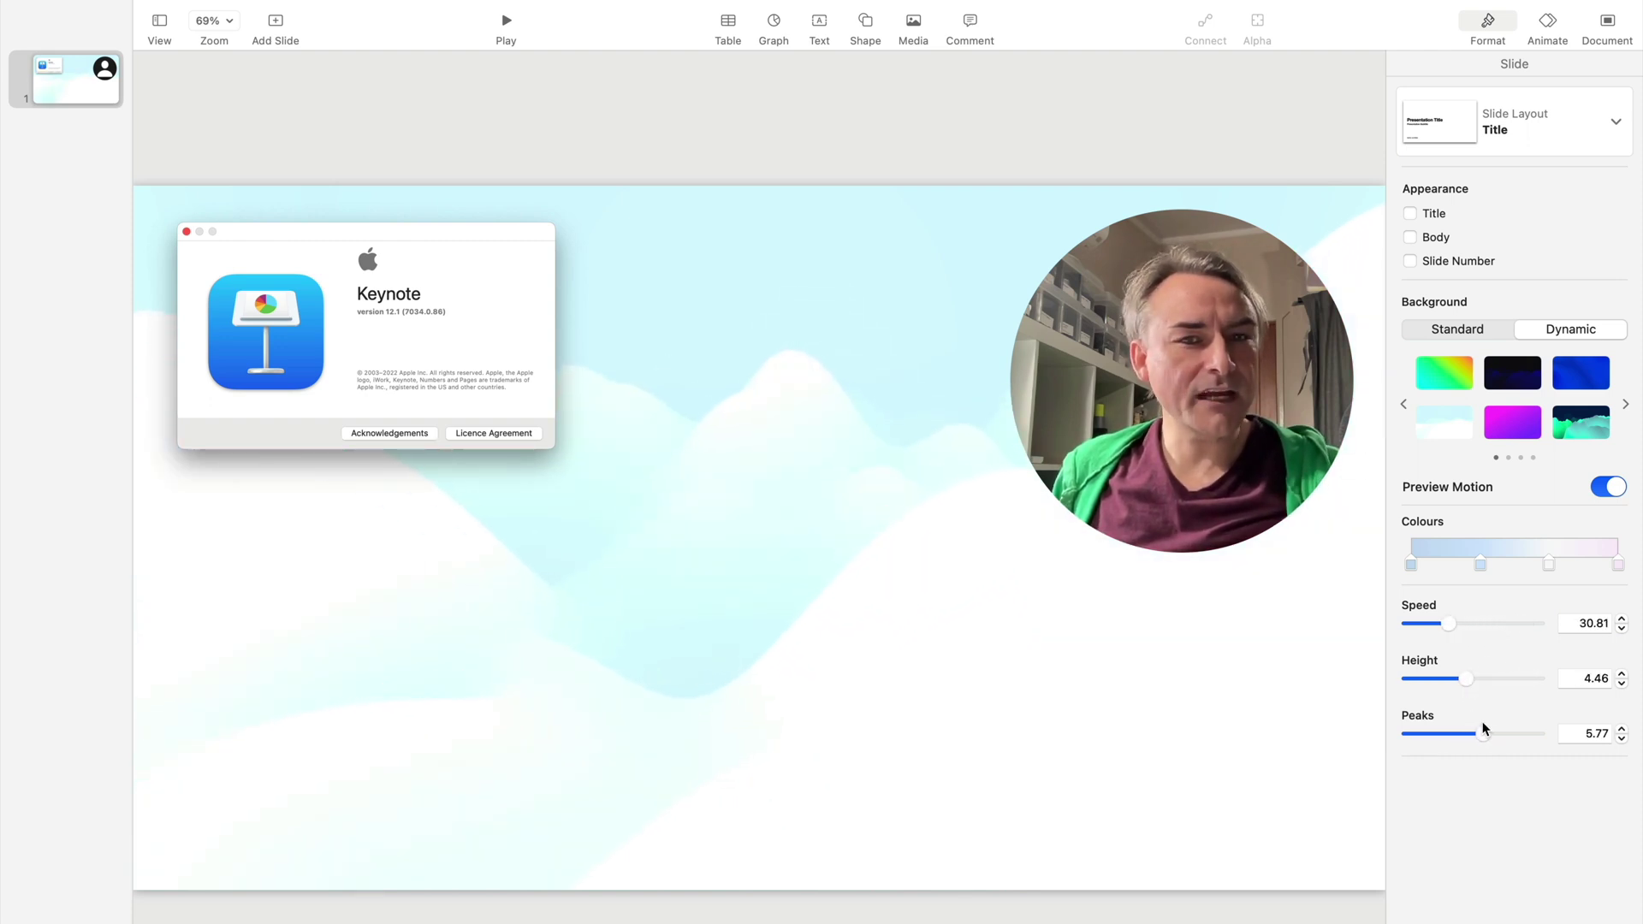
pyautogui.click(1521, 428)
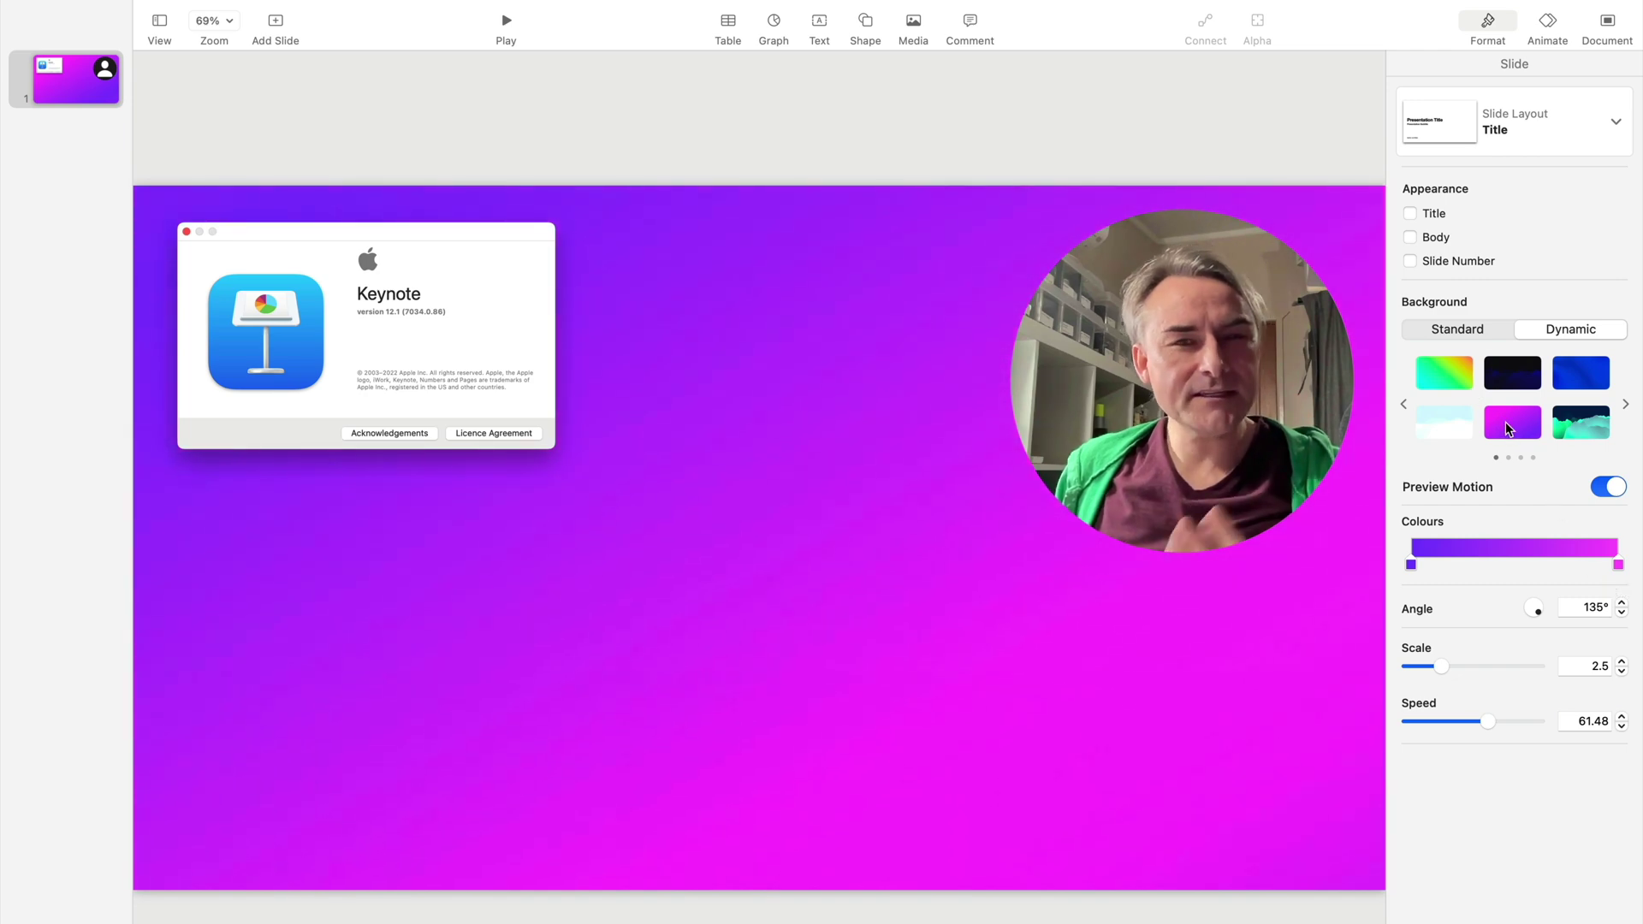
pyautogui.click(1585, 429)
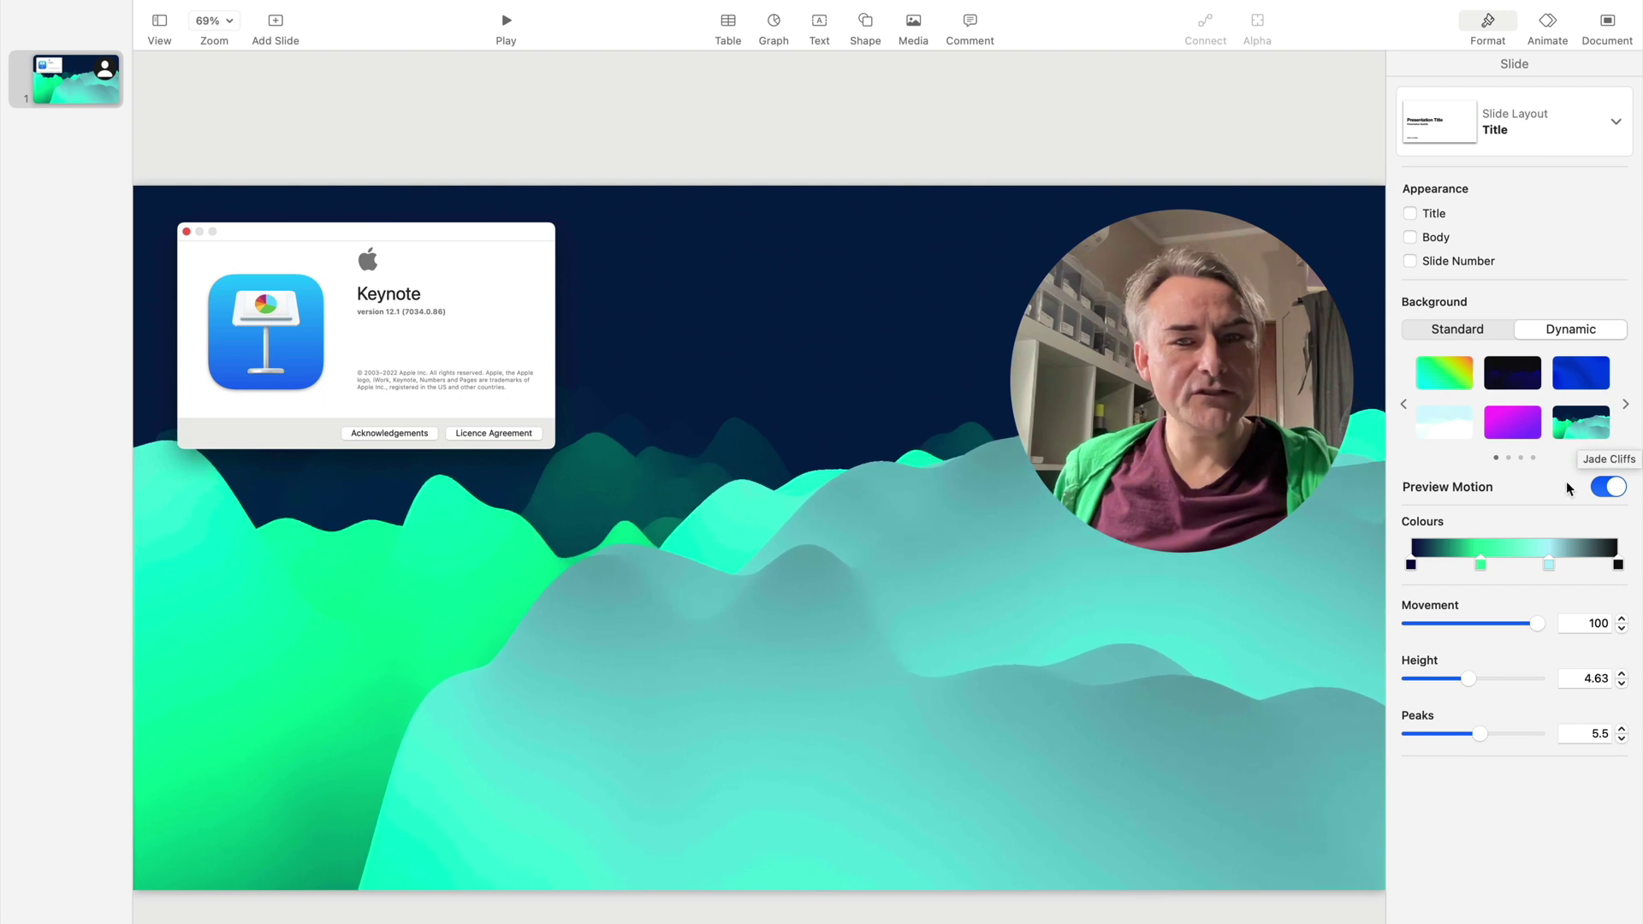
pyautogui.moveTo(1532, 623); pyautogui.dragTo(1430, 632)
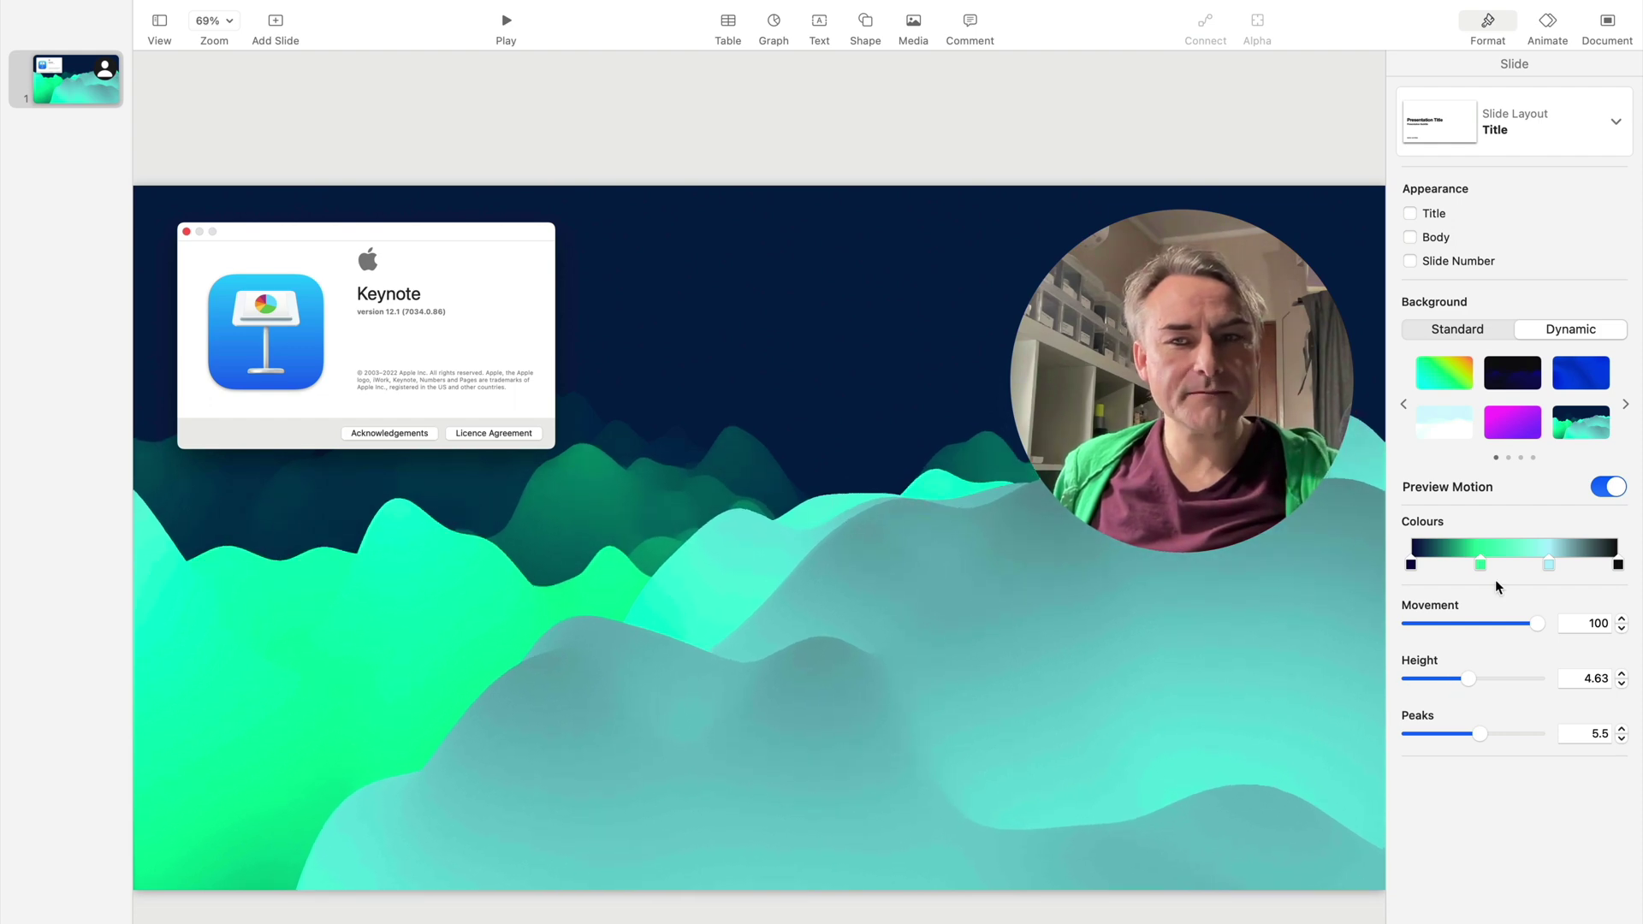
pyautogui.hscroll(2, 1455, 402)
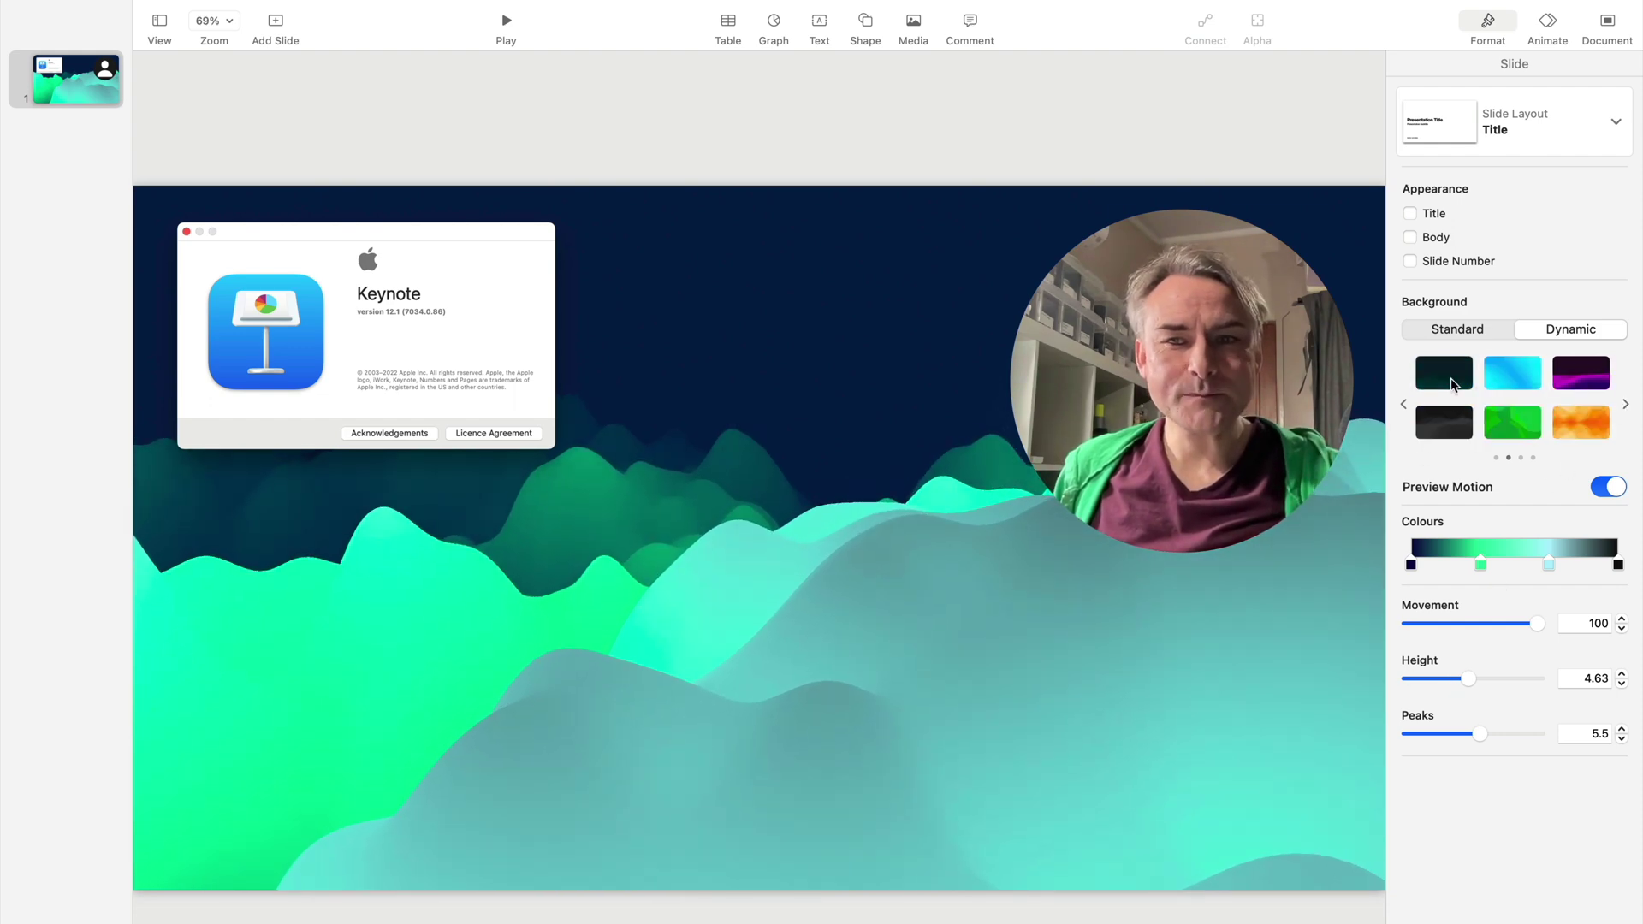
# - Apply the dark teal wave background with faster, higher, broader and softer waves
pyautogui.click(1452, 385)
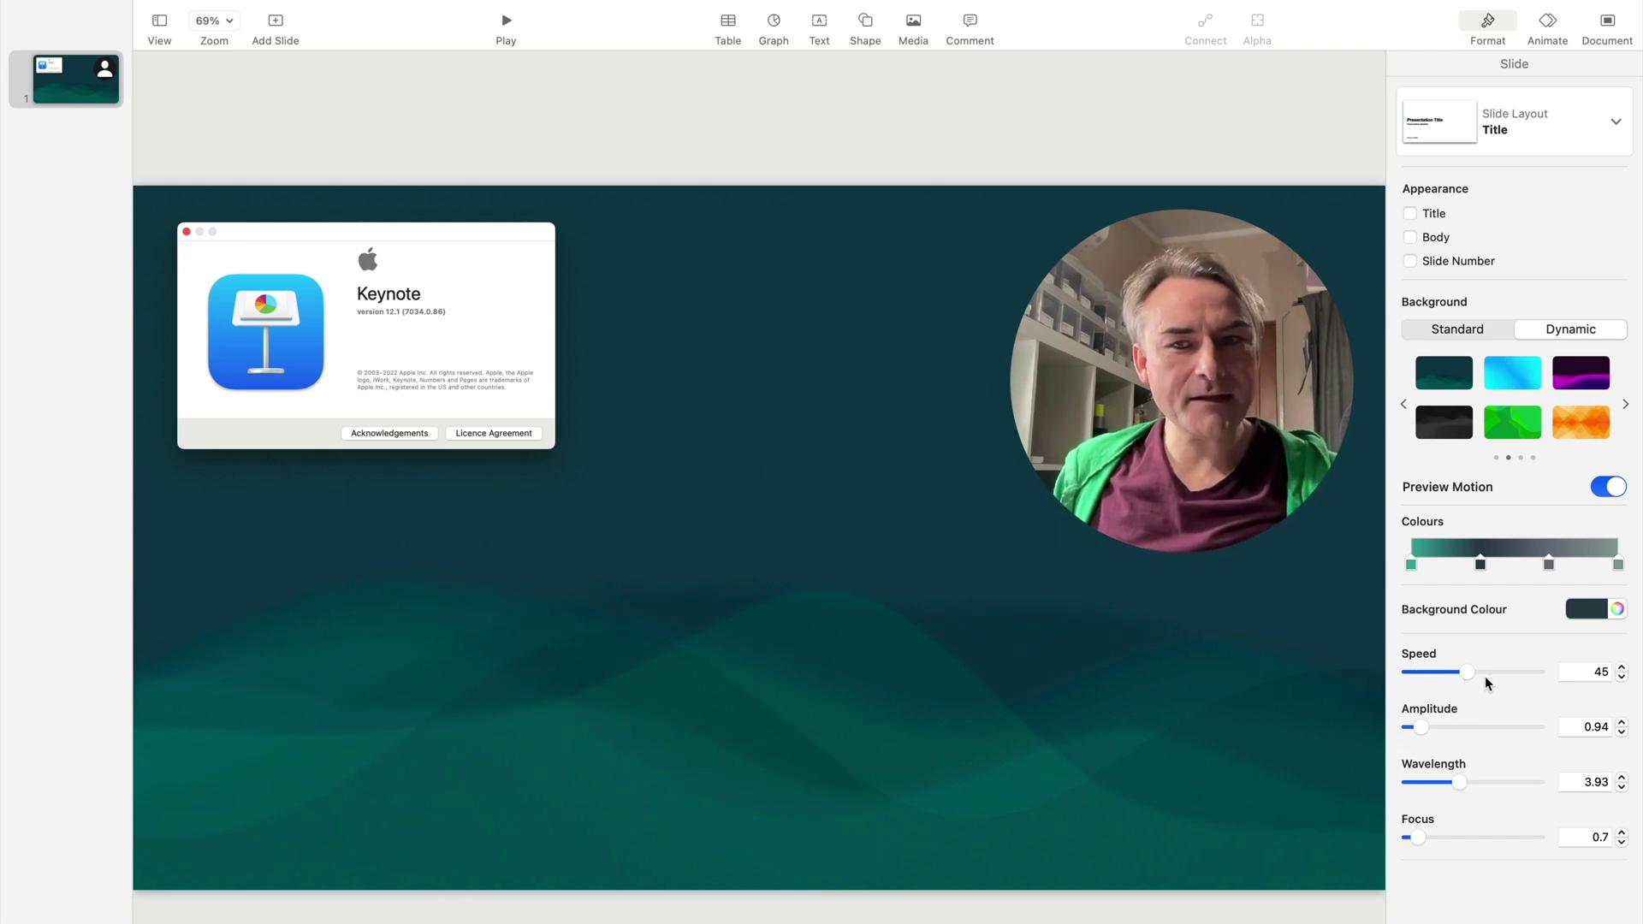
pyautogui.moveTo(1480, 675); pyautogui.dragTo(1532, 674)
pyautogui.moveTo(1475, 728)
pyautogui.mouseDown()
pyautogui.moveTo(1511, 725)
pyautogui.moveTo(1486, 727)
pyautogui.mouseUp()
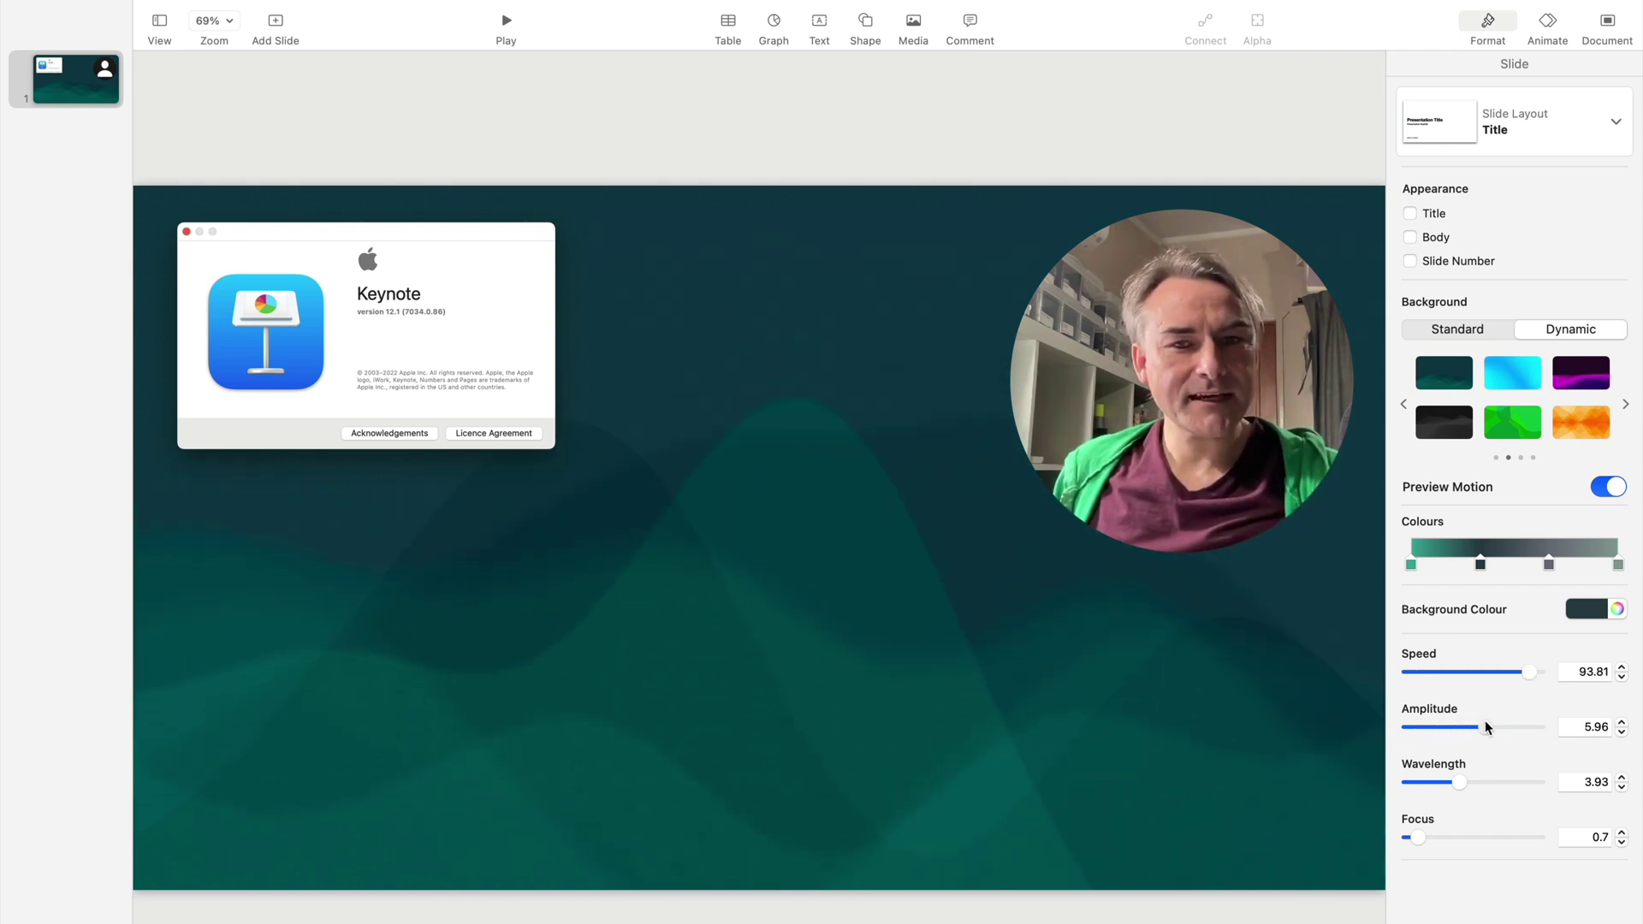
pyautogui.moveTo(1480, 785); pyautogui.dragTo(1515, 778)
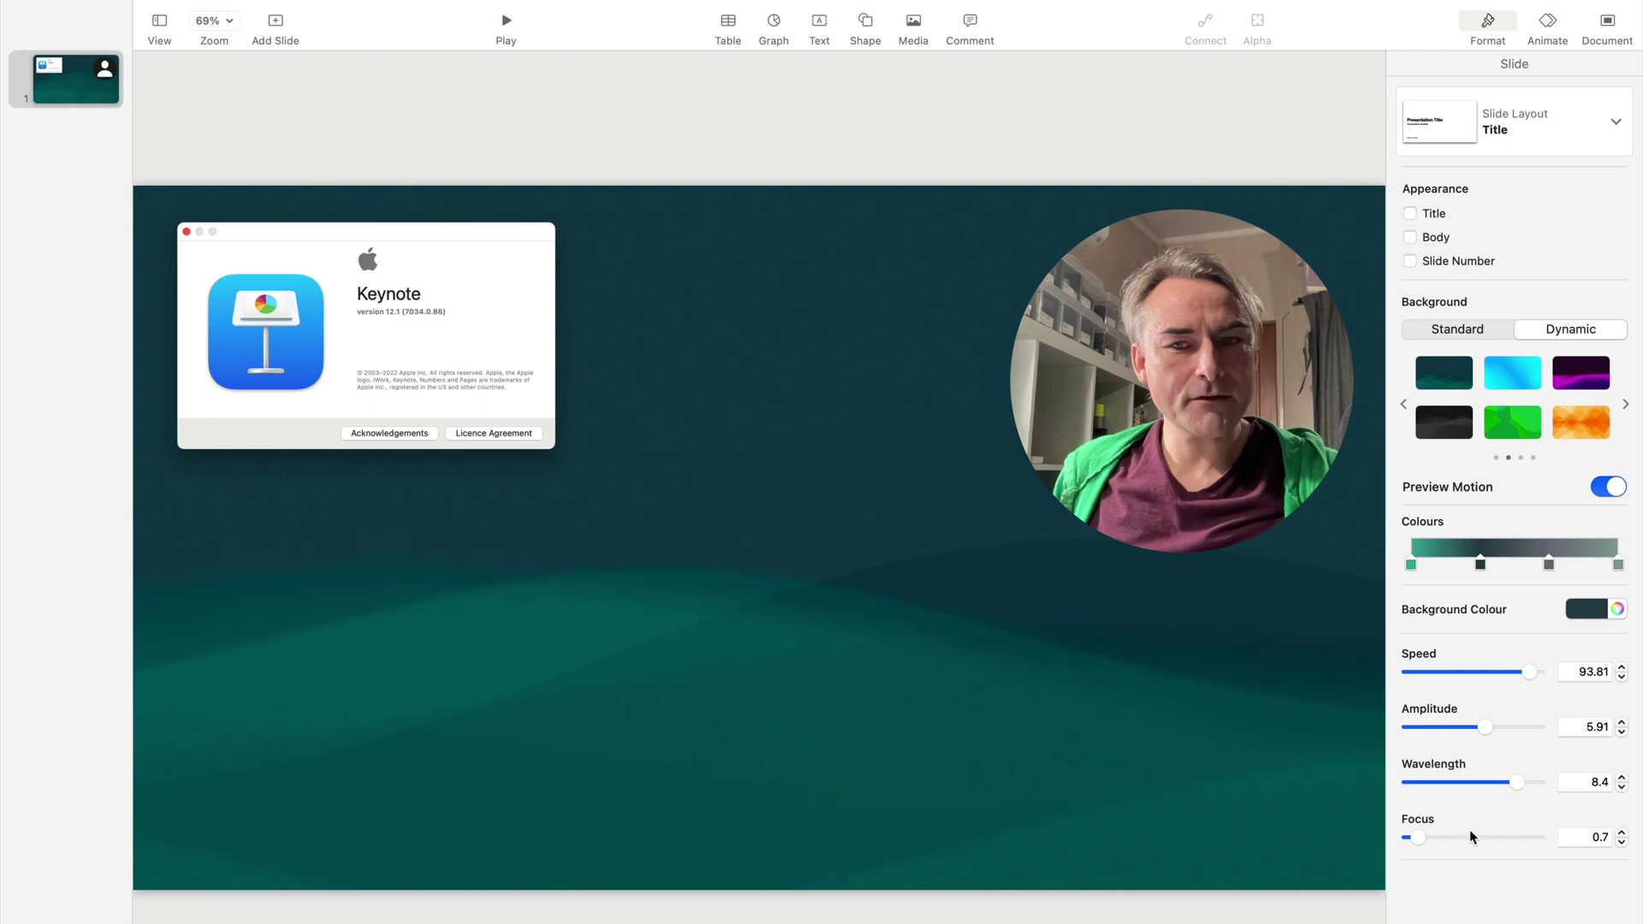
pyautogui.moveTo(1418, 837); pyautogui.dragTo(1441, 841)
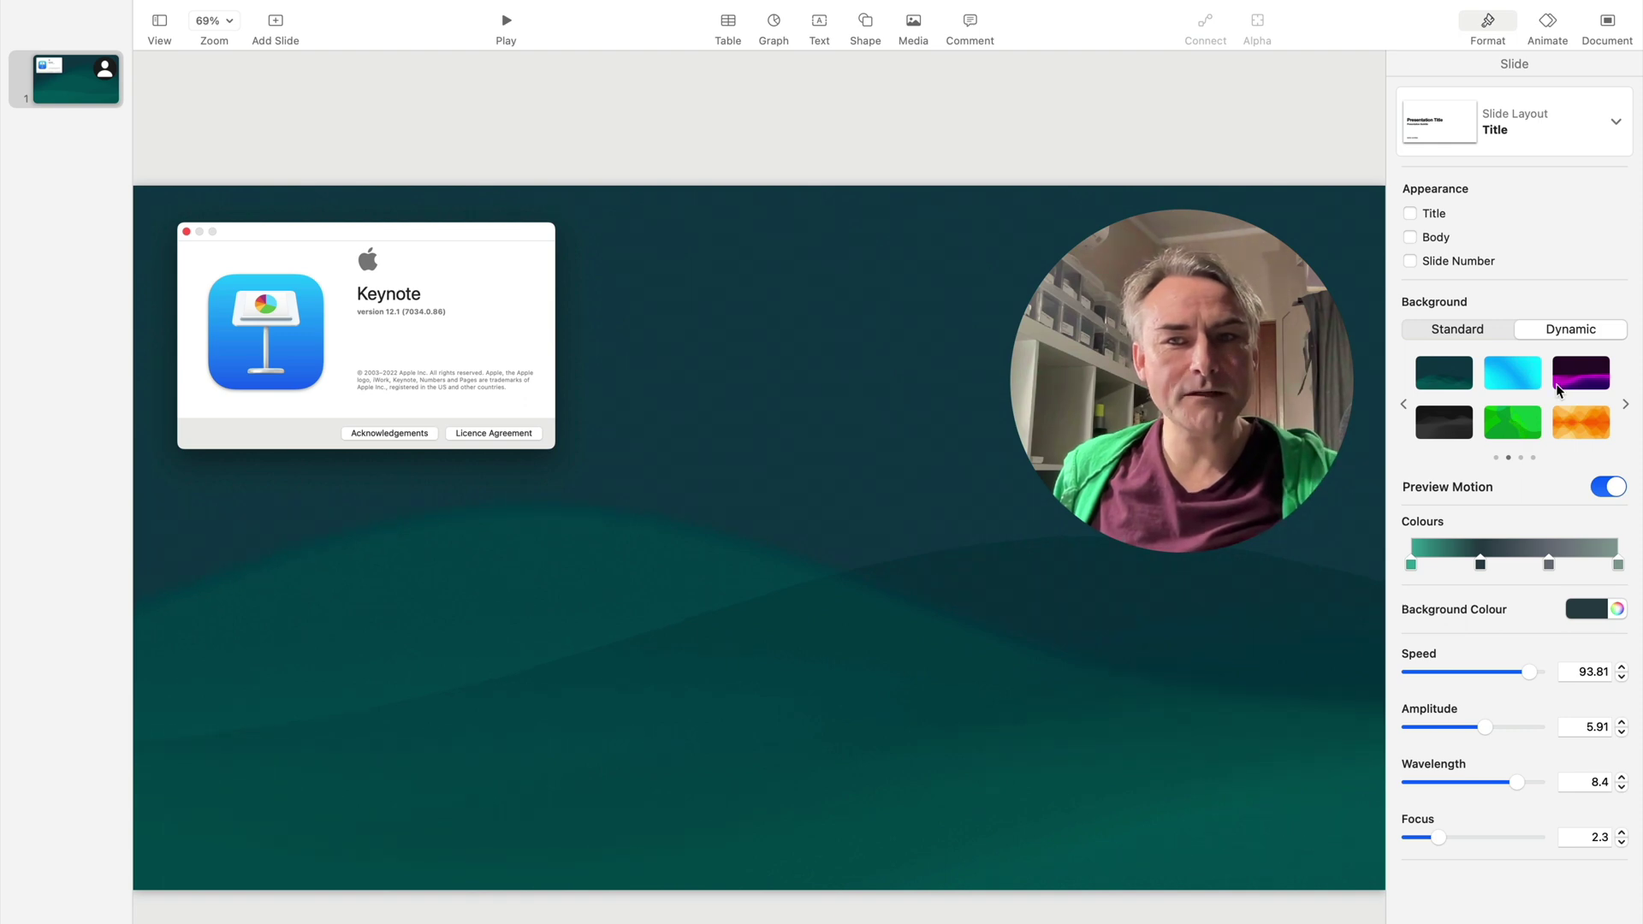
# - Apply the bright cyan background at speed 67.8, complexity 7, frequency 6.78, last stop yellow
pyautogui.click(1520, 368)
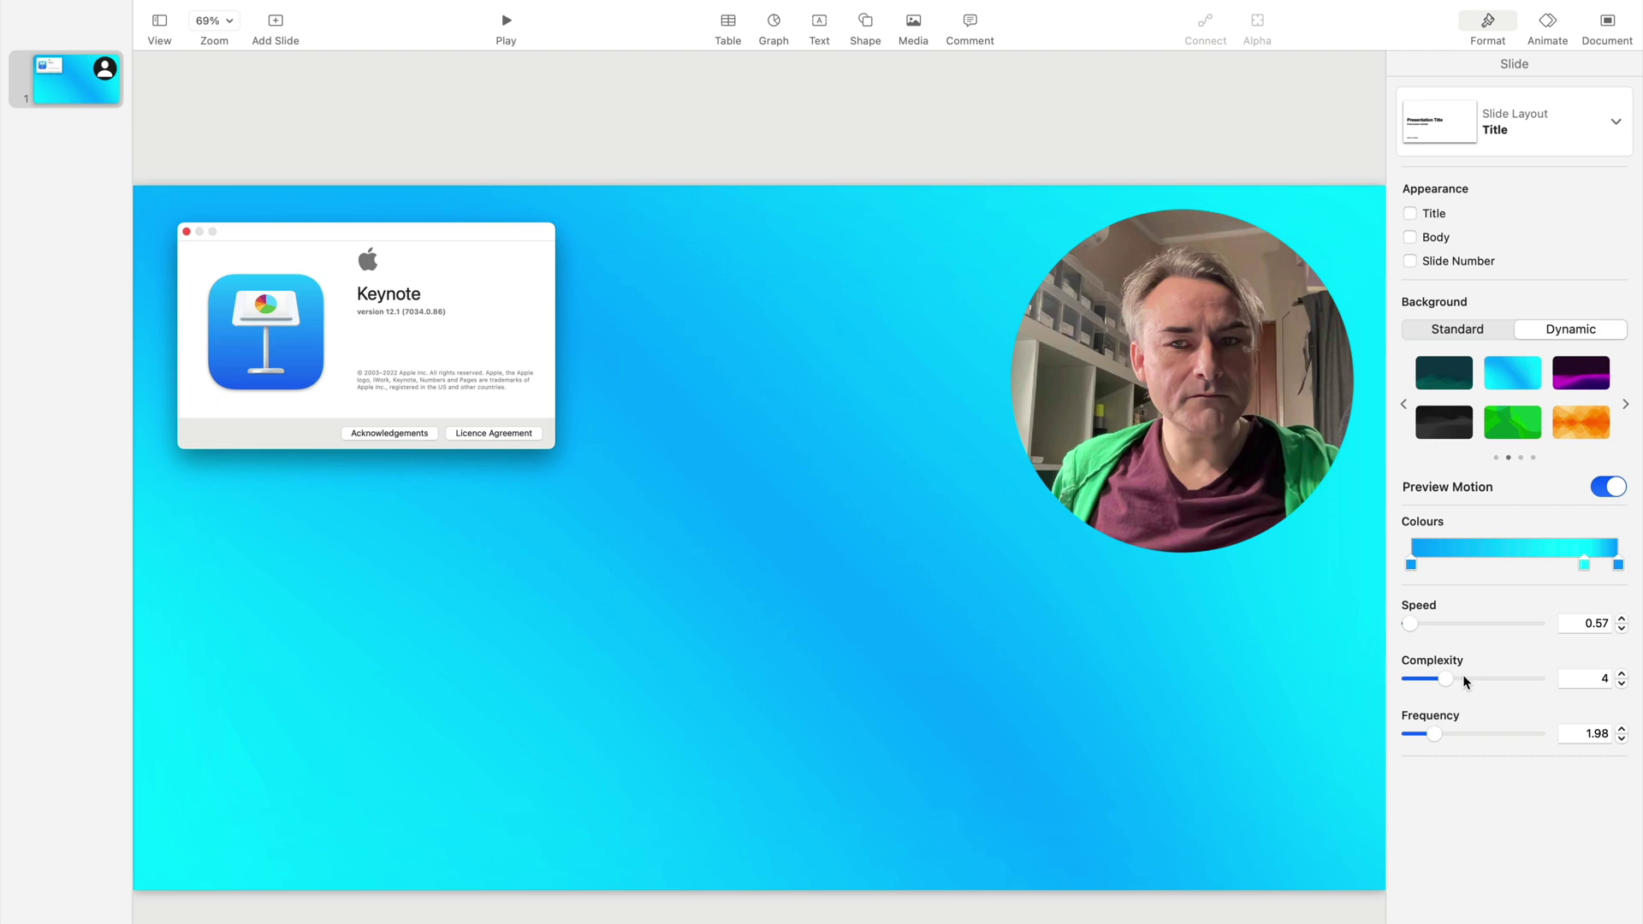
pyautogui.moveTo(1446, 678); pyautogui.dragTo(1519, 678)
pyautogui.moveTo(1410, 623); pyautogui.dragTo(1487, 629)
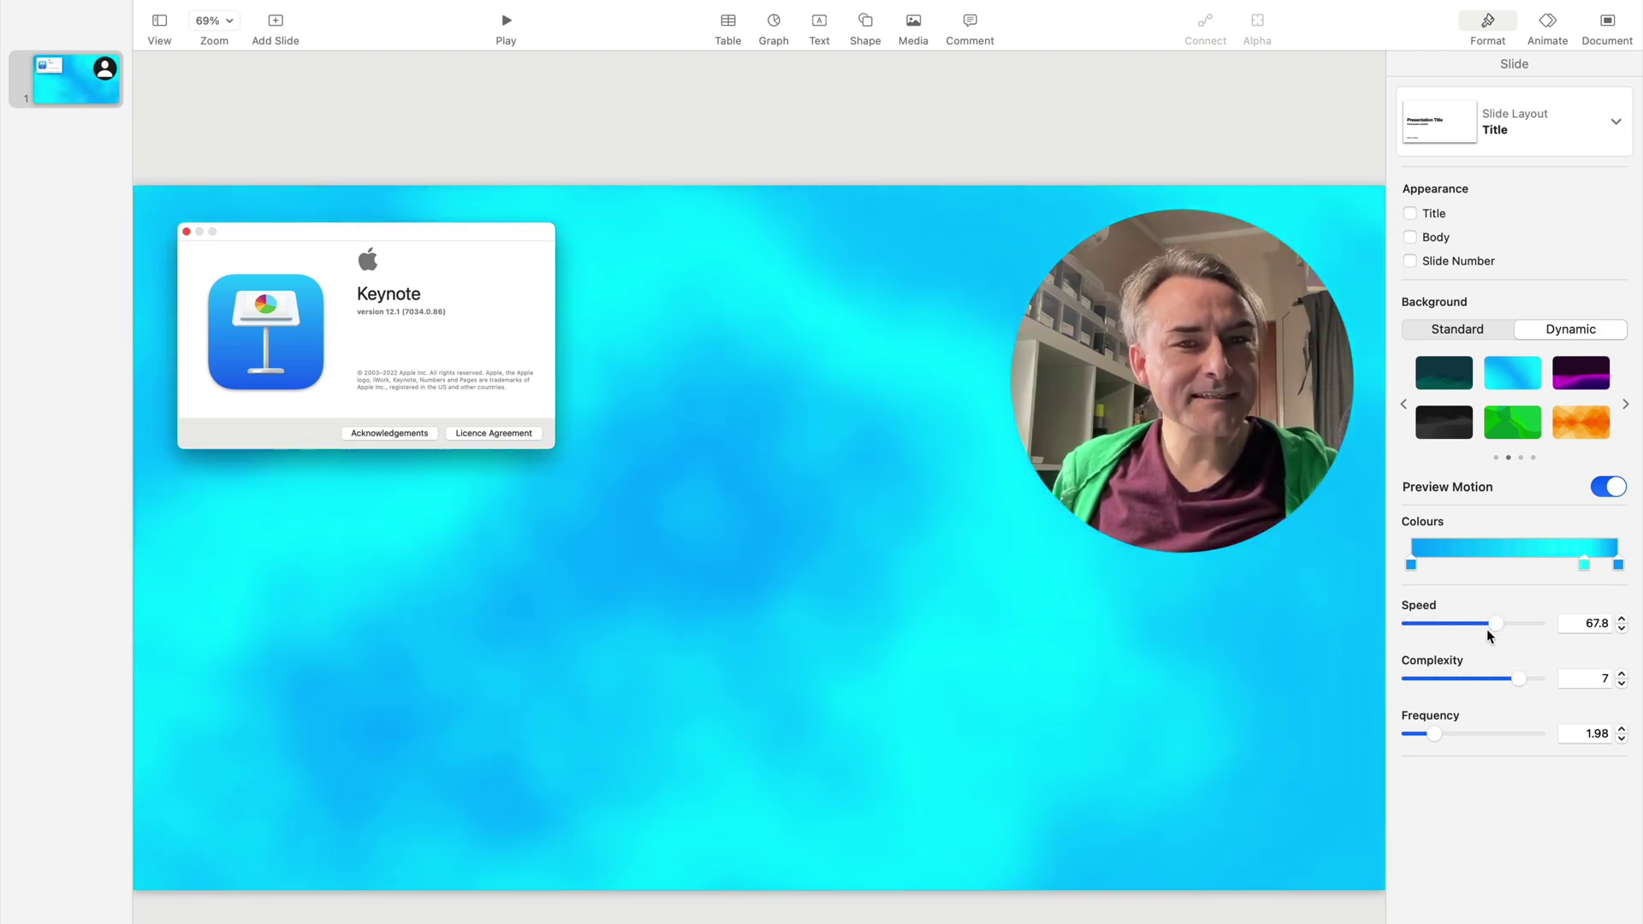
pyautogui.moveTo(1433, 733); pyautogui.dragTo(1496, 738)
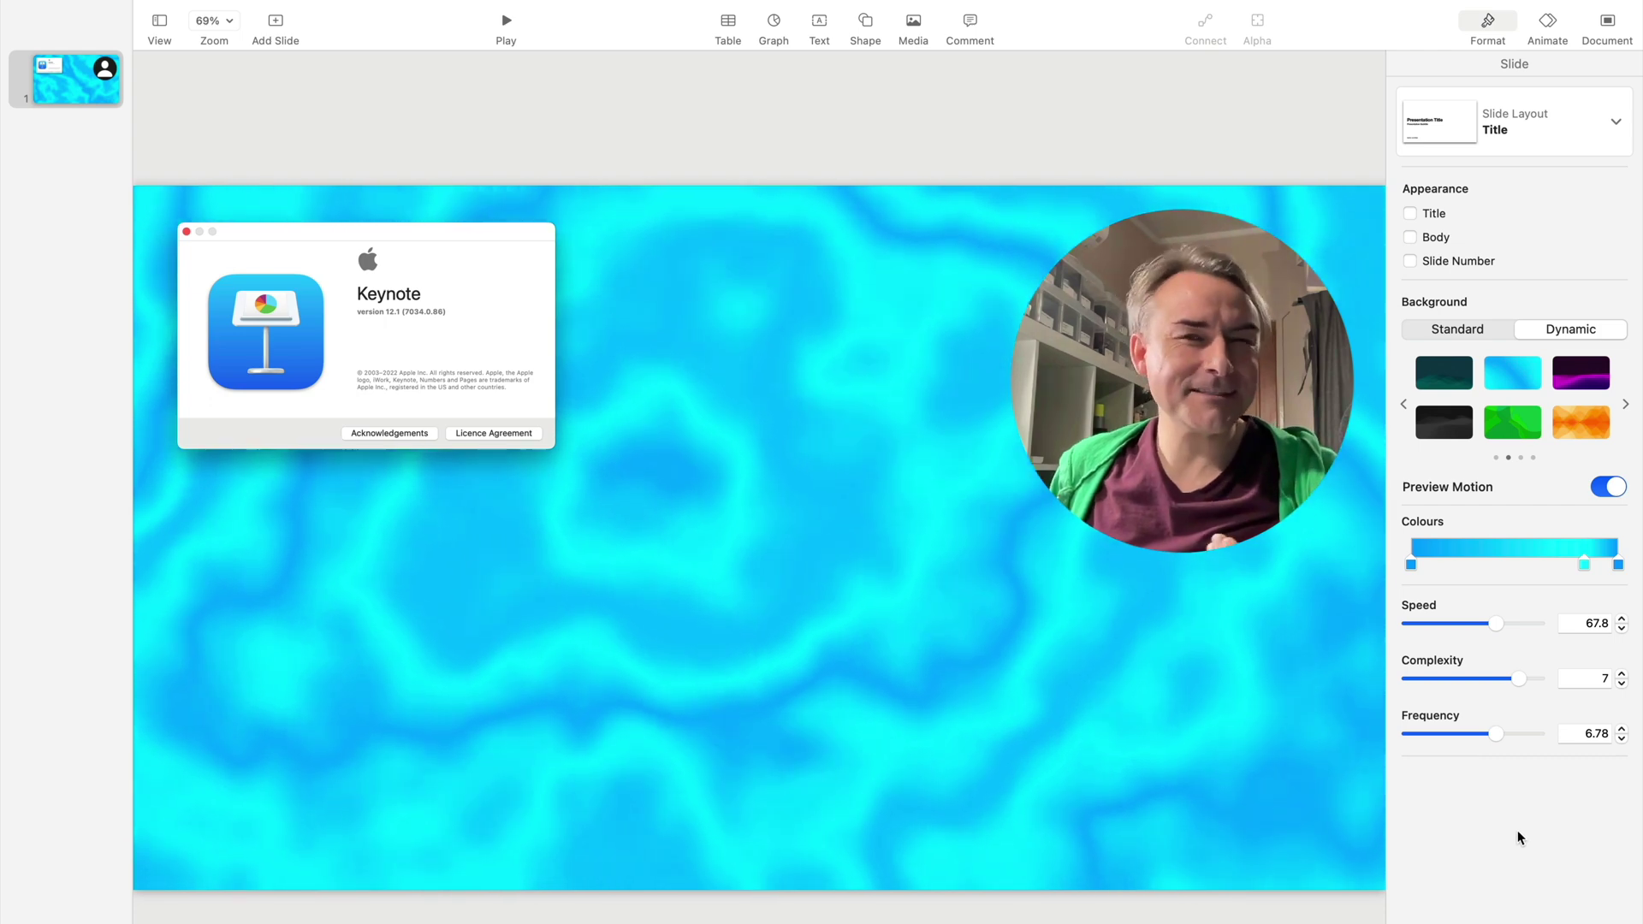
pyautogui.click(1584, 564)
pyautogui.click(1310, 568)
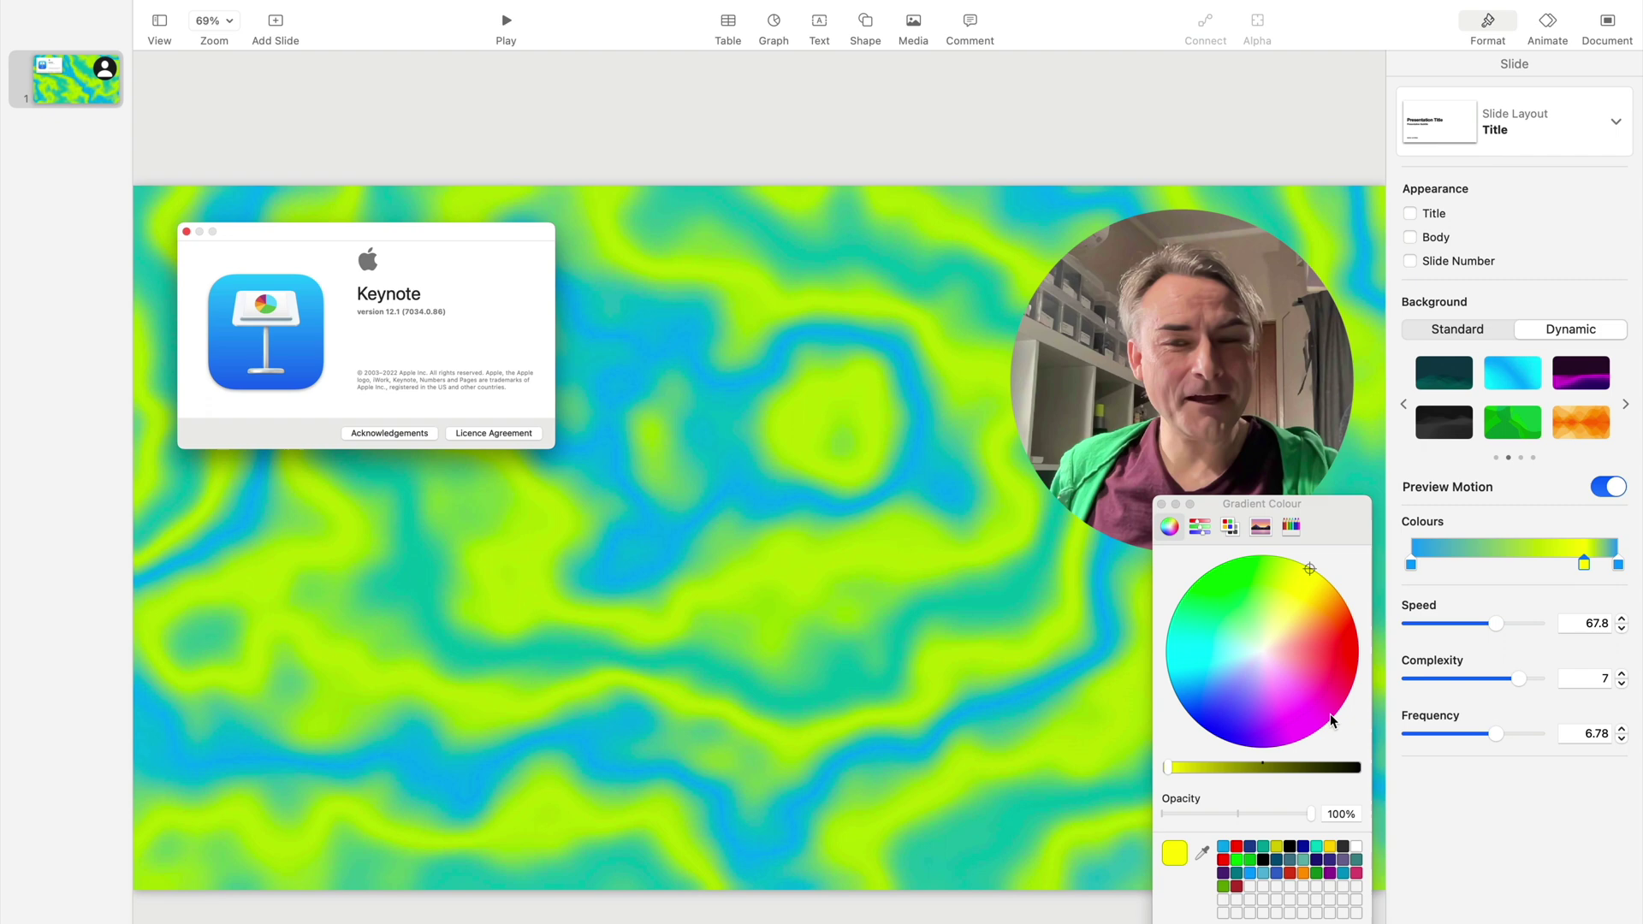
# - Apply the purple and magenta wave background with faster motion and taller peaks
pyautogui.click(1581, 372)
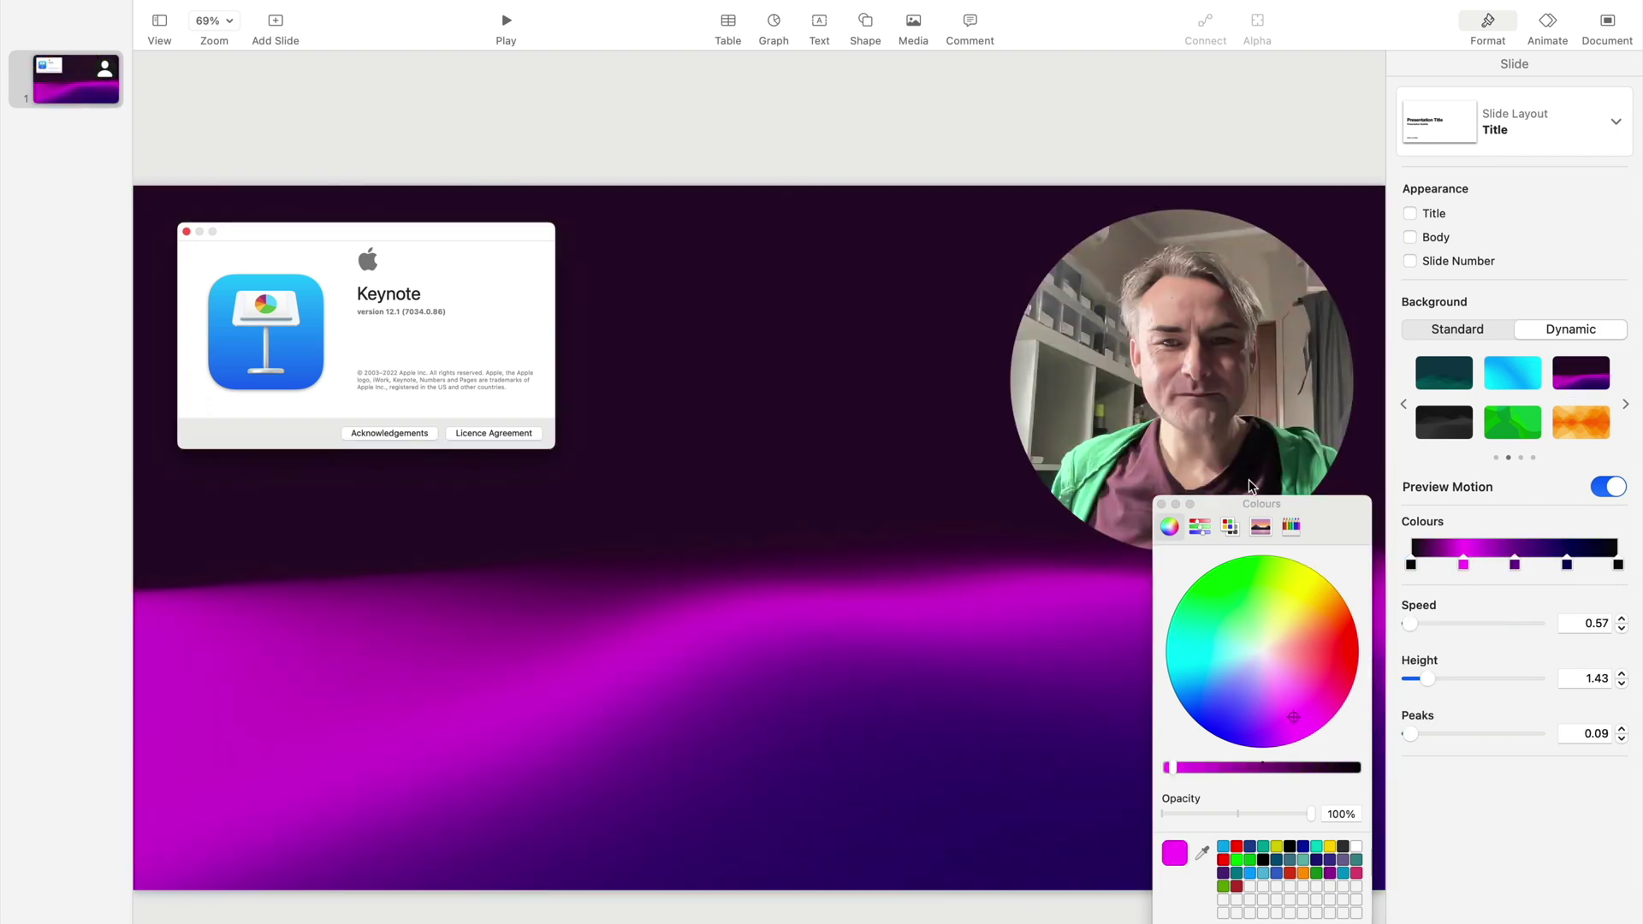
pyautogui.click(1162, 505)
pyautogui.moveTo(1410, 623); pyautogui.dragTo(1459, 624)
pyautogui.moveTo(1503, 680); pyautogui.dragTo(1518, 679)
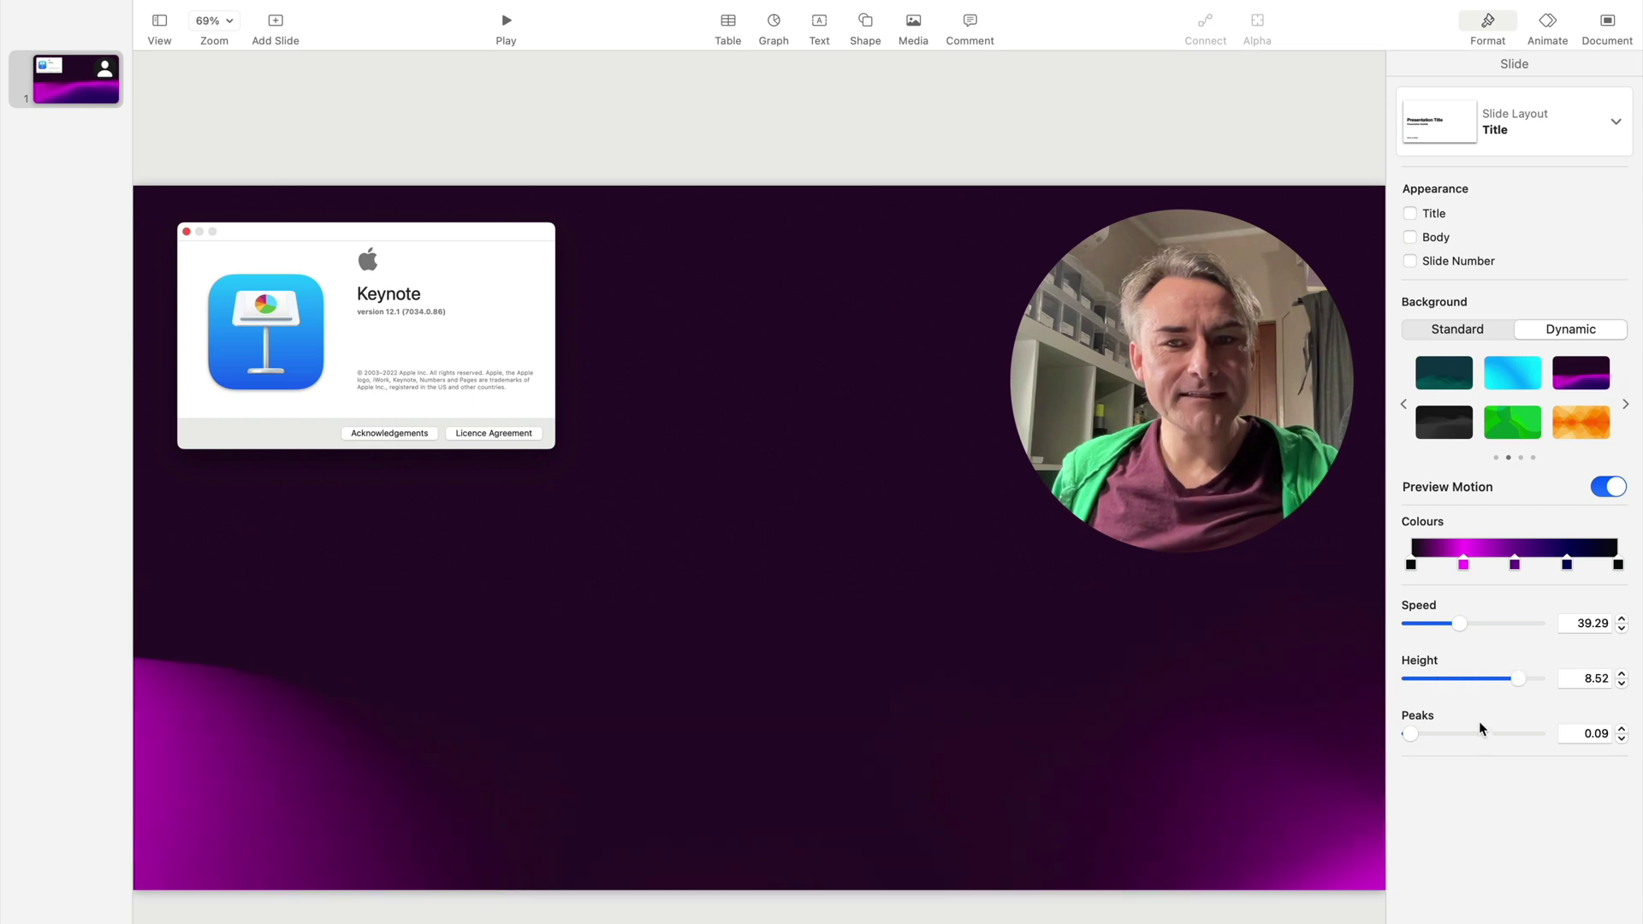
pyautogui.moveTo(1481, 734); pyautogui.dragTo(1498, 734)
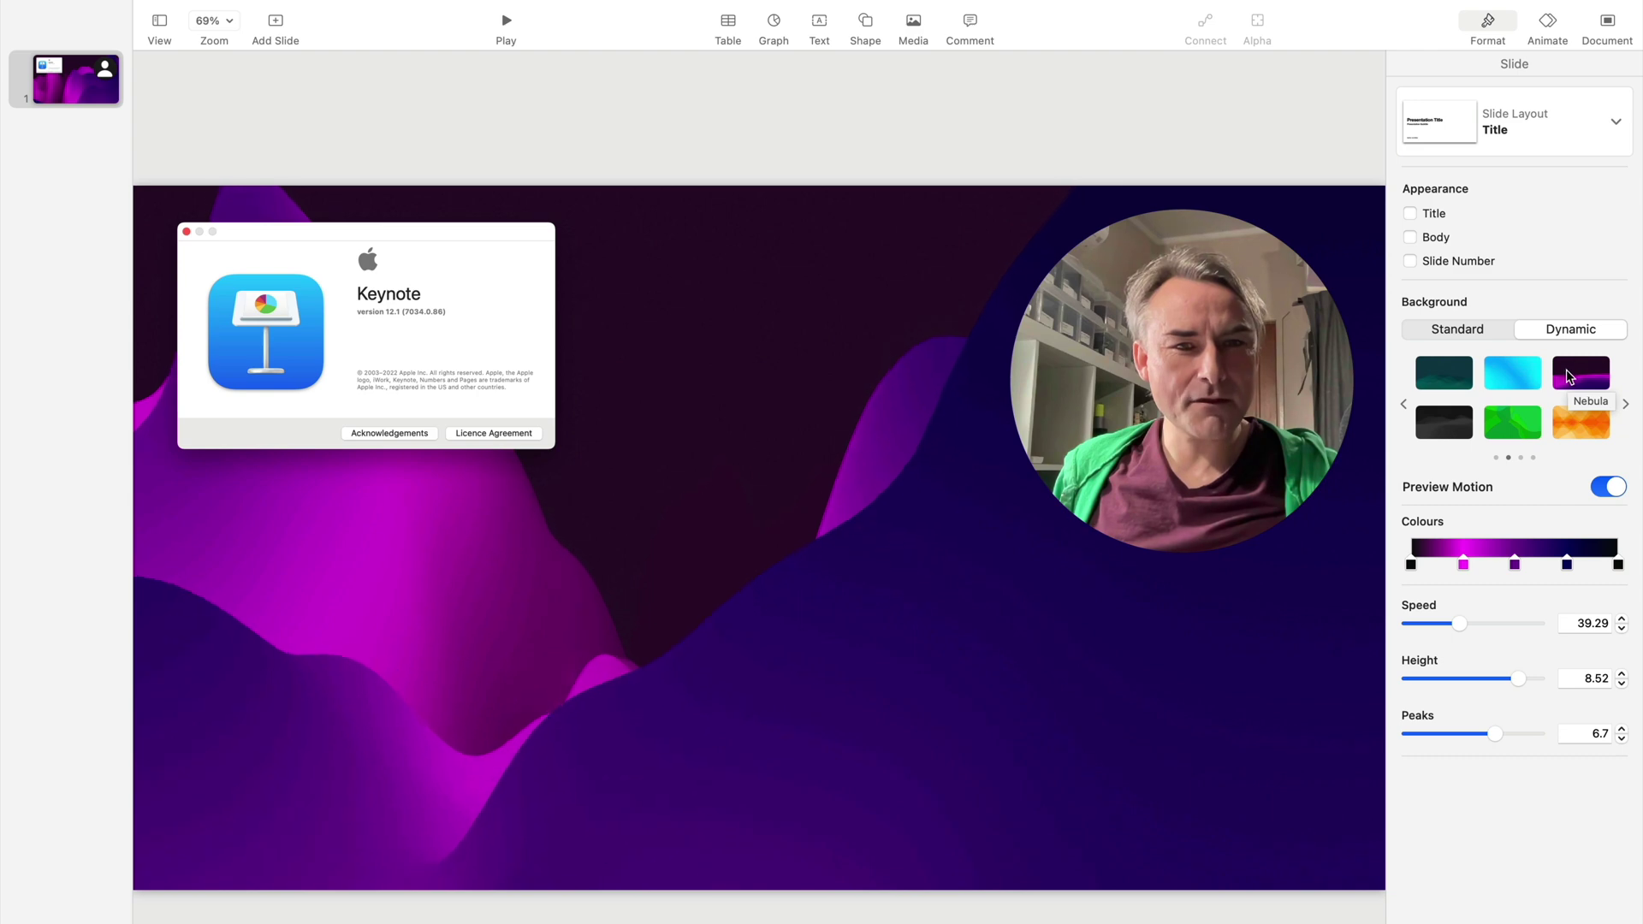
# - Try Black Smoke, then Lime Juice with more complexity, pattern 0 and speed 0
pyautogui.click(1436, 425)
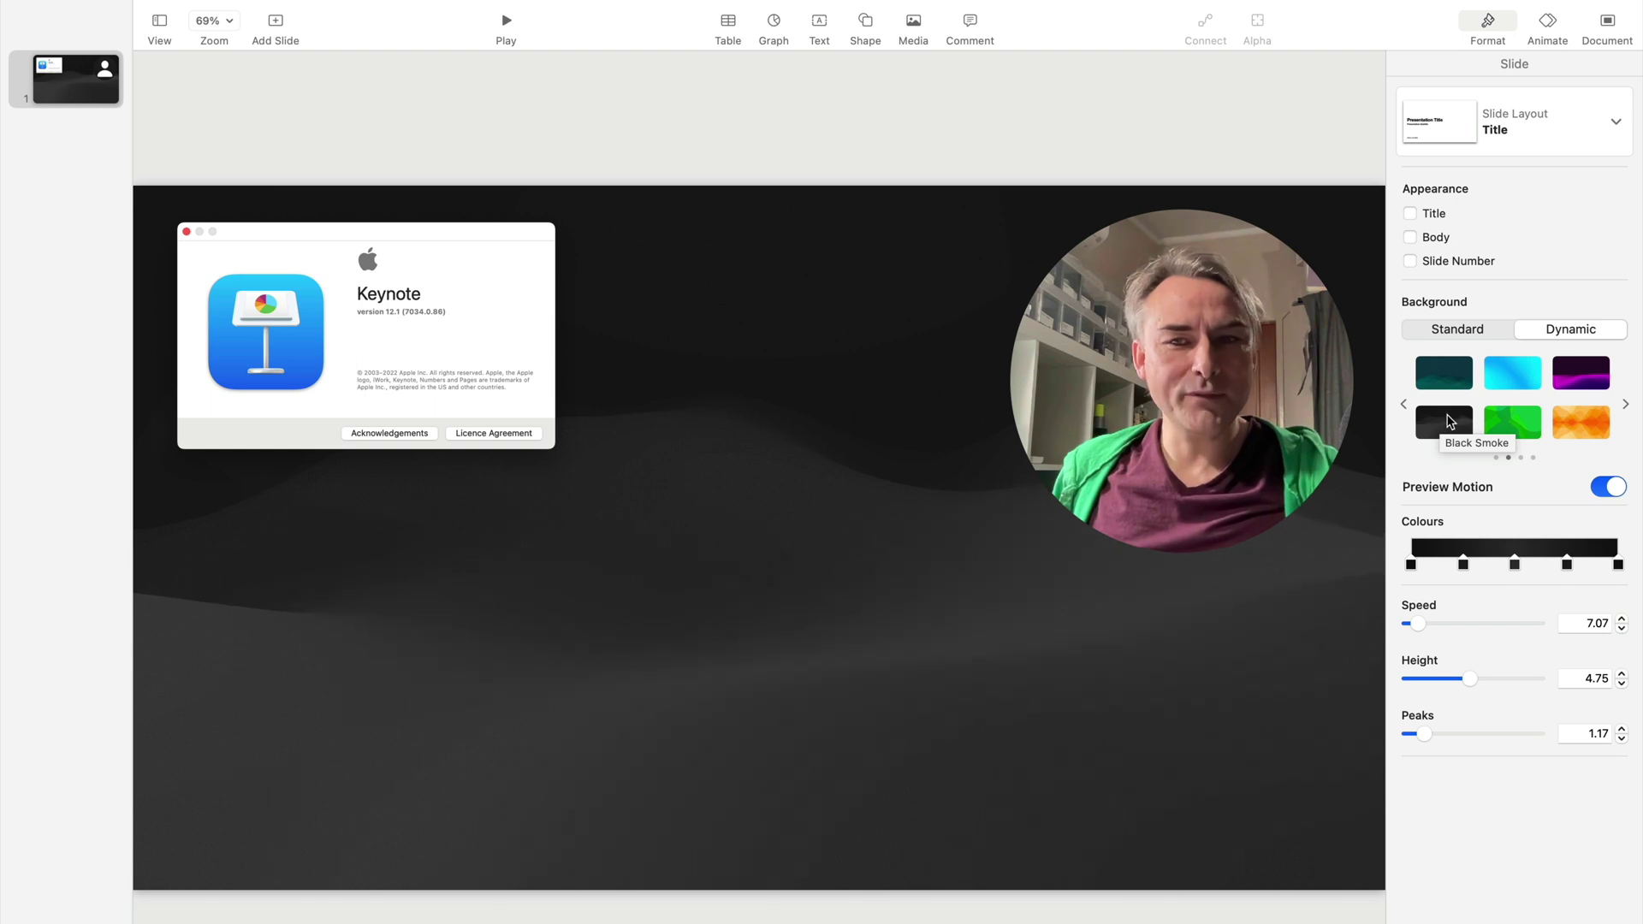
pyautogui.click(1506, 421)
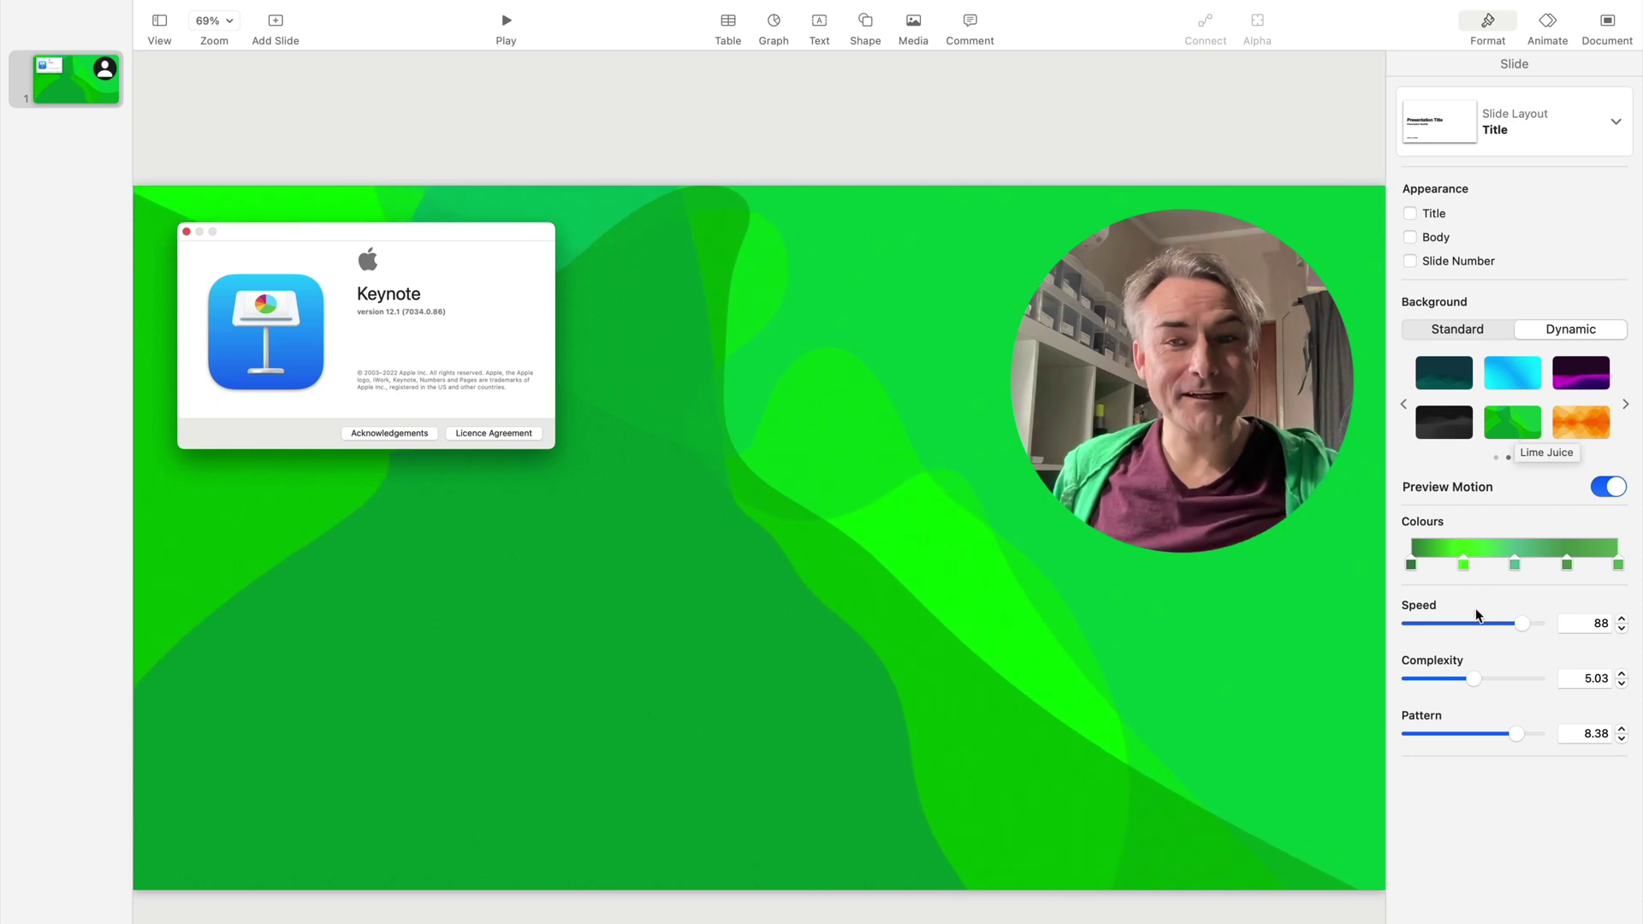
pyautogui.moveTo(1466, 677); pyautogui.dragTo(1509, 677)
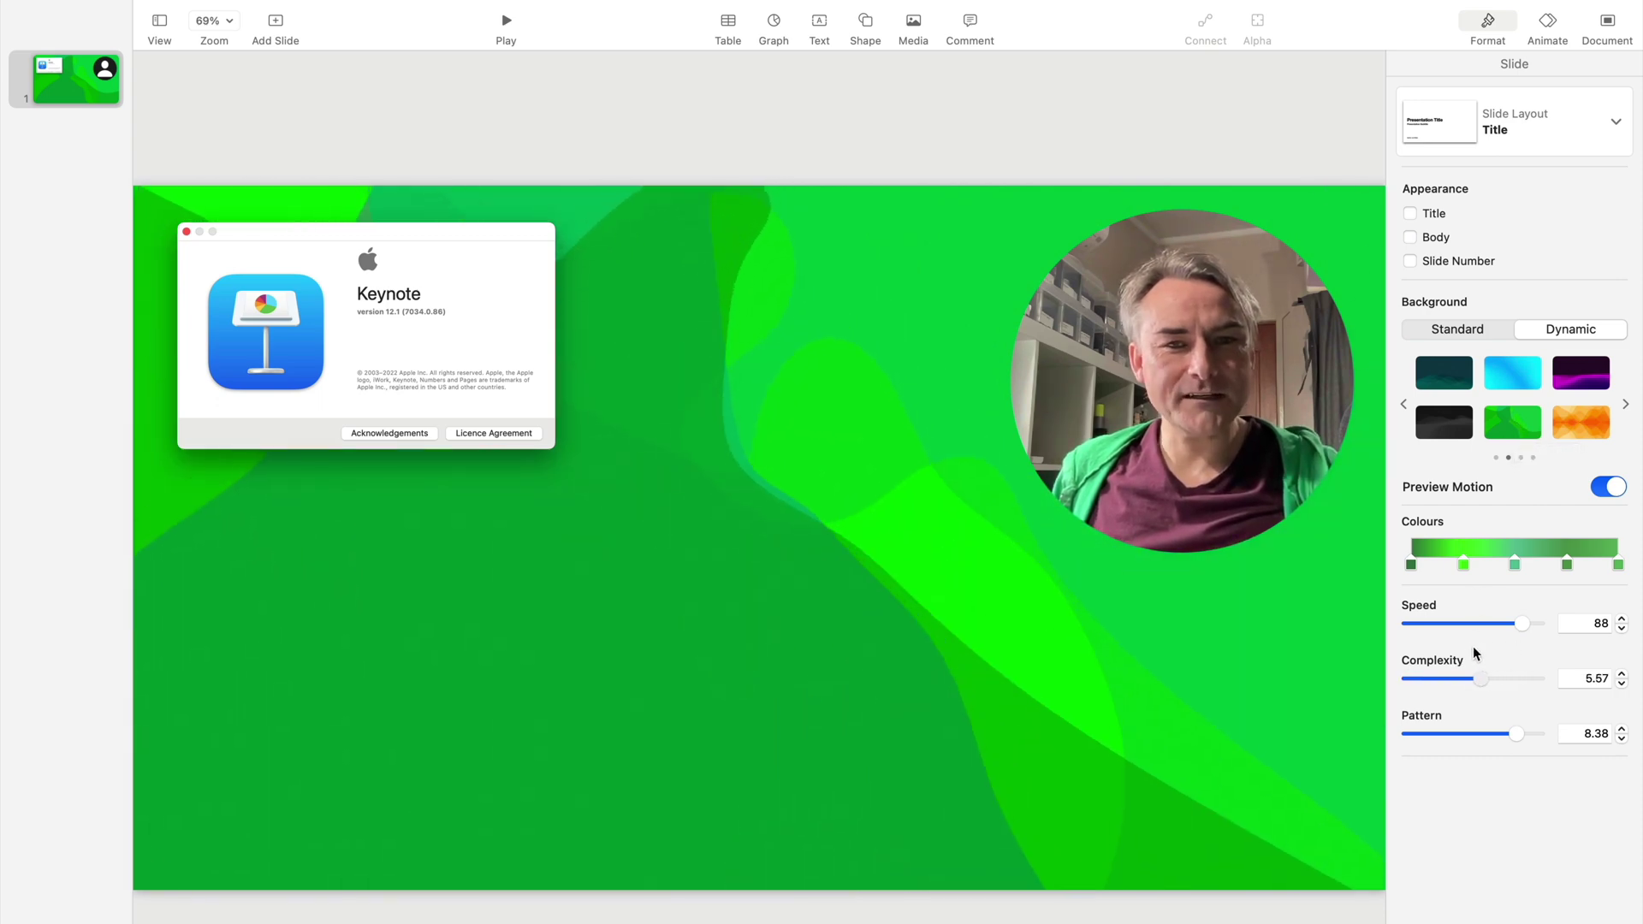
pyautogui.moveTo(1498, 734); pyautogui.dragTo(1408, 736)
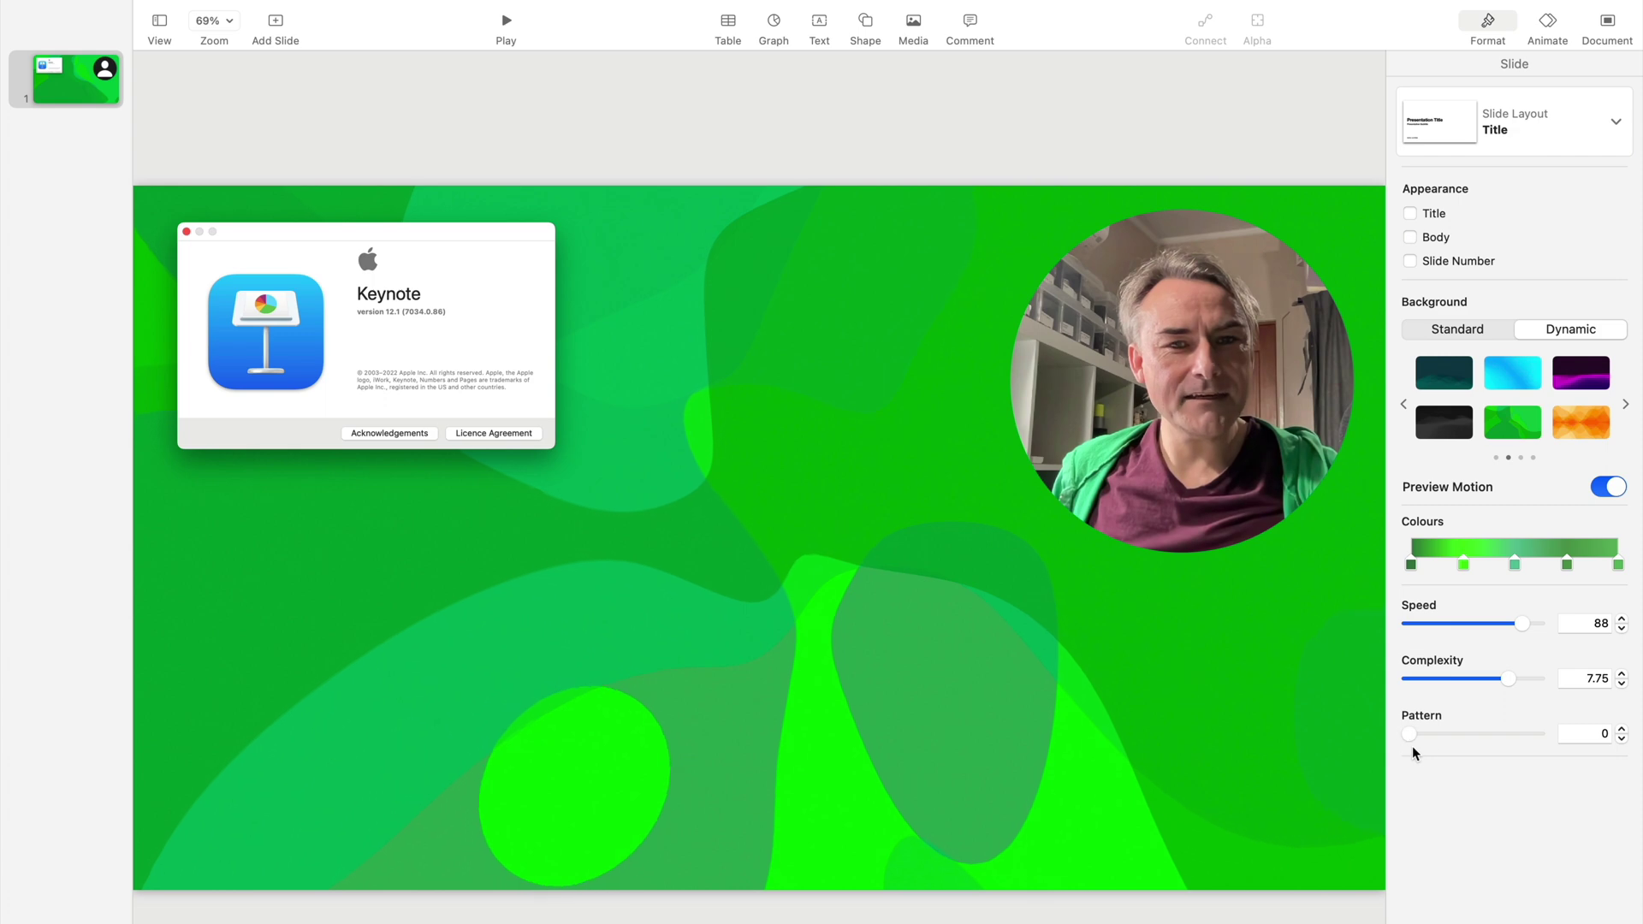
pyautogui.moveTo(1491, 625); pyautogui.dragTo(1417, 634)
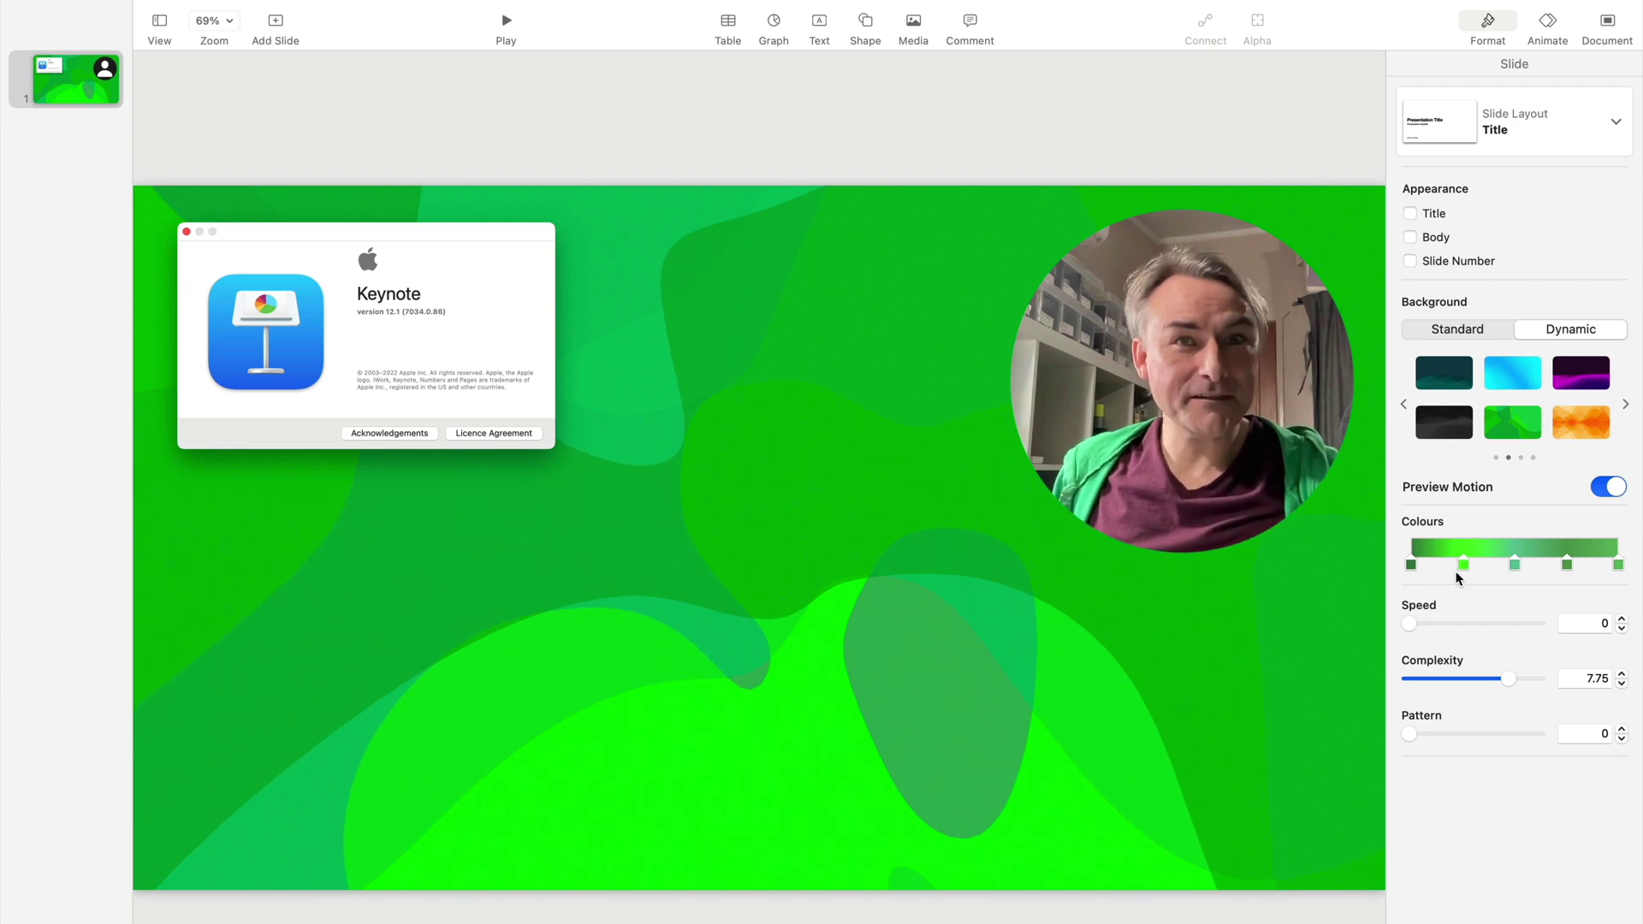
# - Apply the Solar Flare background with wavelength shortened to 2.55
pyautogui.click(1588, 423)
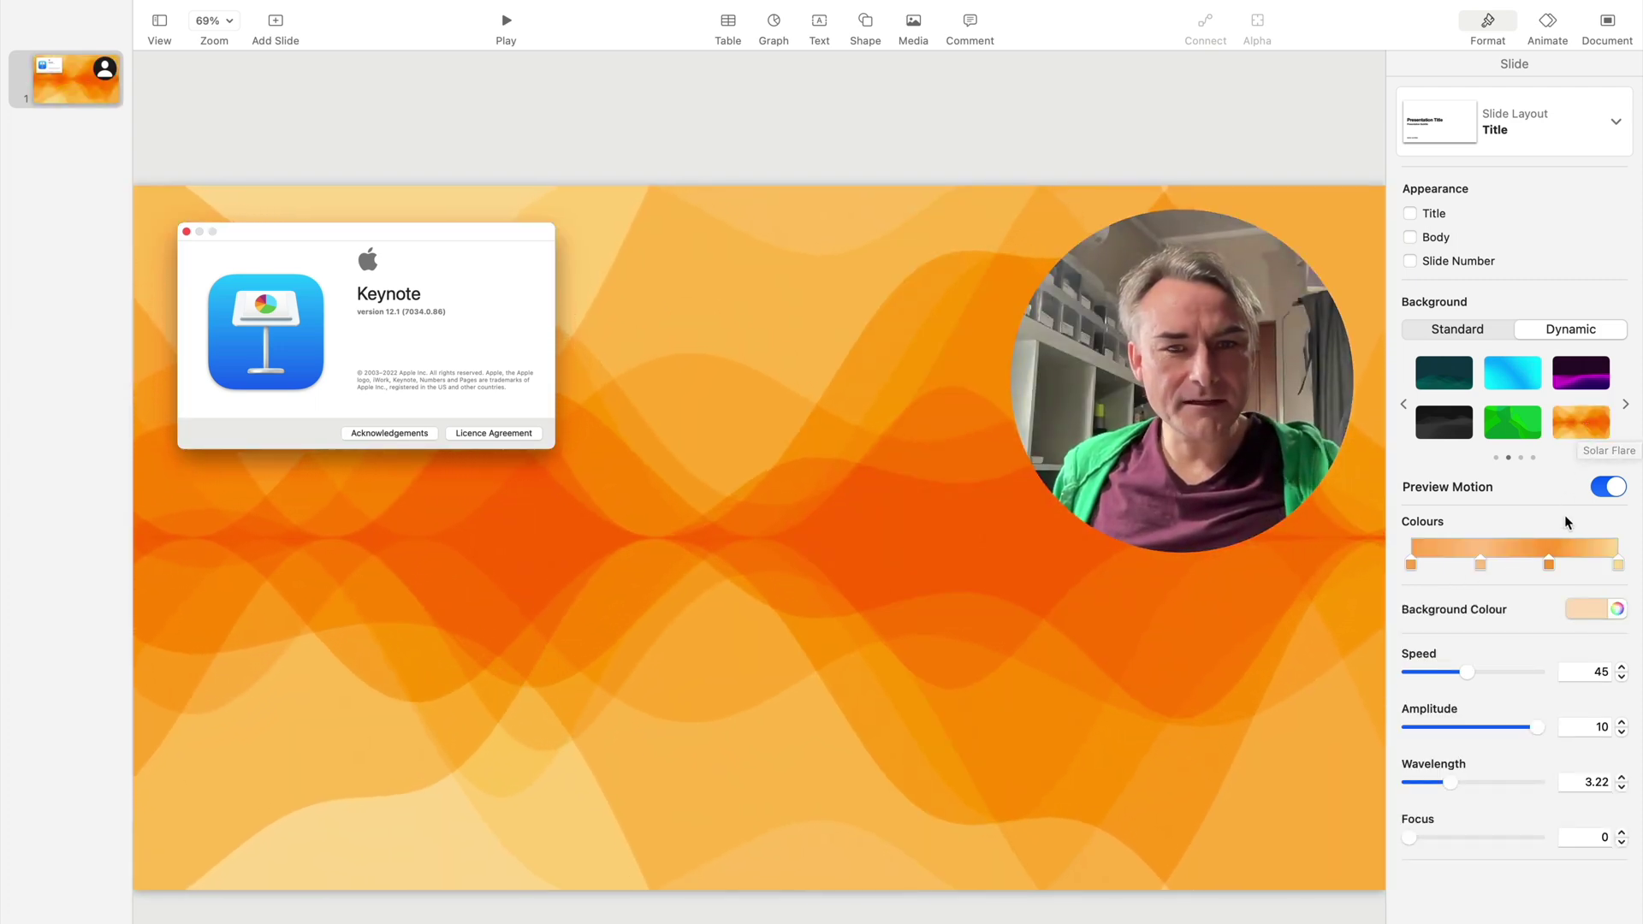
pyautogui.moveTo(1461, 785)
pyautogui.mouseDown()
pyautogui.moveTo(1511, 783)
pyautogui.moveTo(1443, 783)
pyautogui.mouseUp()
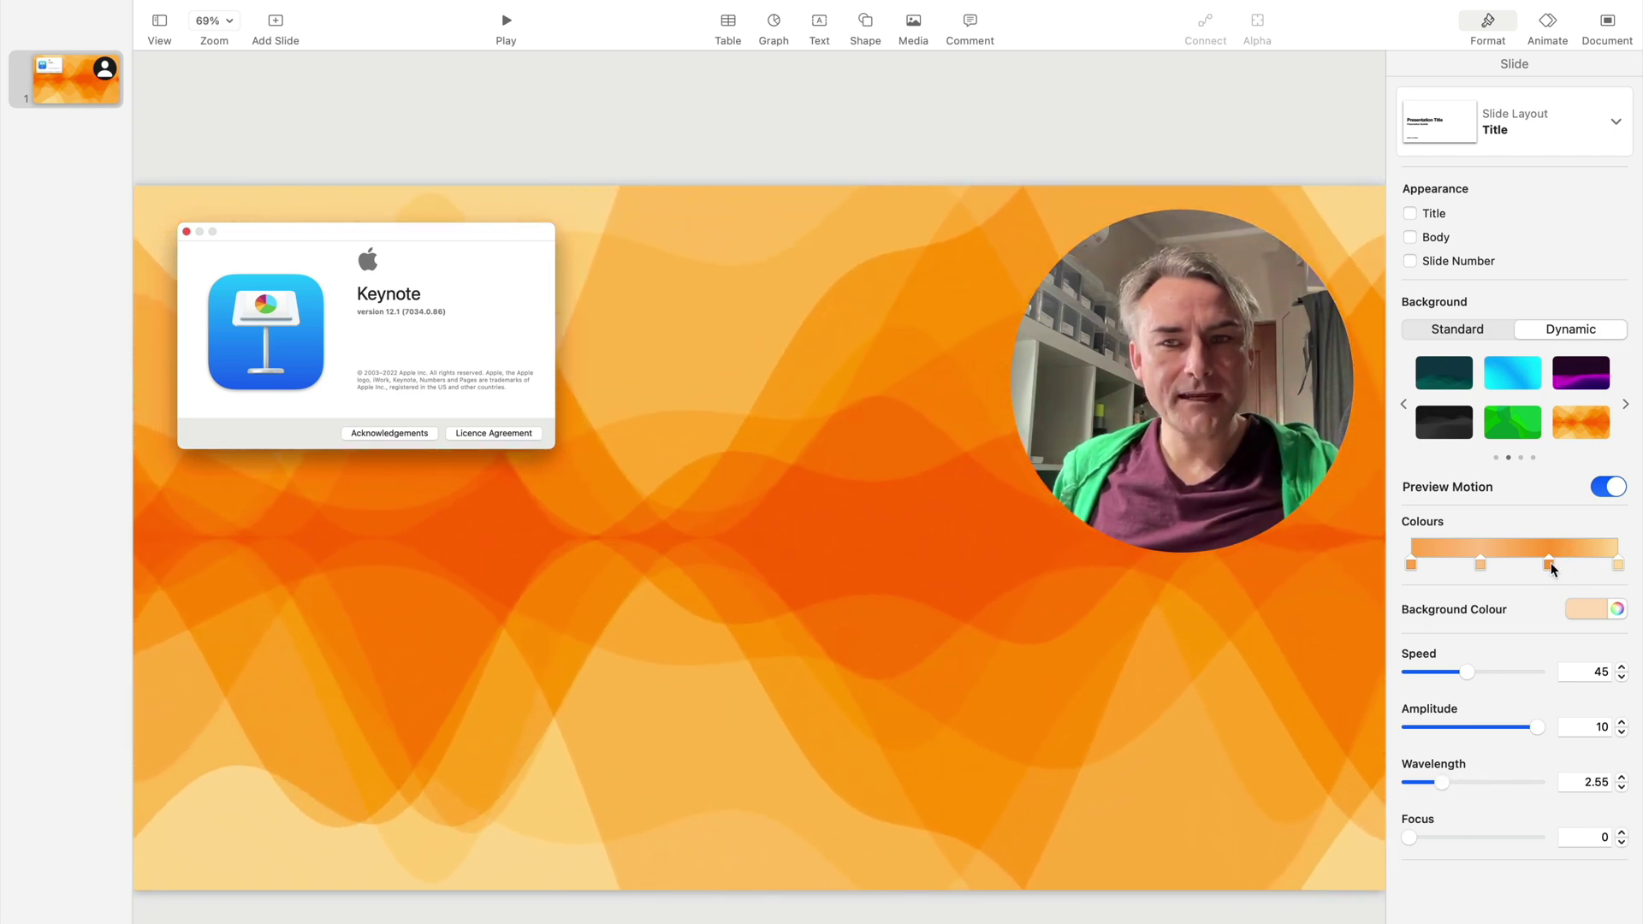
pyautogui.click(1625, 404)
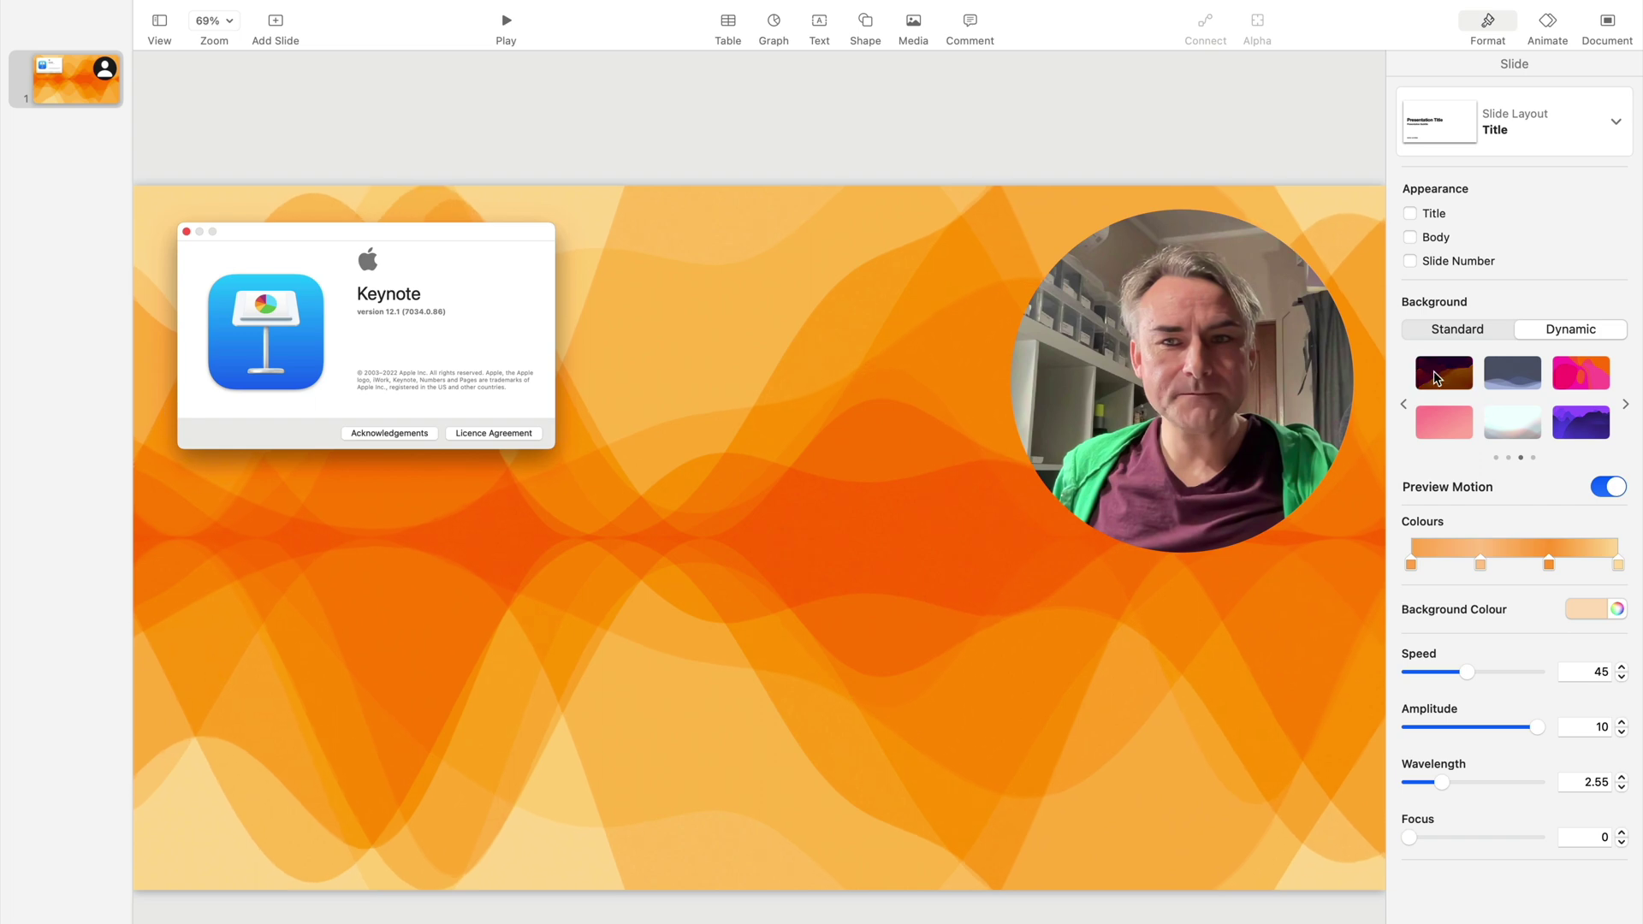
# - Audition Sunset Dunes, blue-grey waves, Lava Lamp, pink gradient and Cool Breeze, ending on Purple Vista
pyautogui.click(1435, 373)
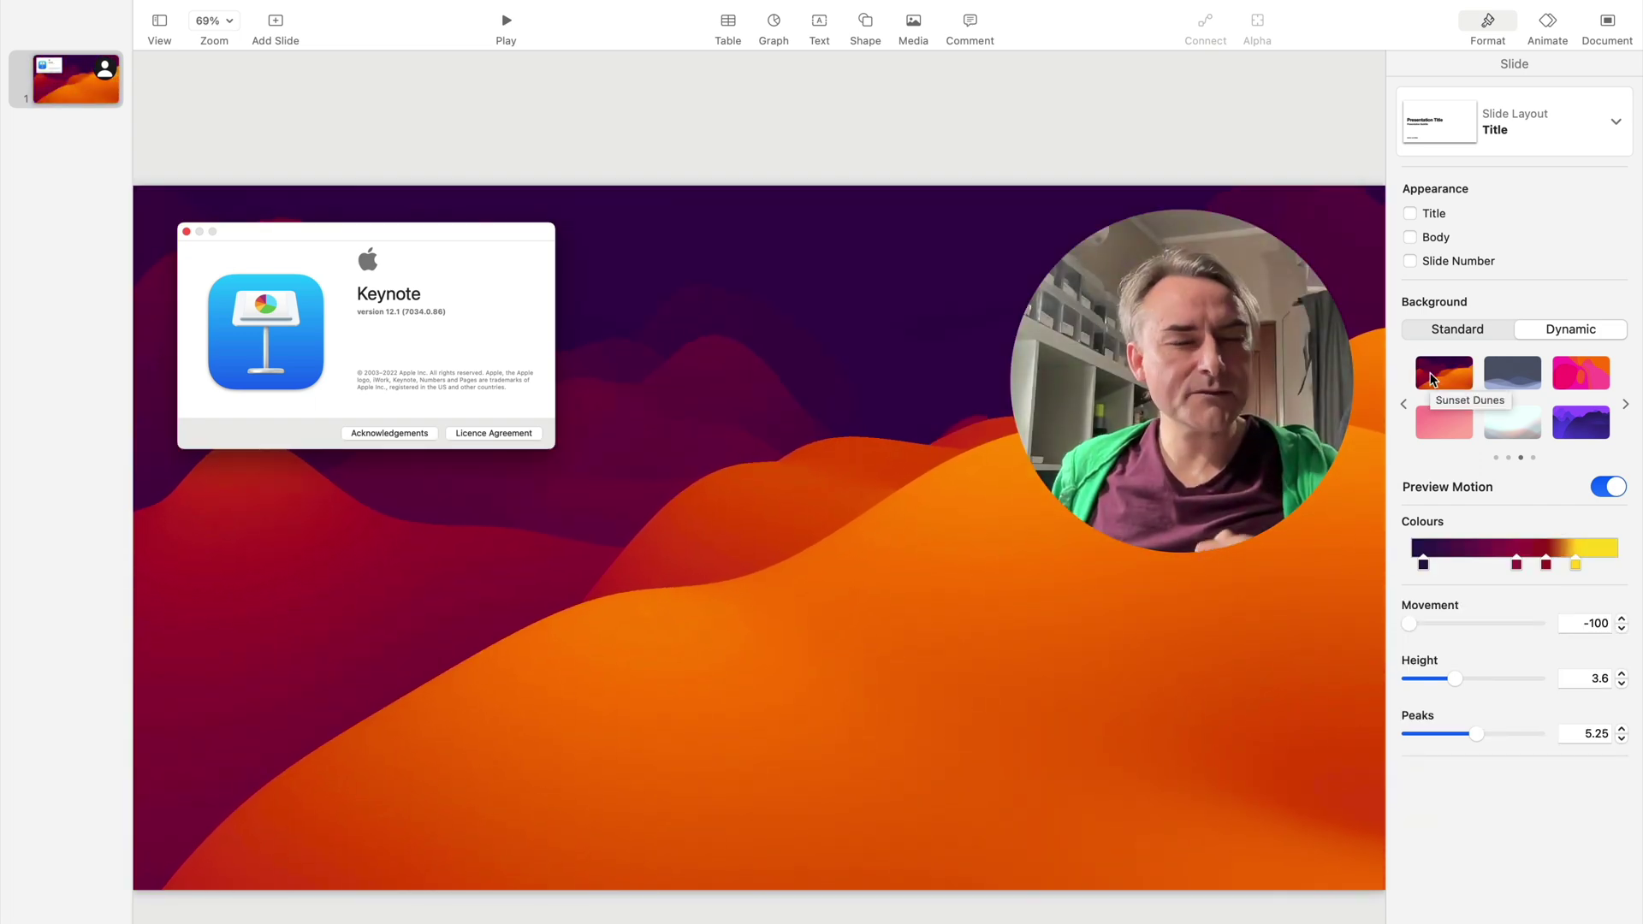
pyautogui.click(1502, 375)
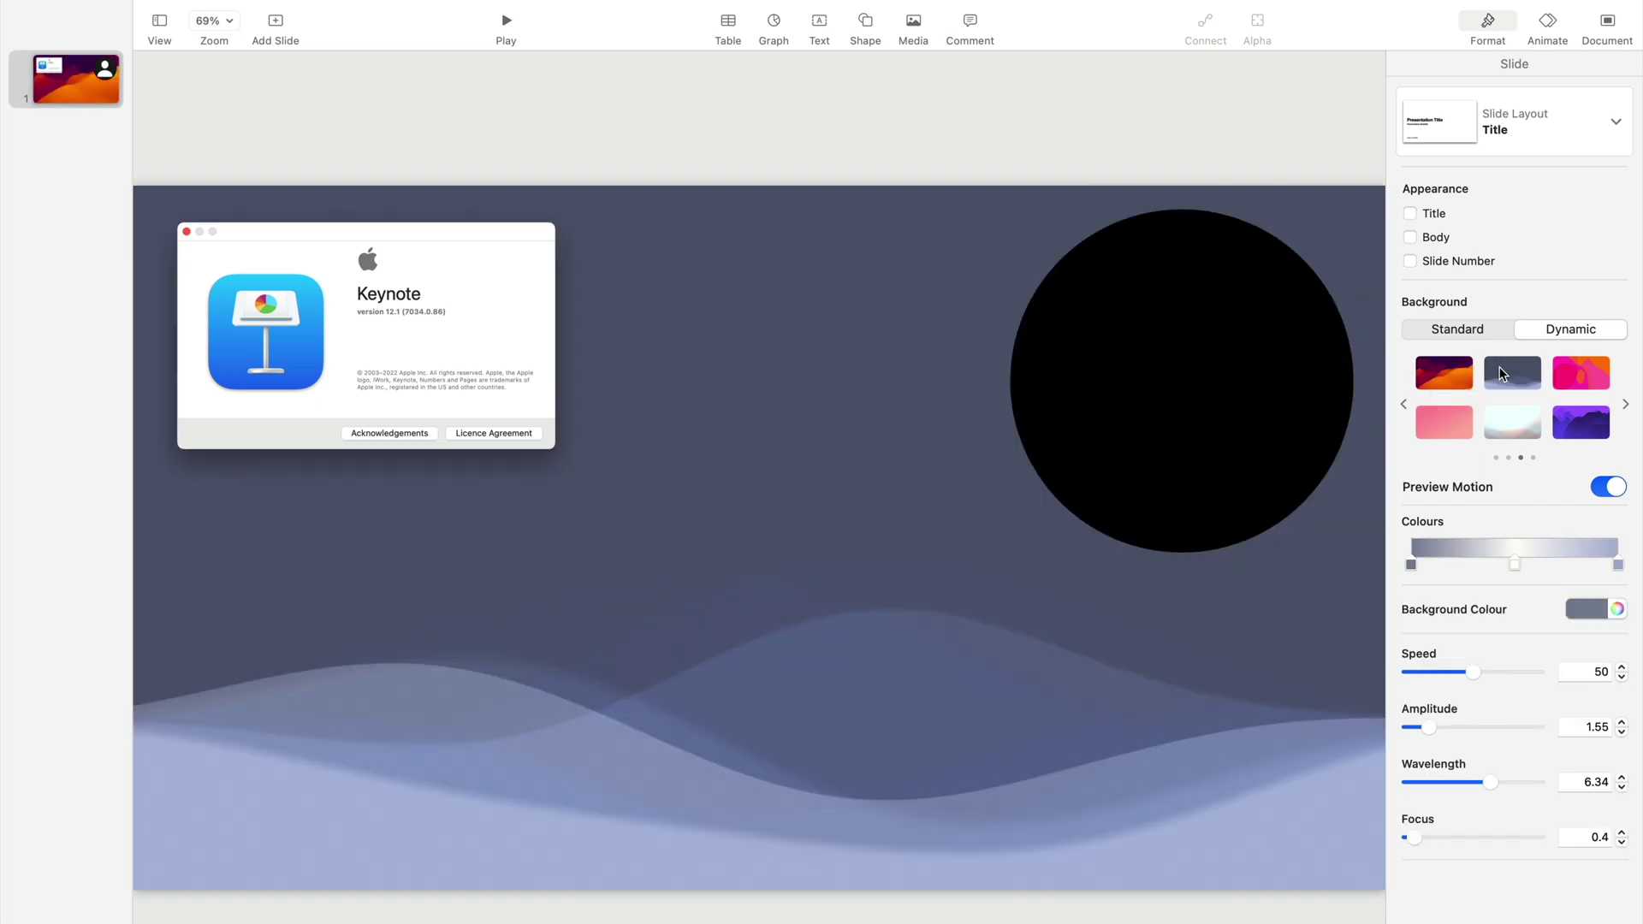
pyautogui.click(1582, 376)
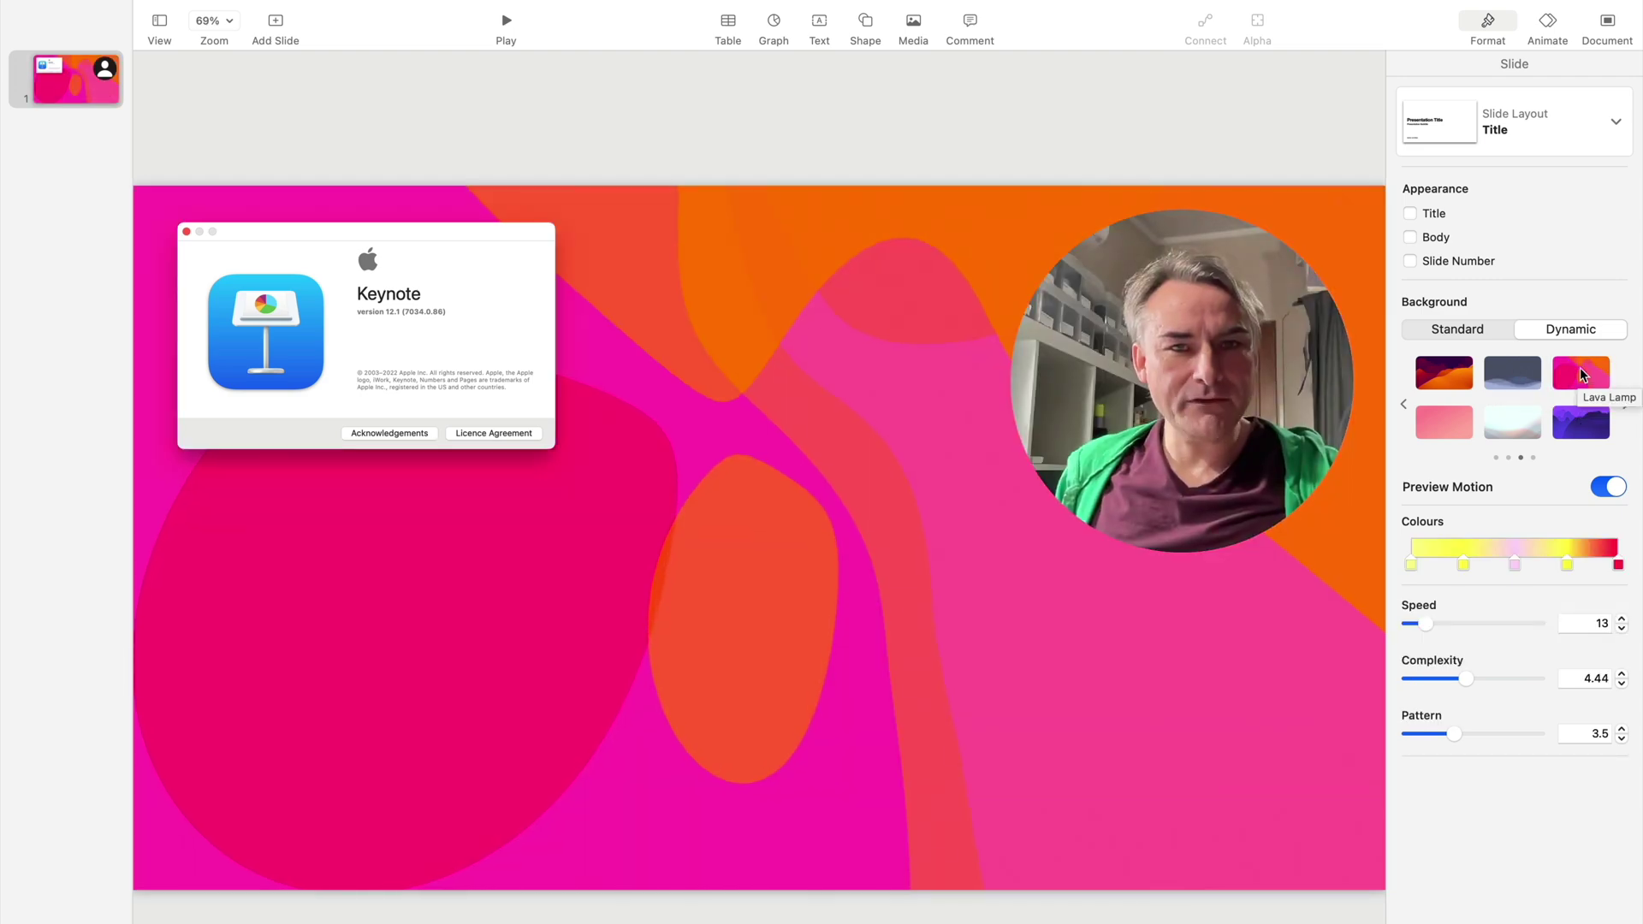
pyautogui.click(1445, 425)
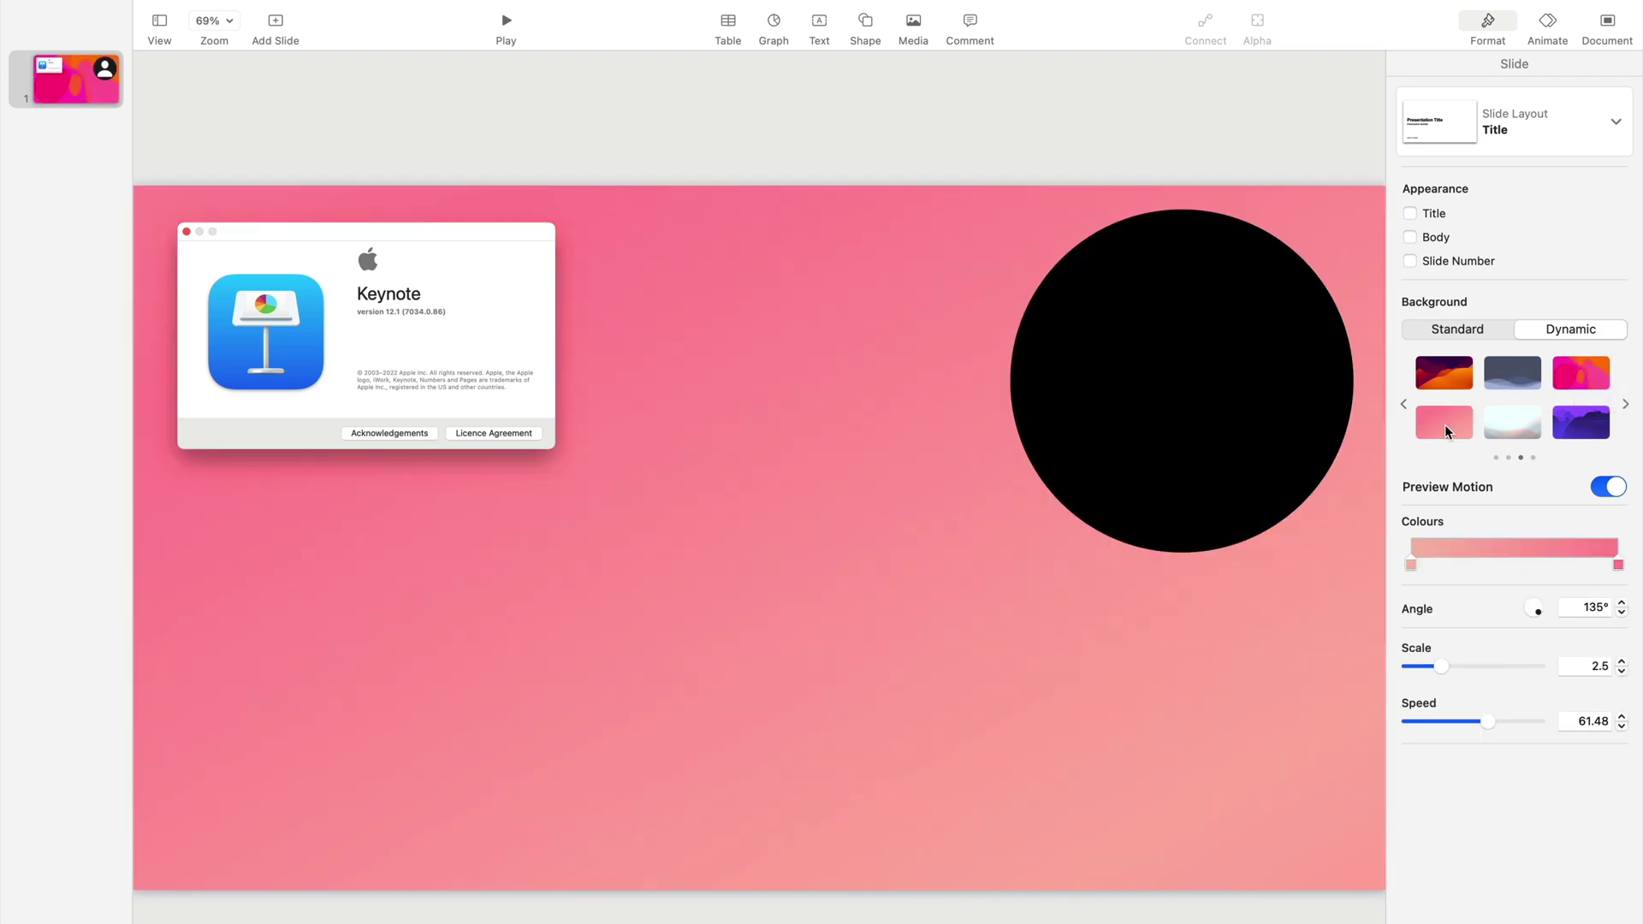
pyautogui.click(1519, 423)
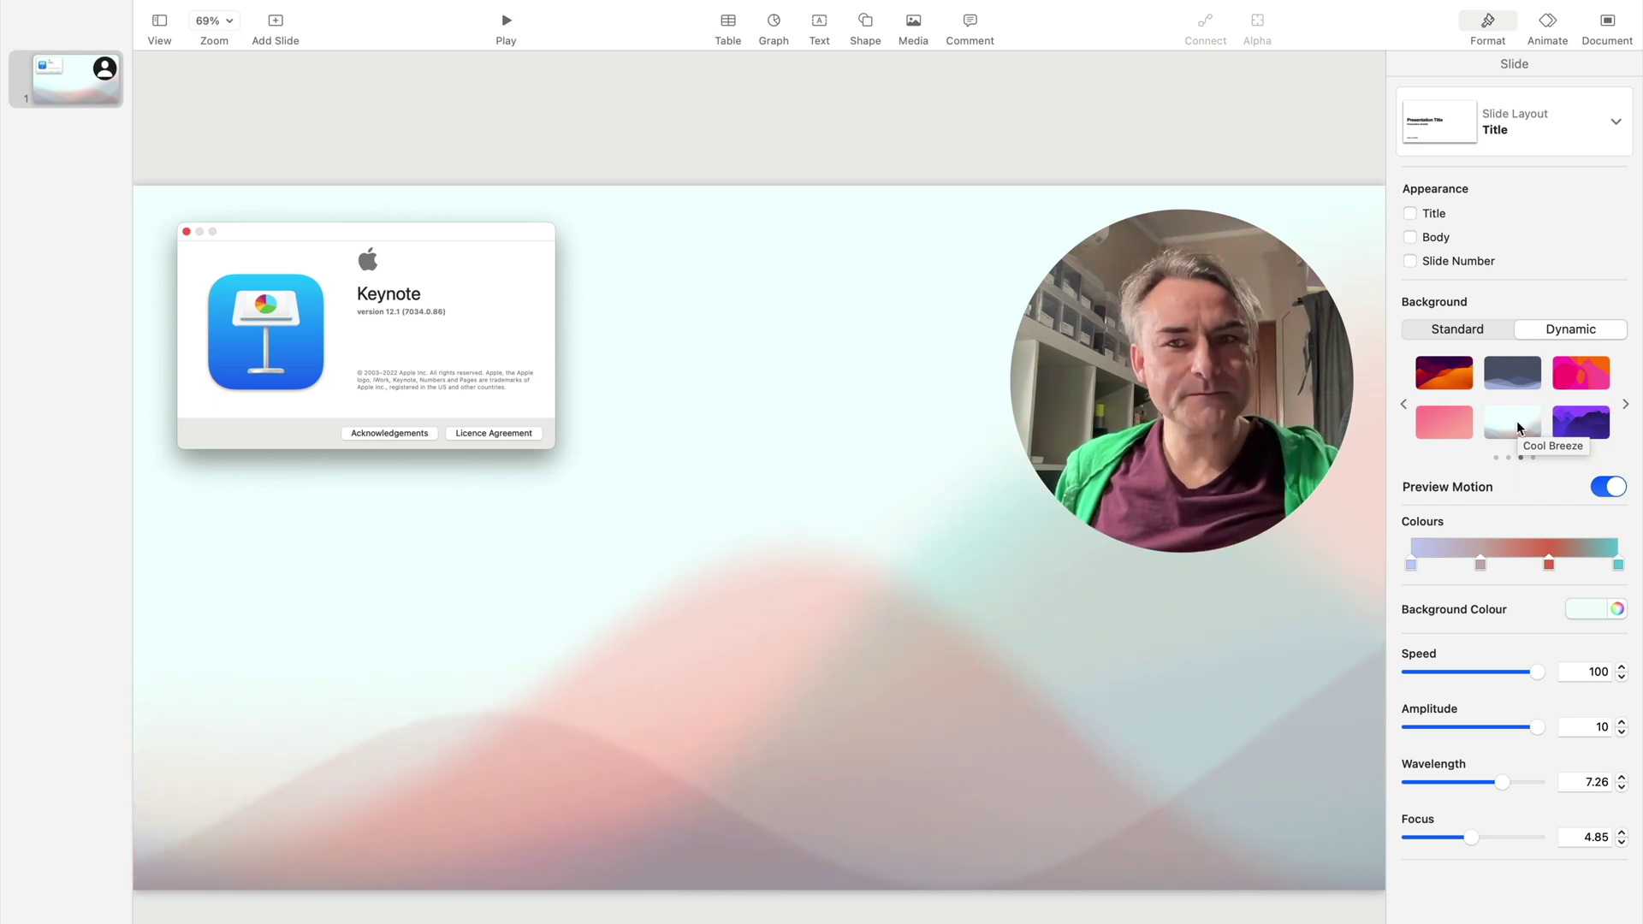
pyautogui.click(1568, 430)
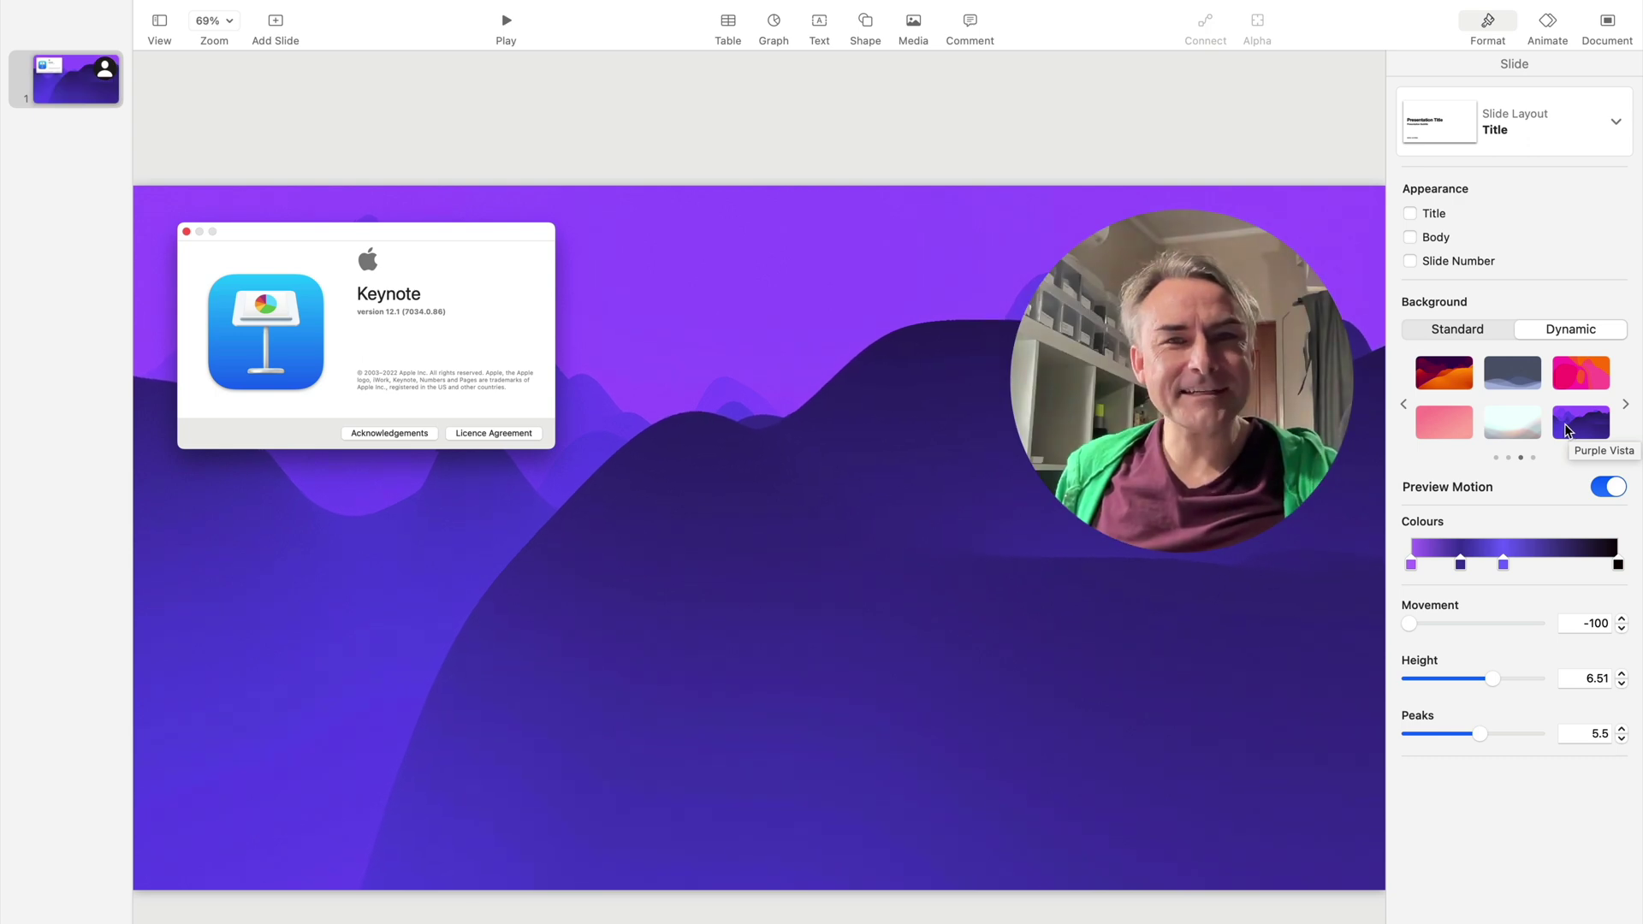
pyautogui.click(1625, 405)
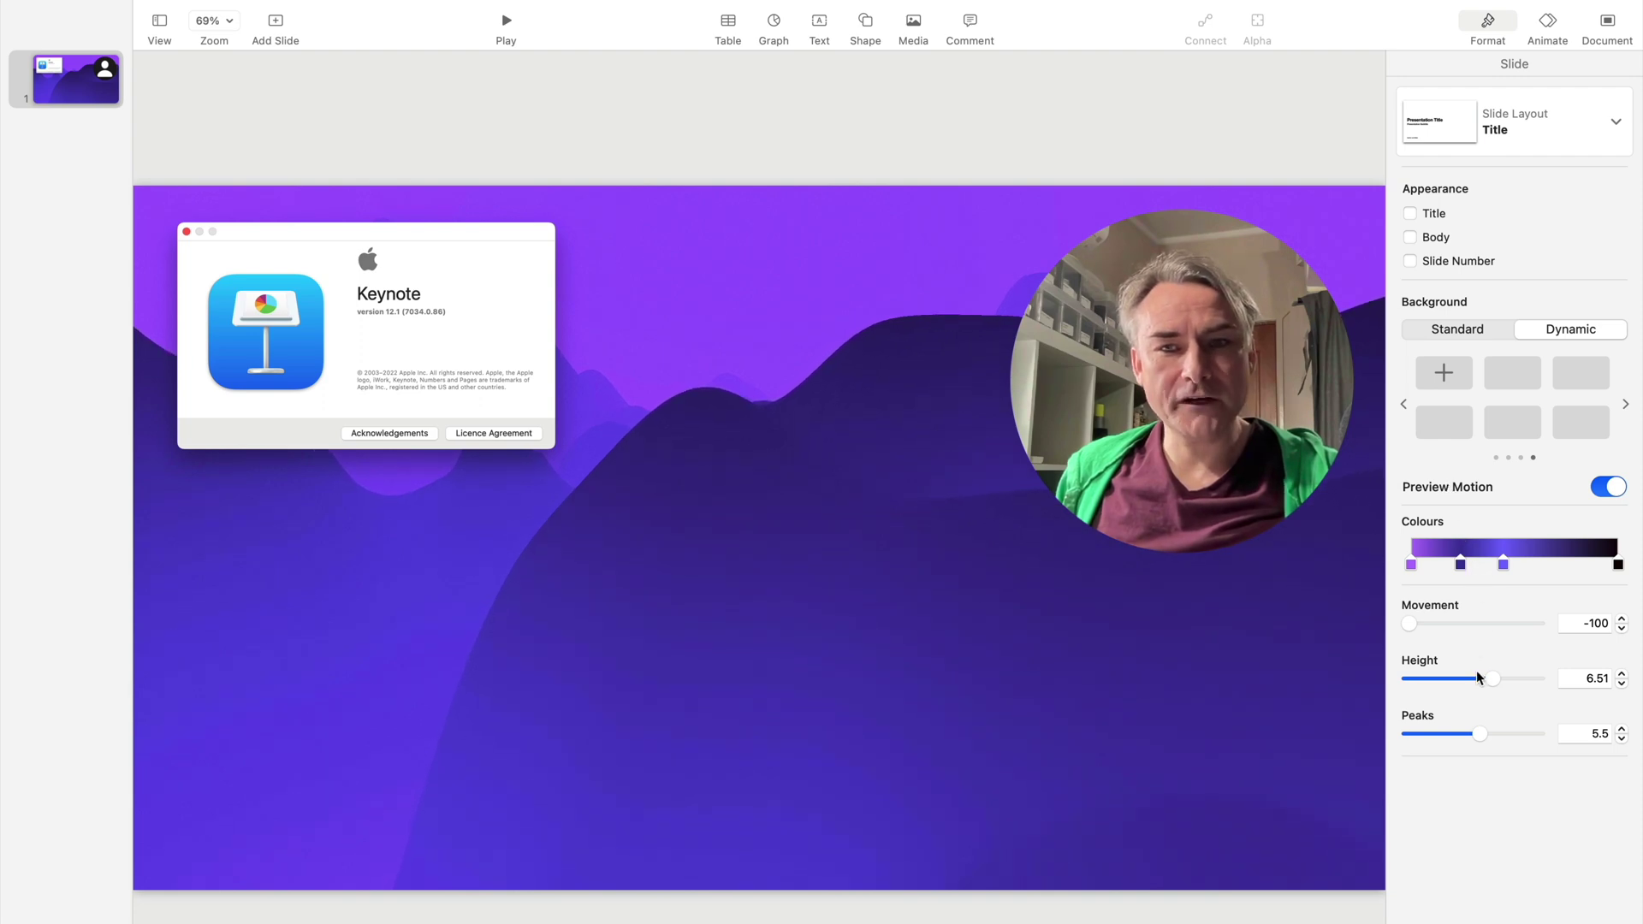
# - Set mountain movement 77.25, height 2.63, peaks 8.51, and give the second stop brown-orange
pyautogui.moveTo(1476, 677); pyautogui.dragTo(1522, 623)
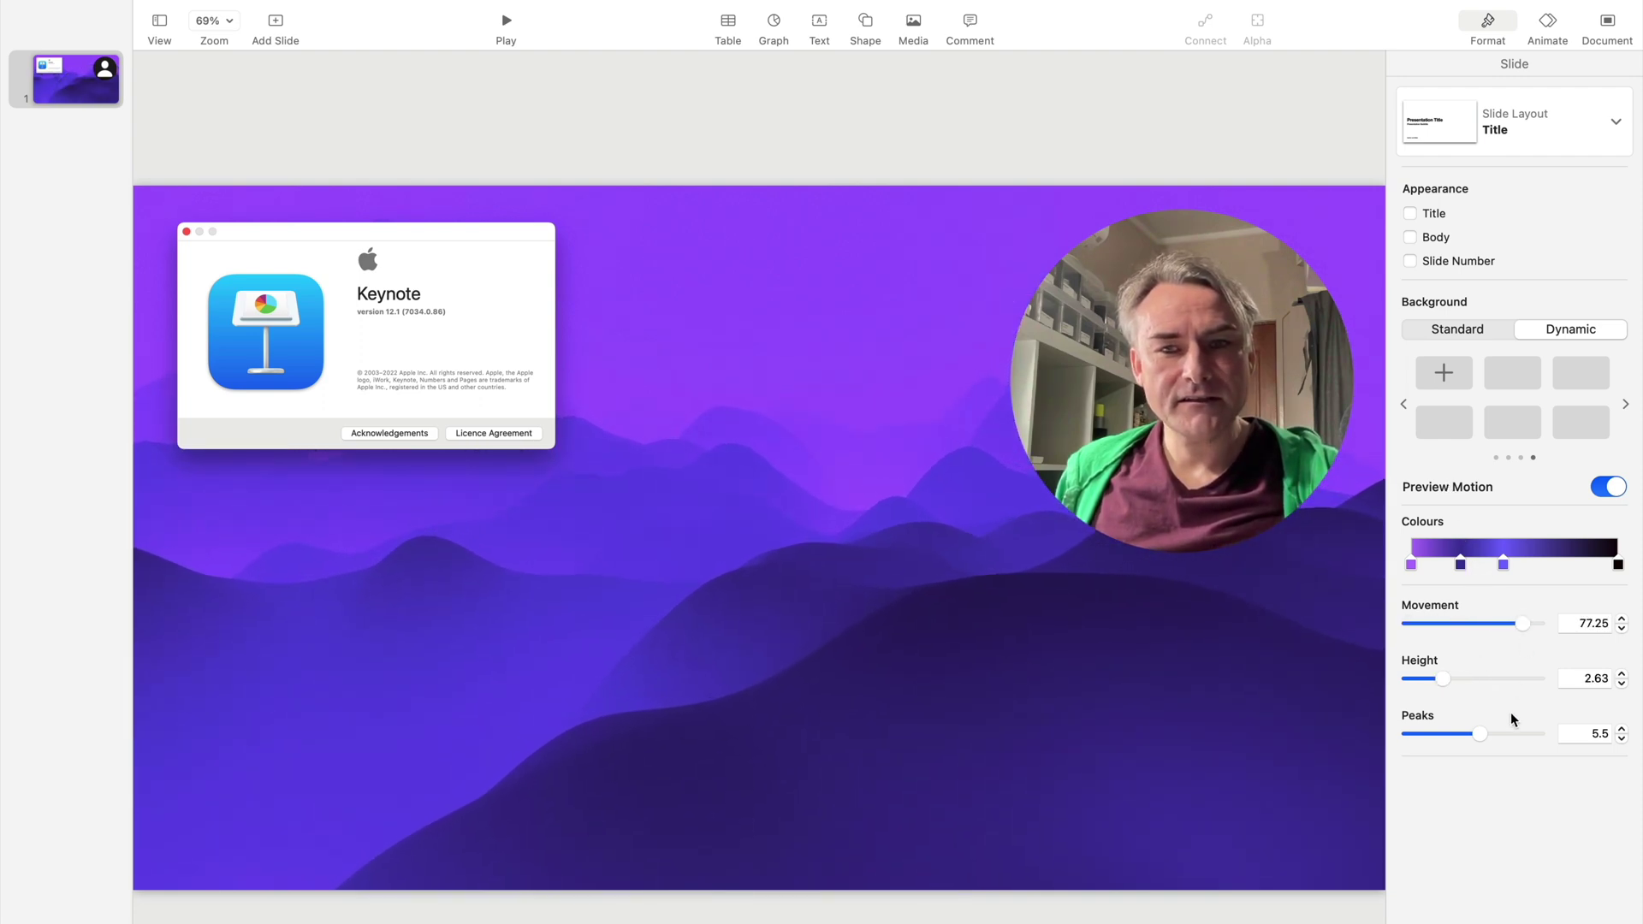
pyautogui.moveTo(1499, 733); pyautogui.dragTo(1518, 729)
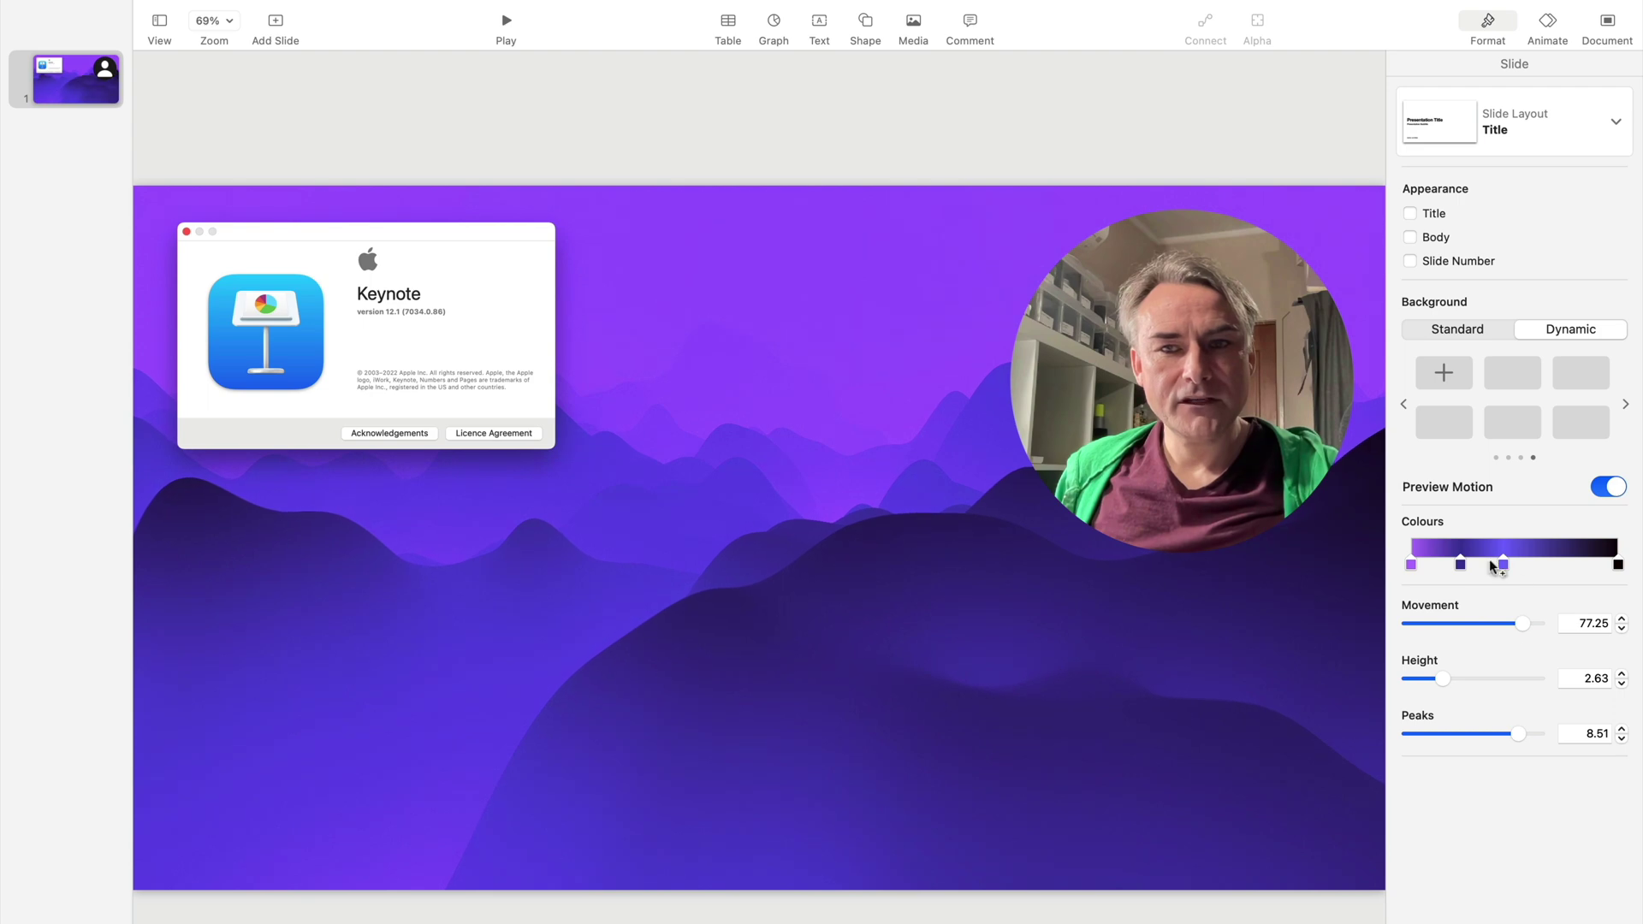
pyautogui.click(1461, 565)
pyautogui.click(1339, 619)
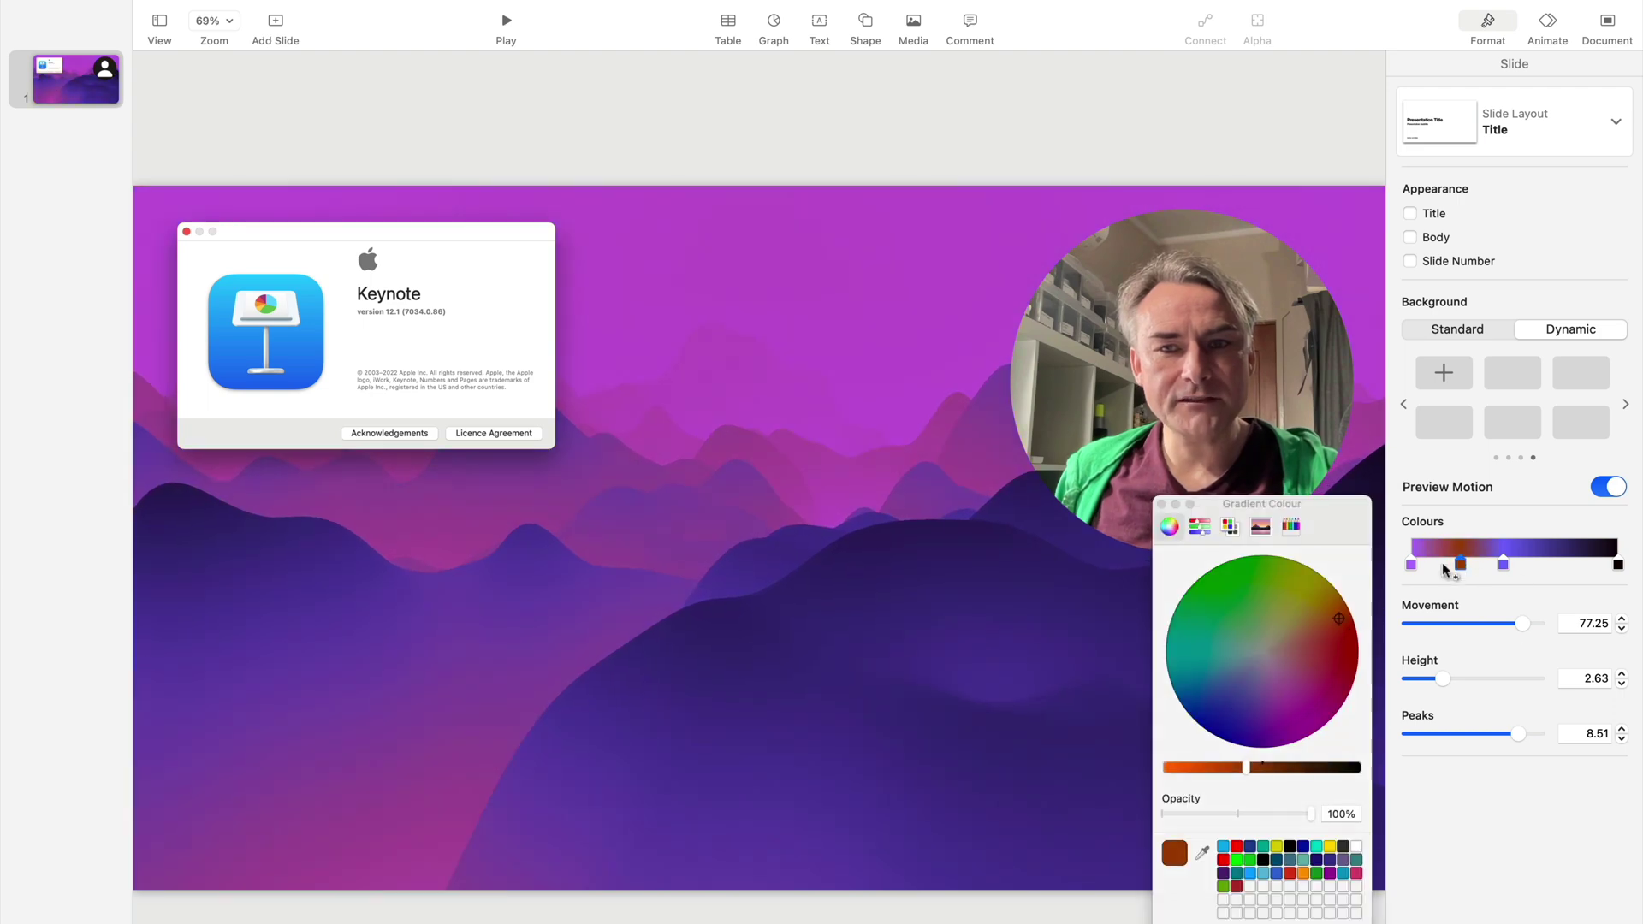
pyautogui.click(1334, 598)
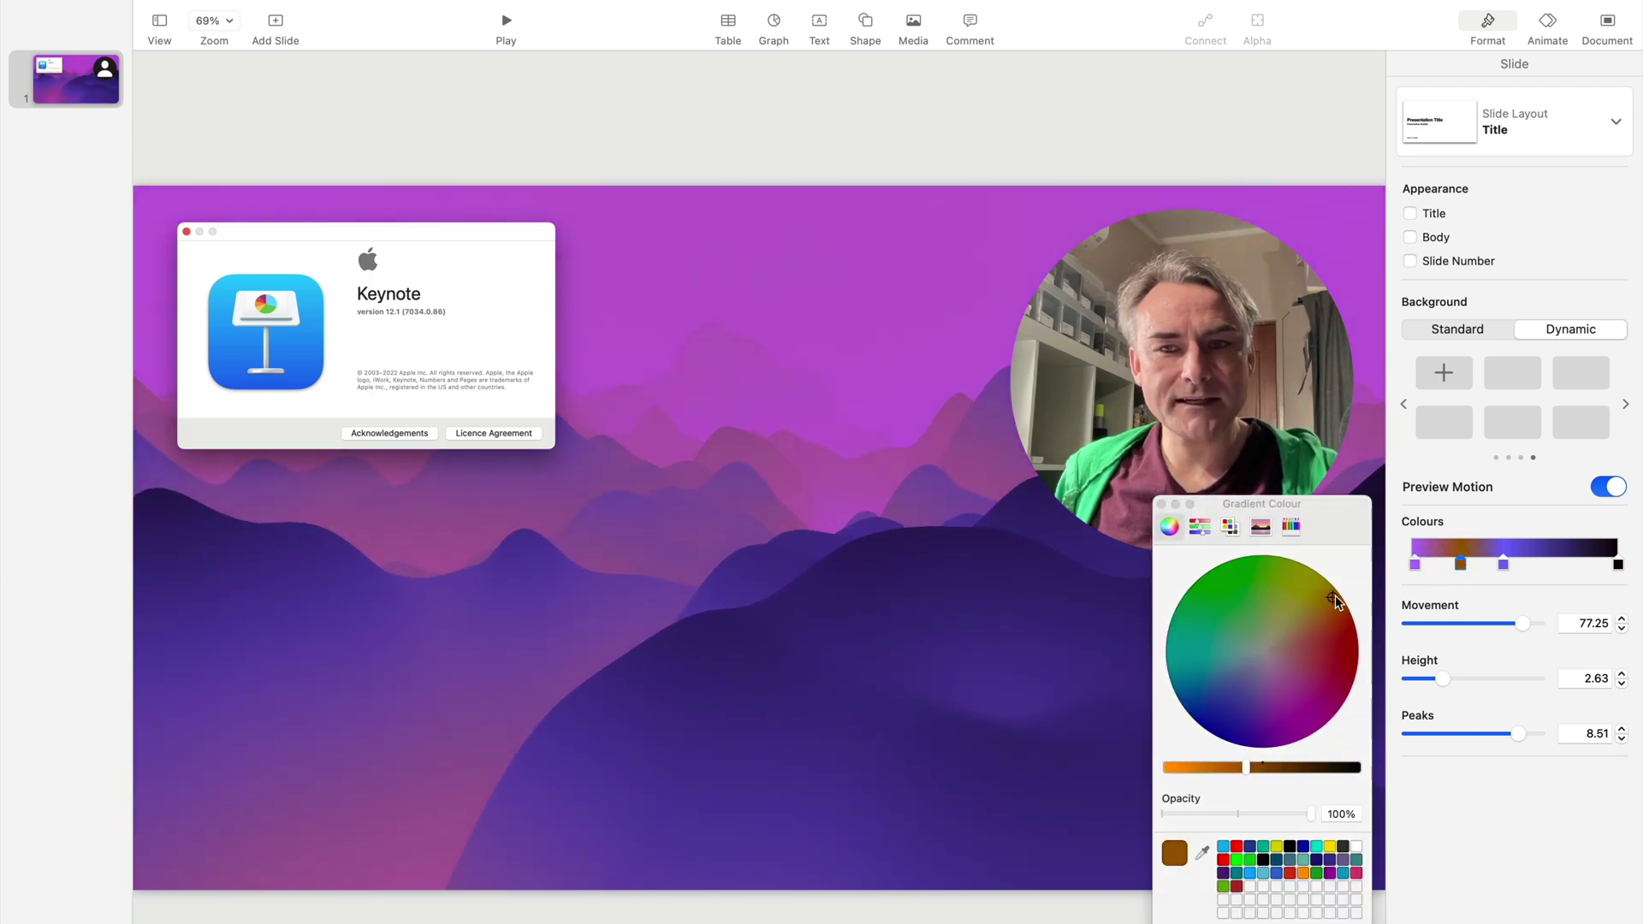
pyautogui.click(1162, 505)
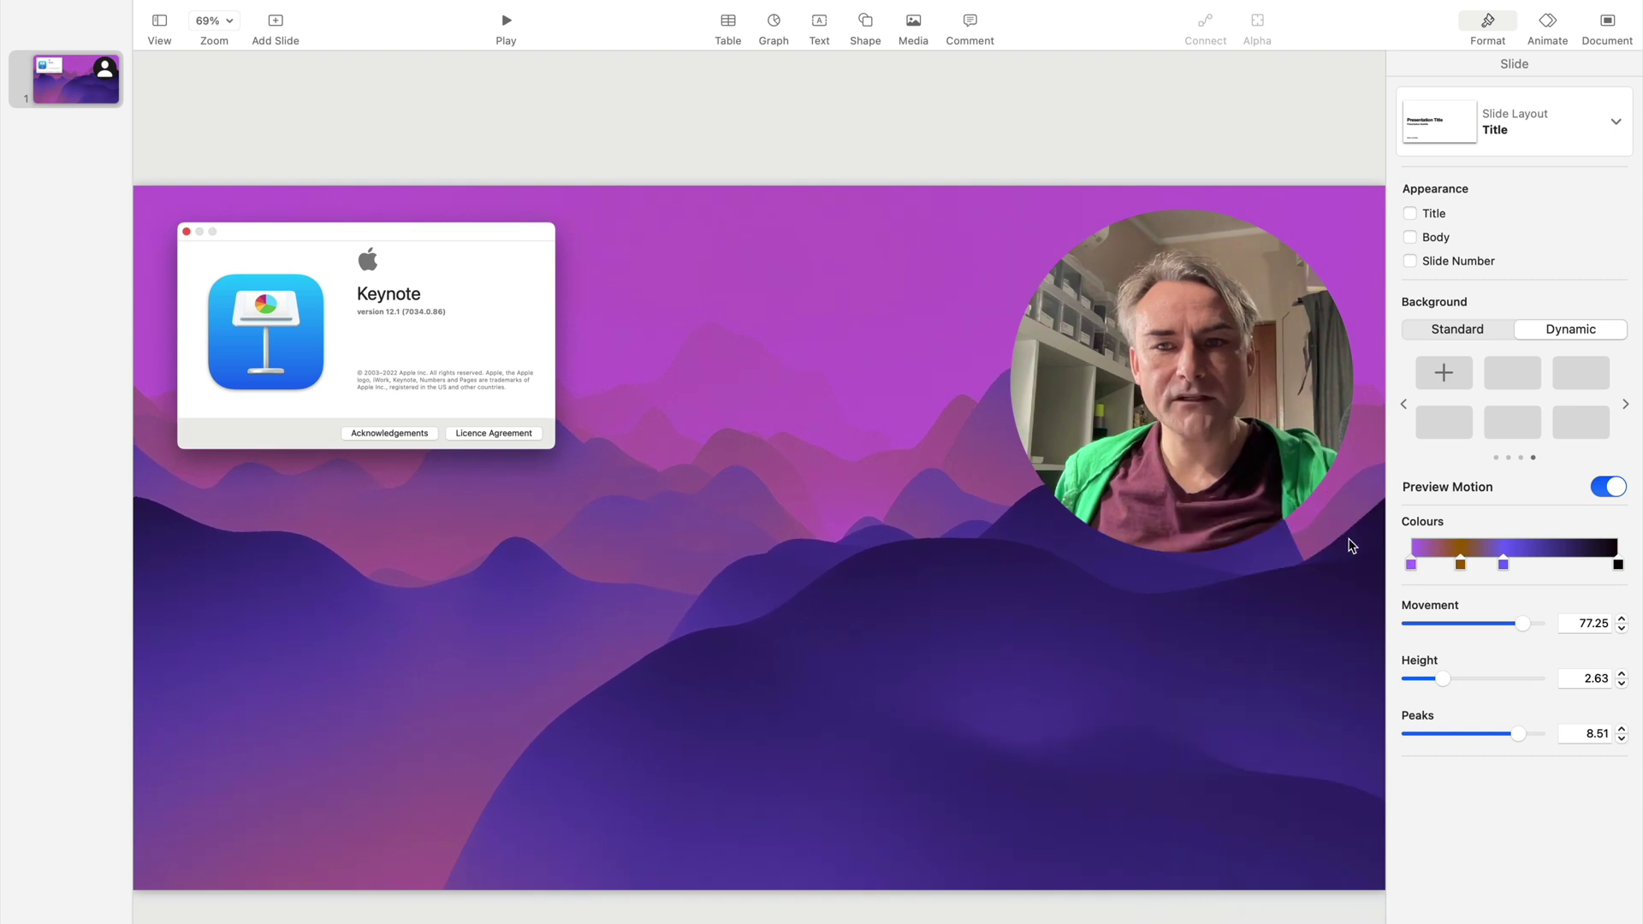
# - Make the second stop dark red and the third stop yellow, sliding yellow right
pyautogui.click(1419, 575)
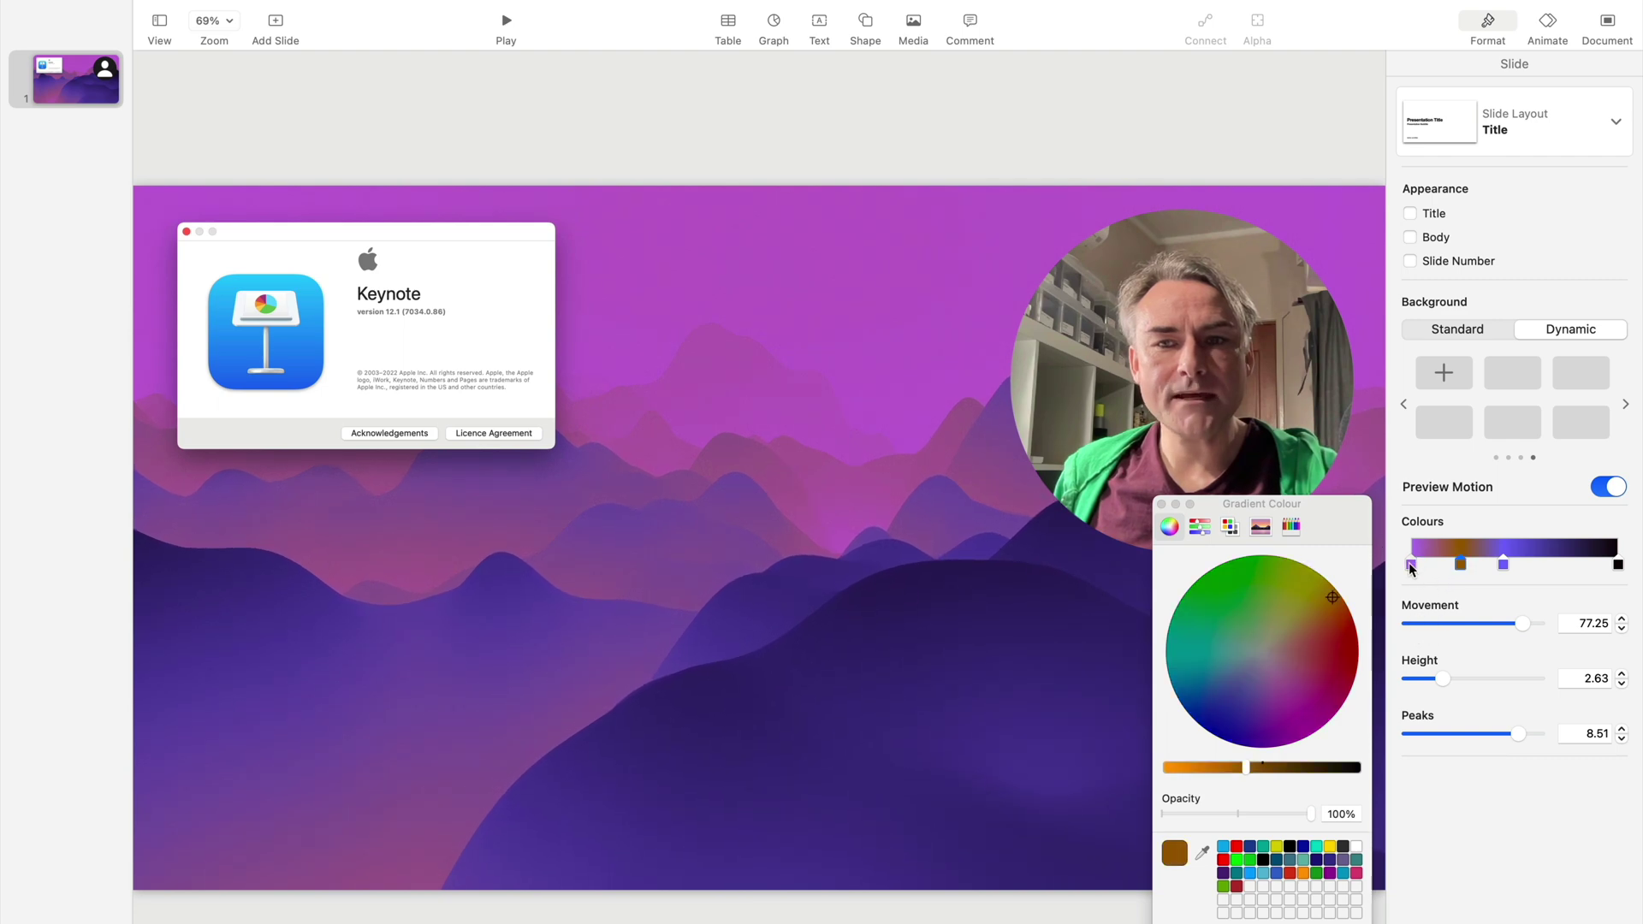
pyautogui.click(1353, 679)
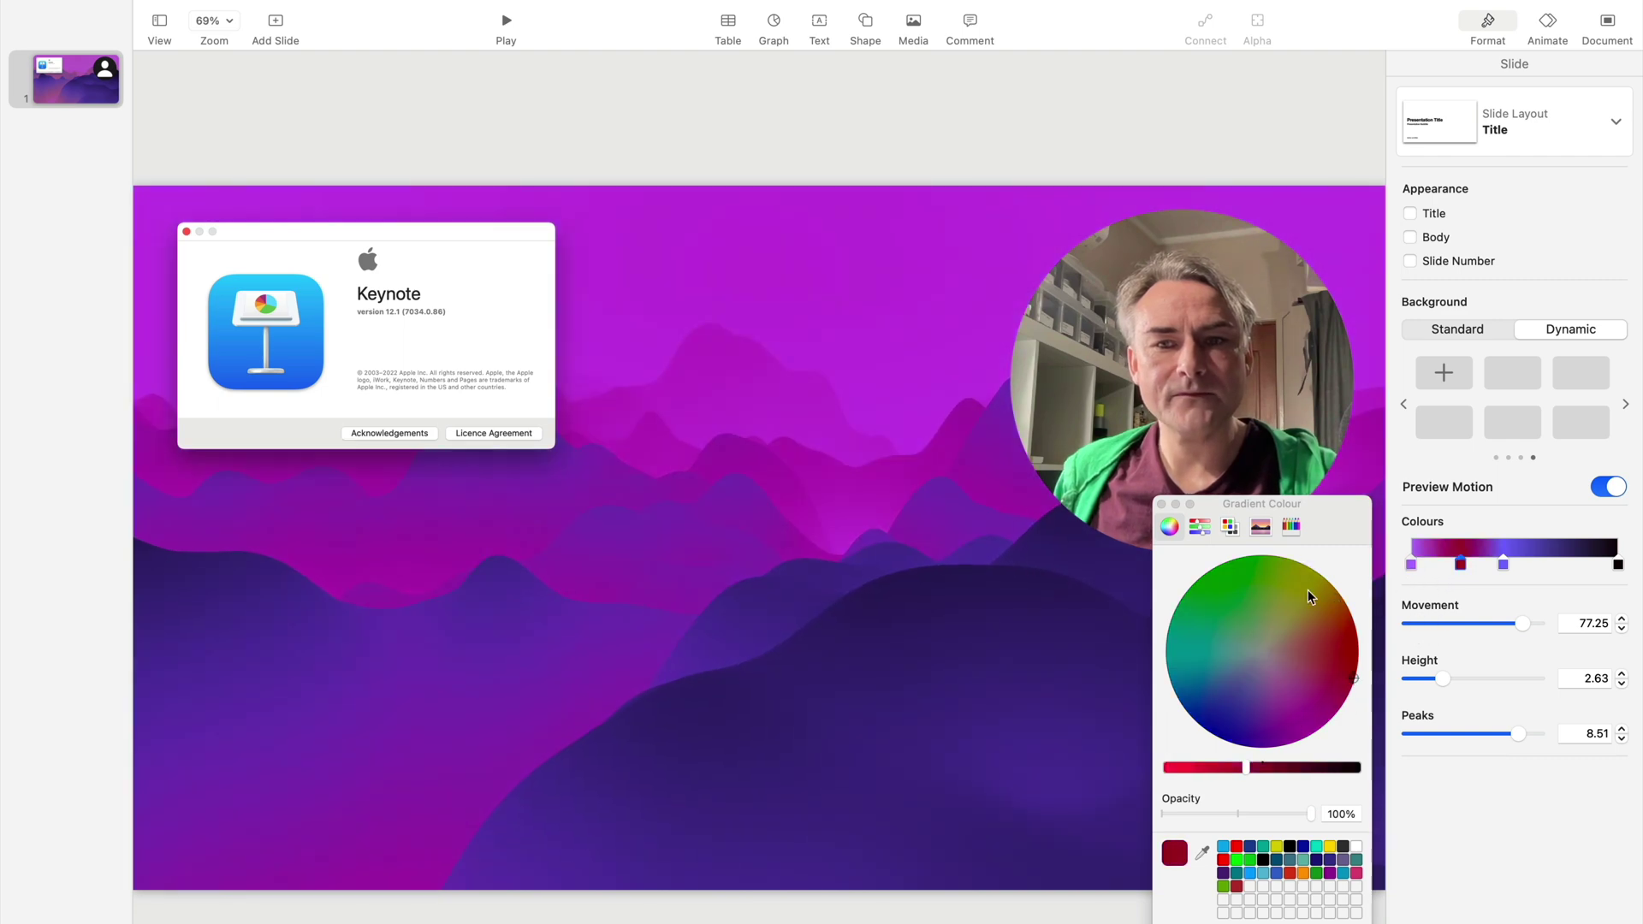
pyautogui.click(1503, 567)
pyautogui.click(1314, 594)
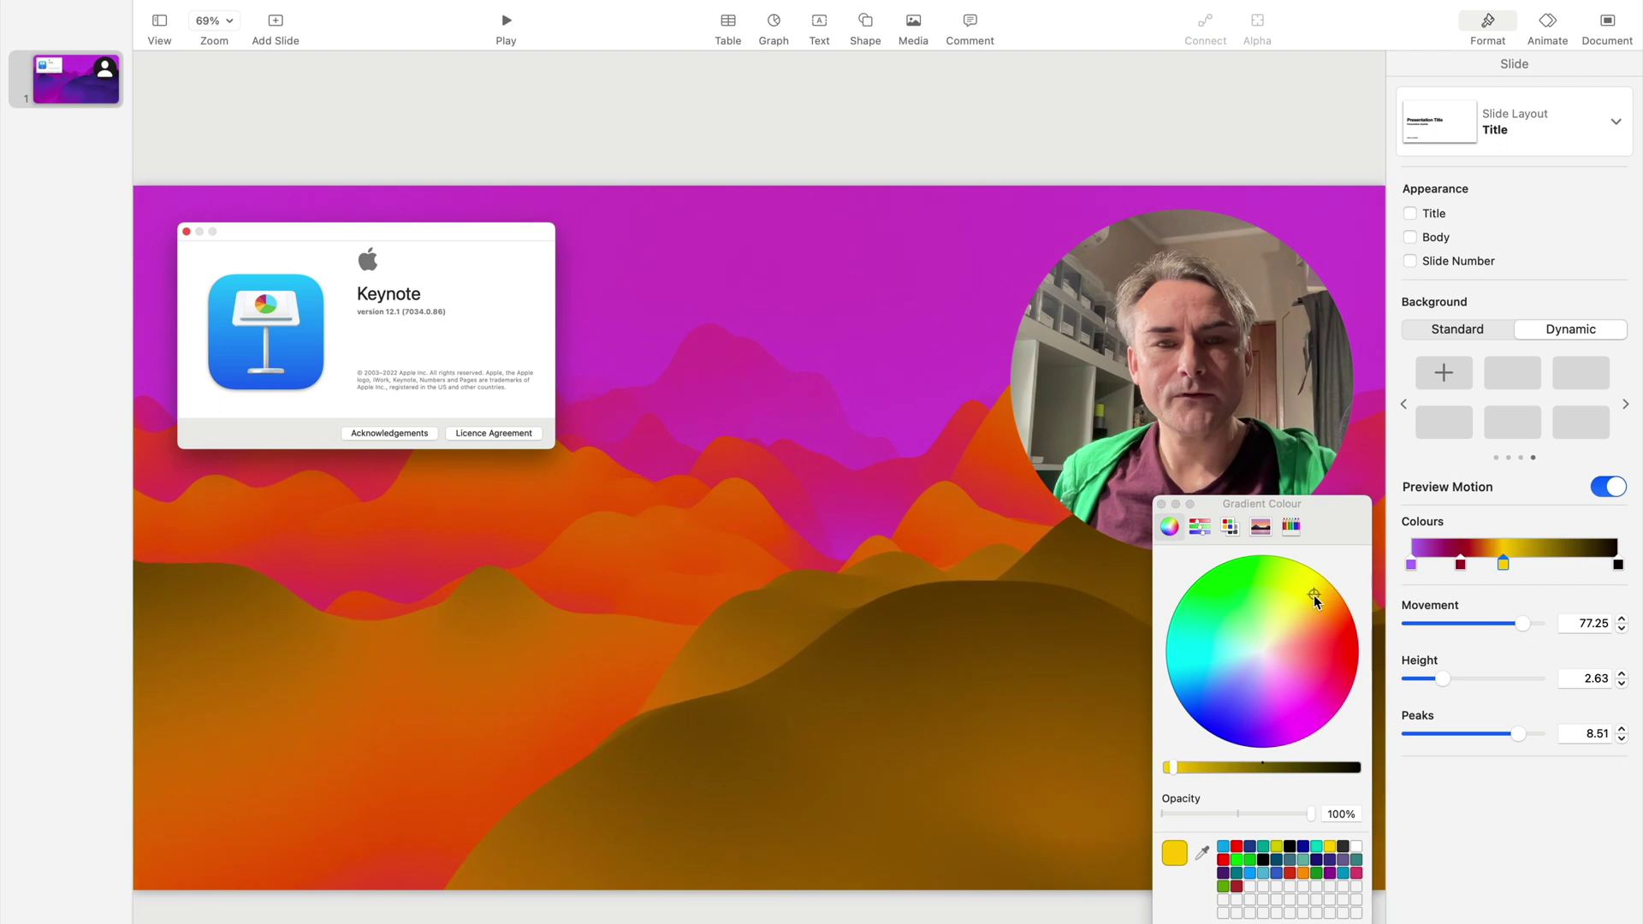
pyautogui.click(1161, 505)
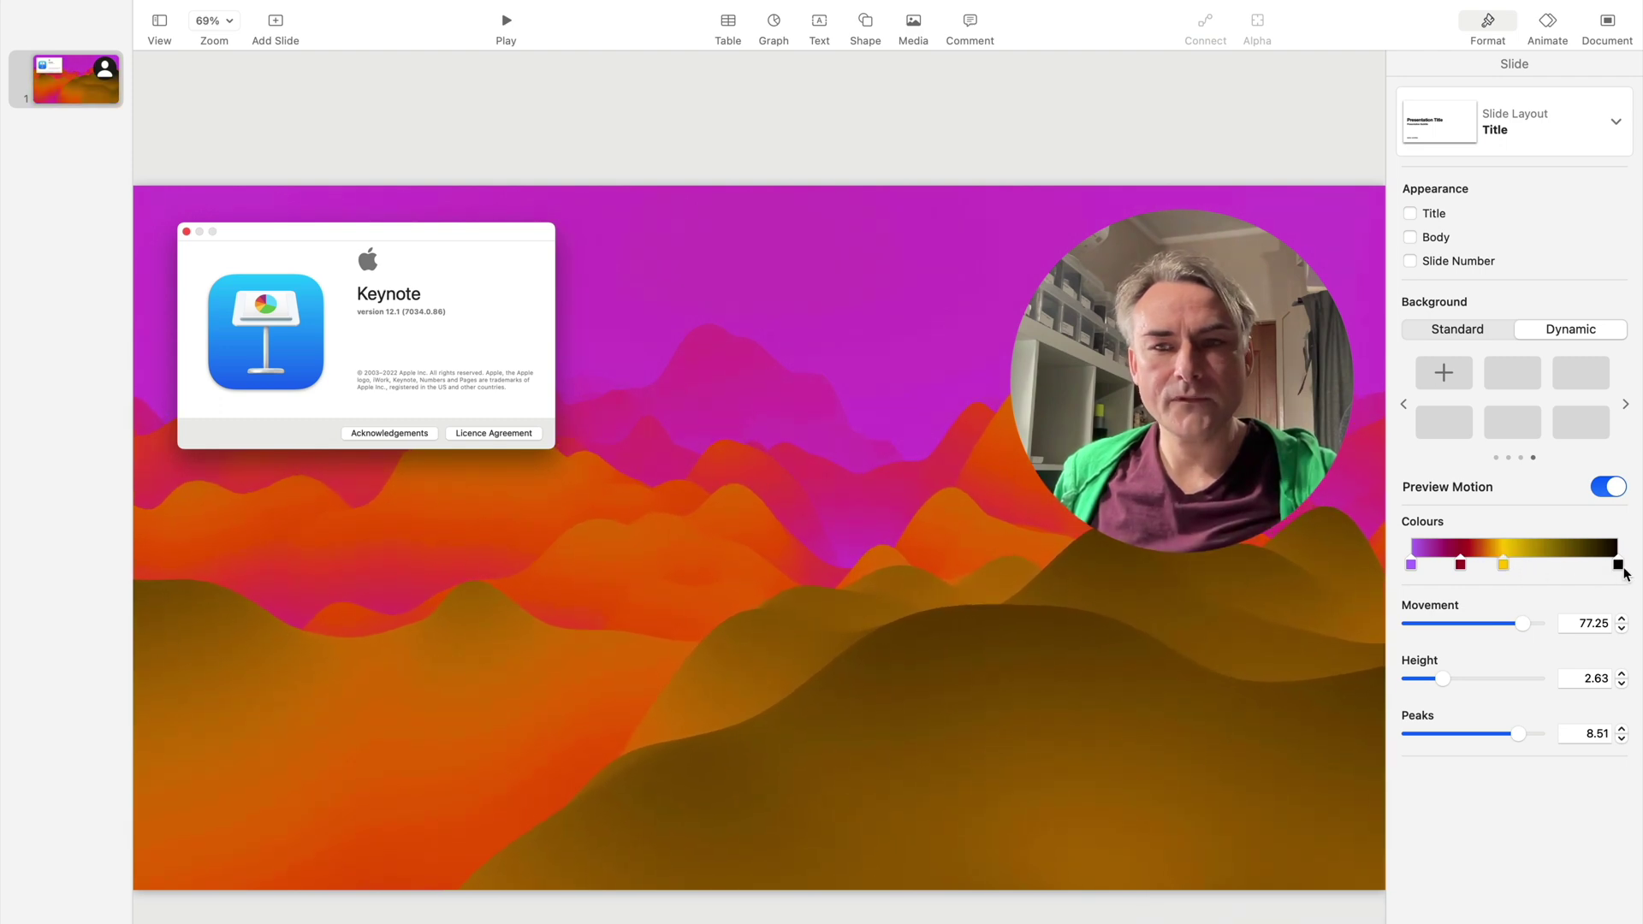
pyautogui.moveTo(1506, 562); pyautogui.dragTo(1535, 565)
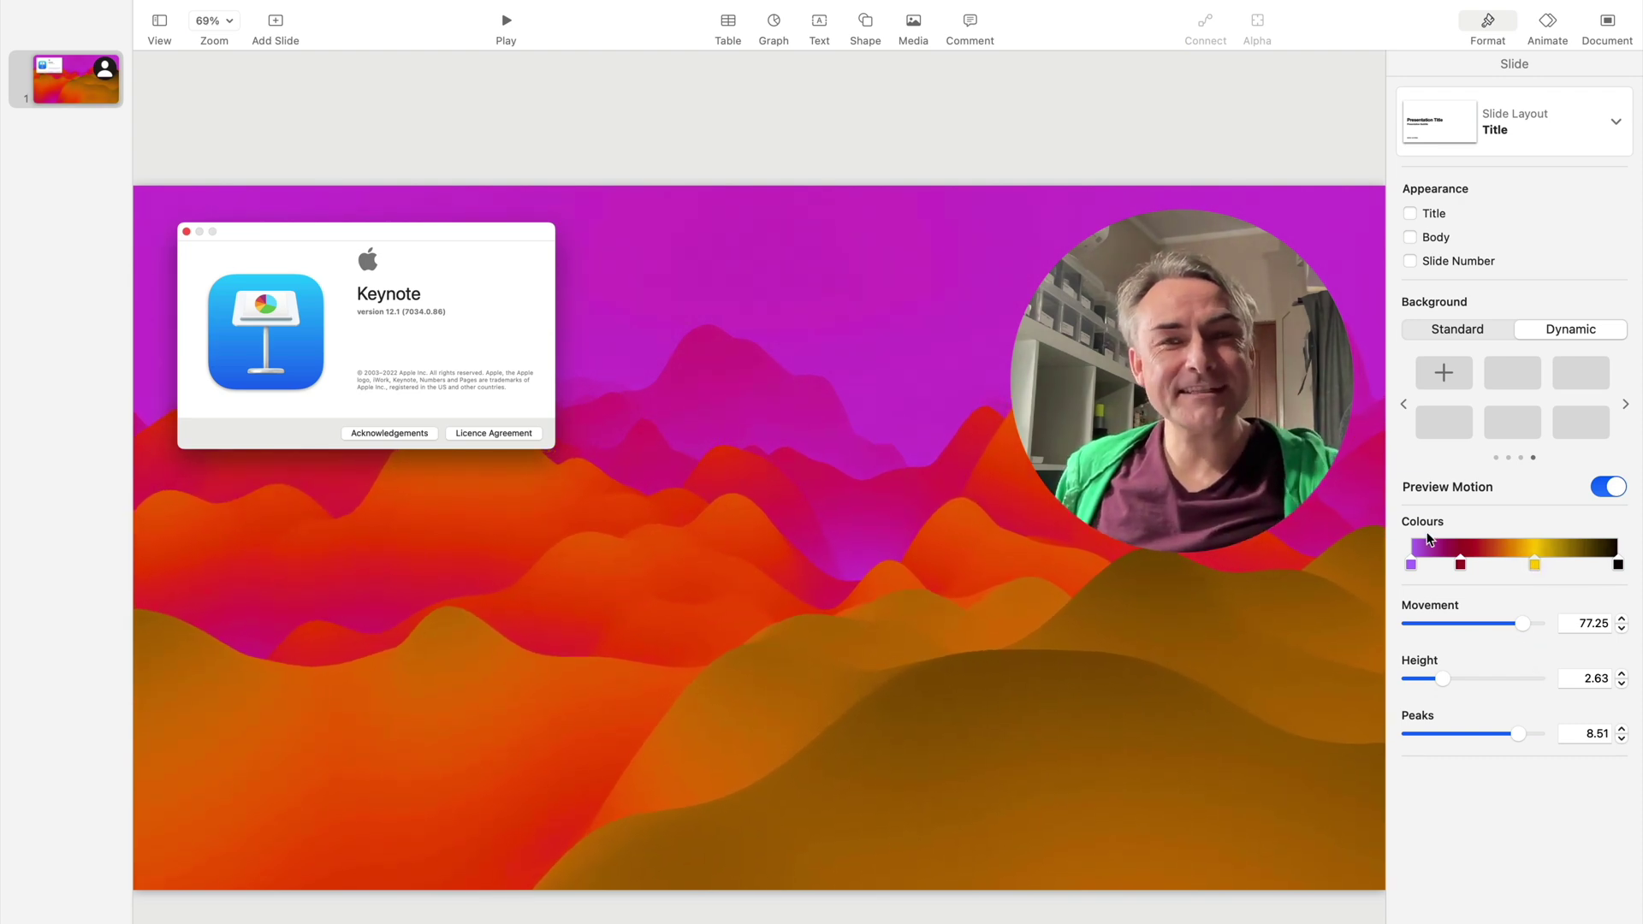
# - Add the magenta, dark red and yellow mountain background as a preset via the + swatch
pyautogui.click(1445, 376)
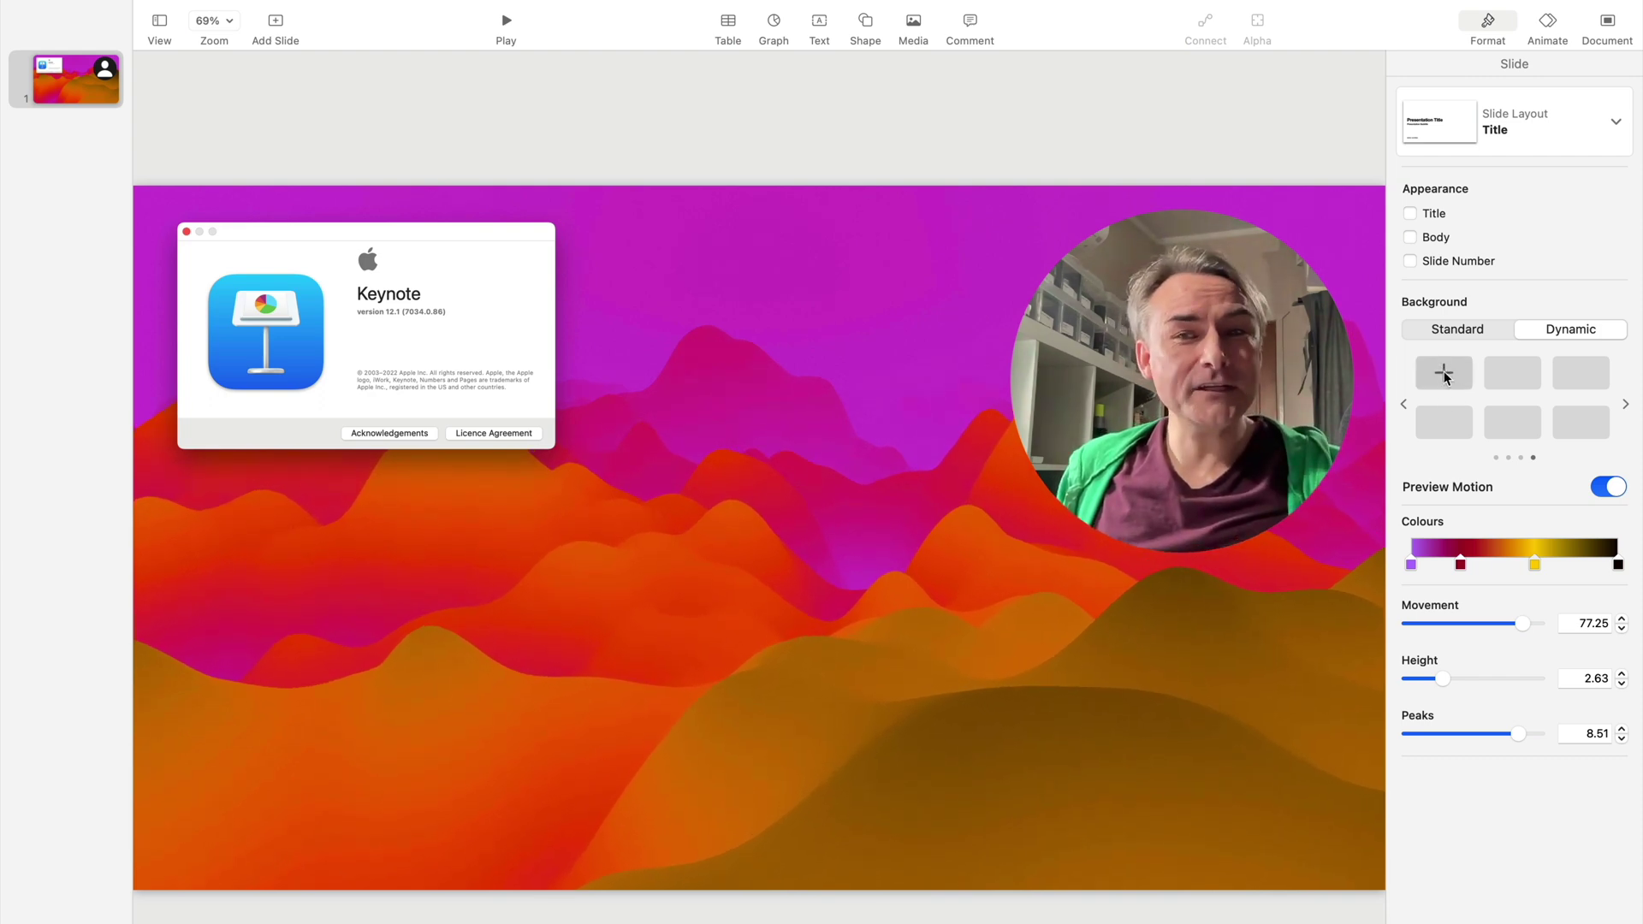